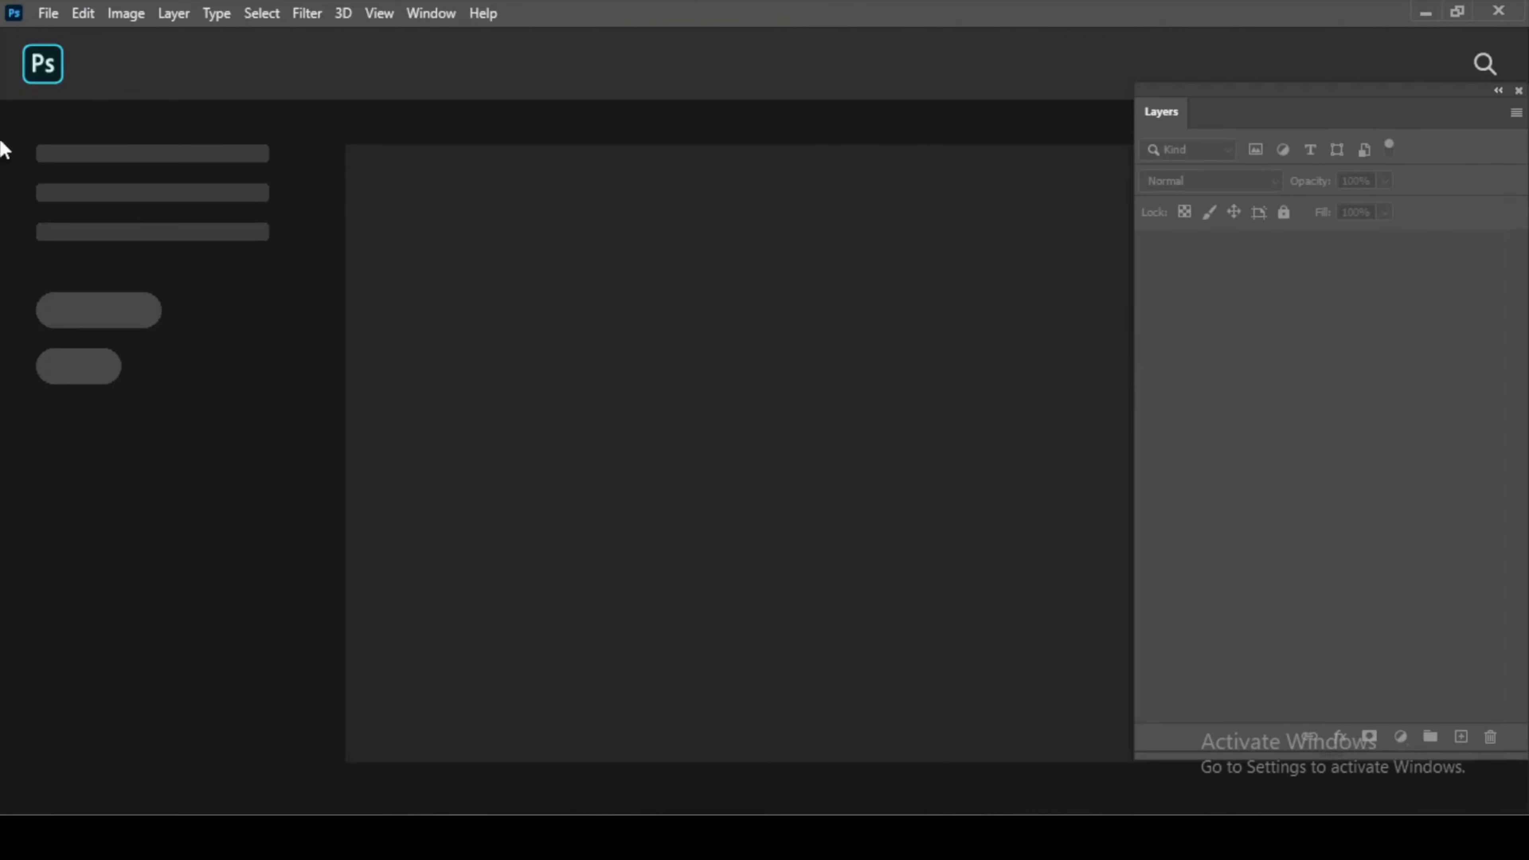
- Open the File menu in Photoshop's menu bar
click(44, 12)
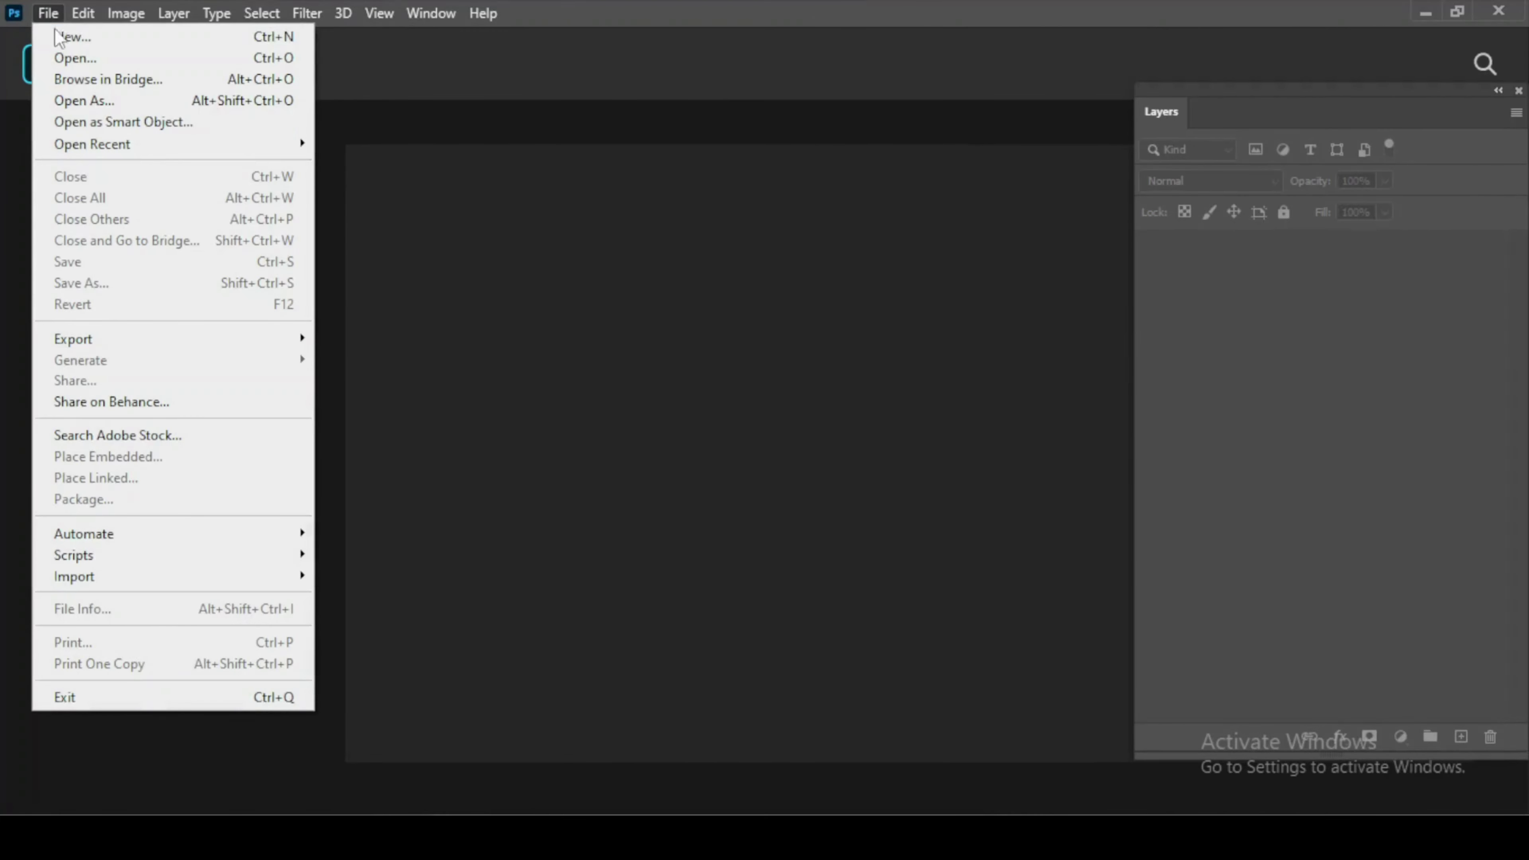
- Create a new blank 1500 × 1500 px document at 300 ppi resolution
click(57, 36)
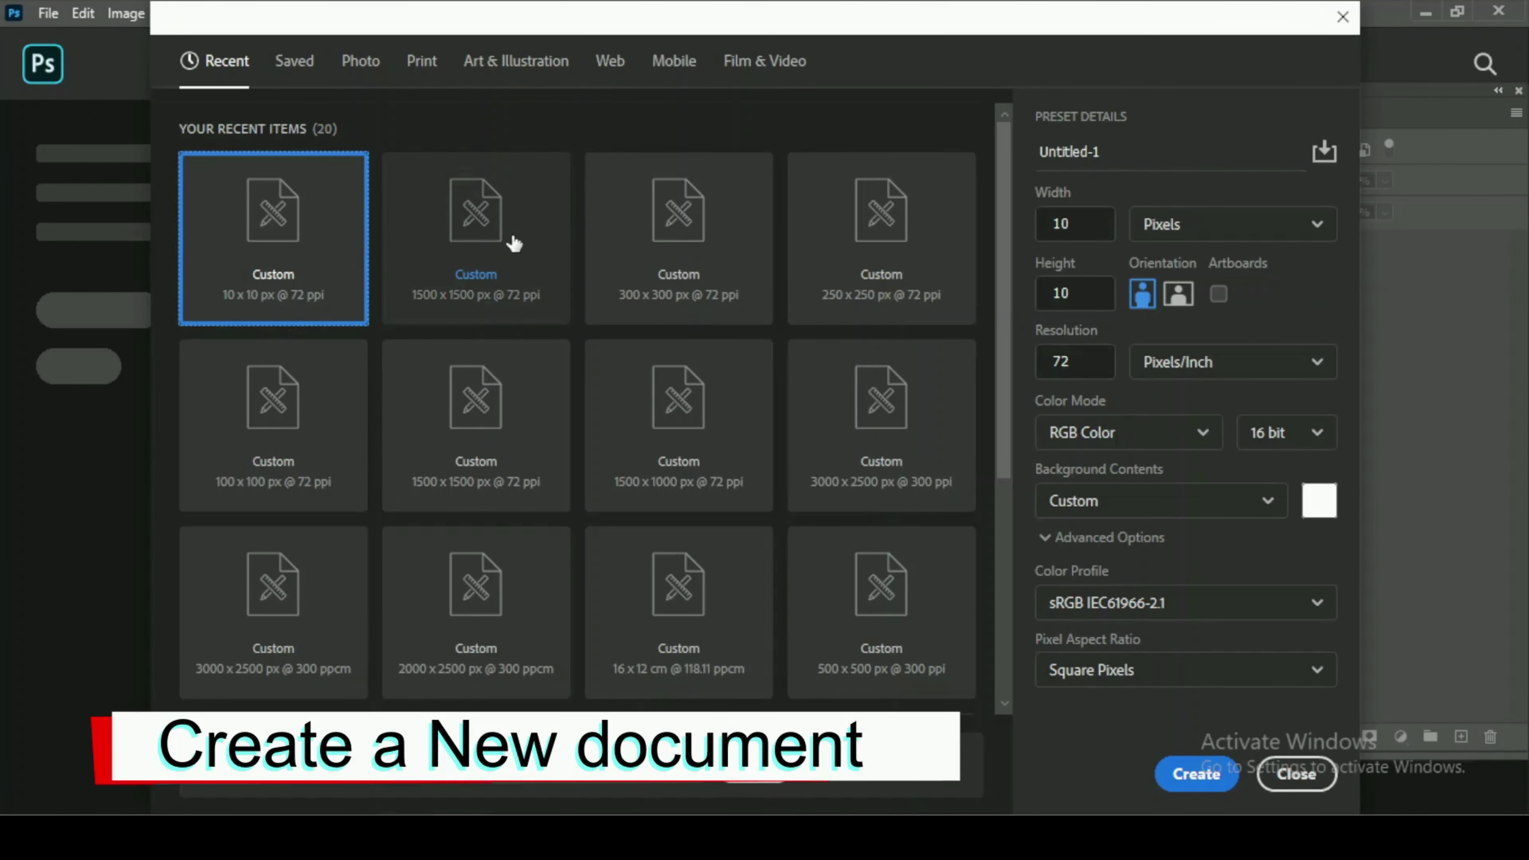
click(514, 243)
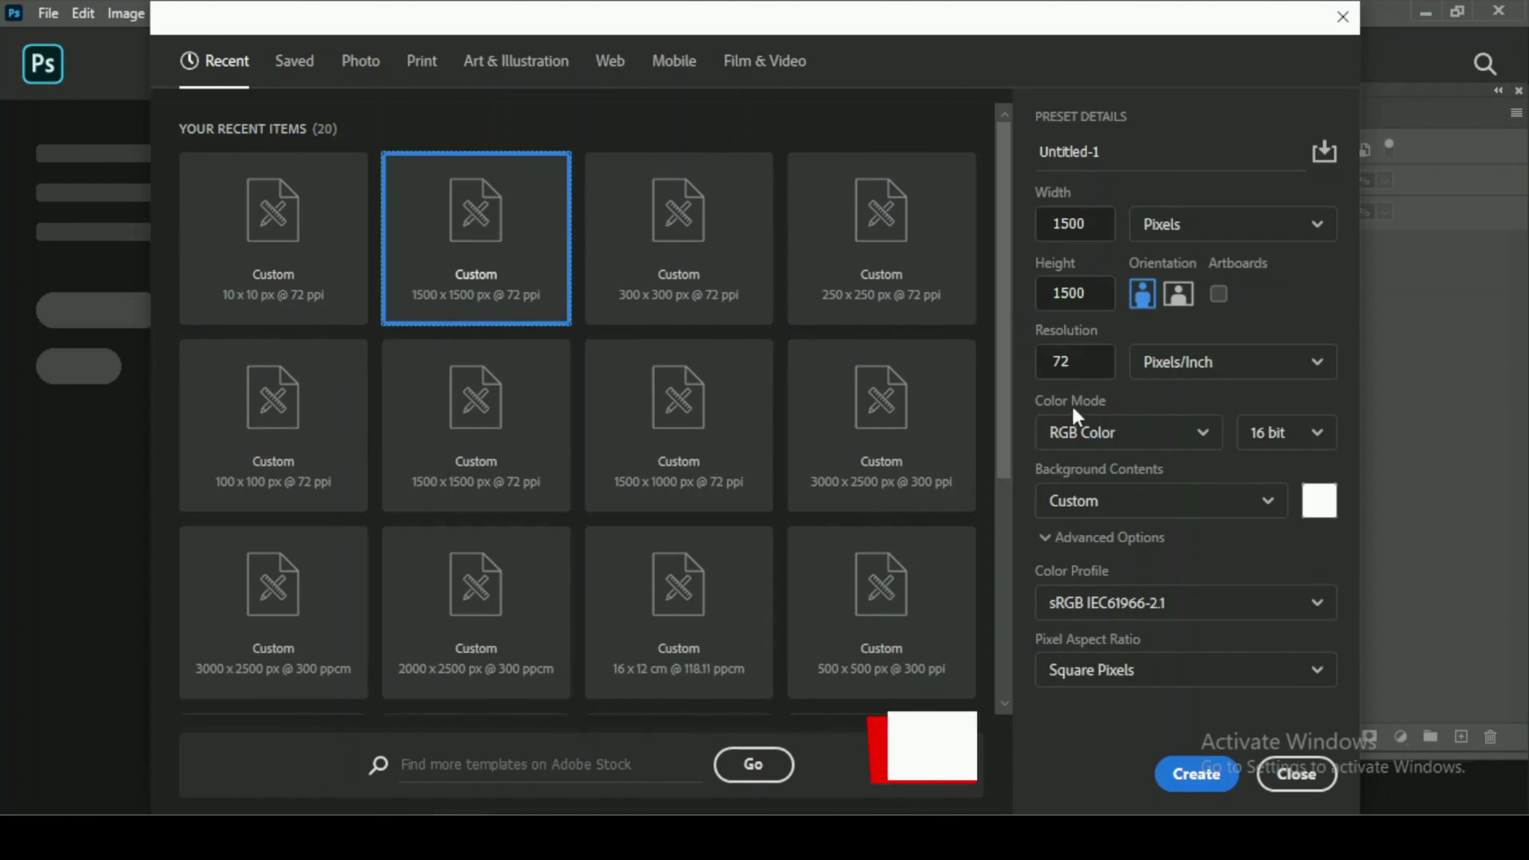
click(1037, 363)
double_click(1036, 363)
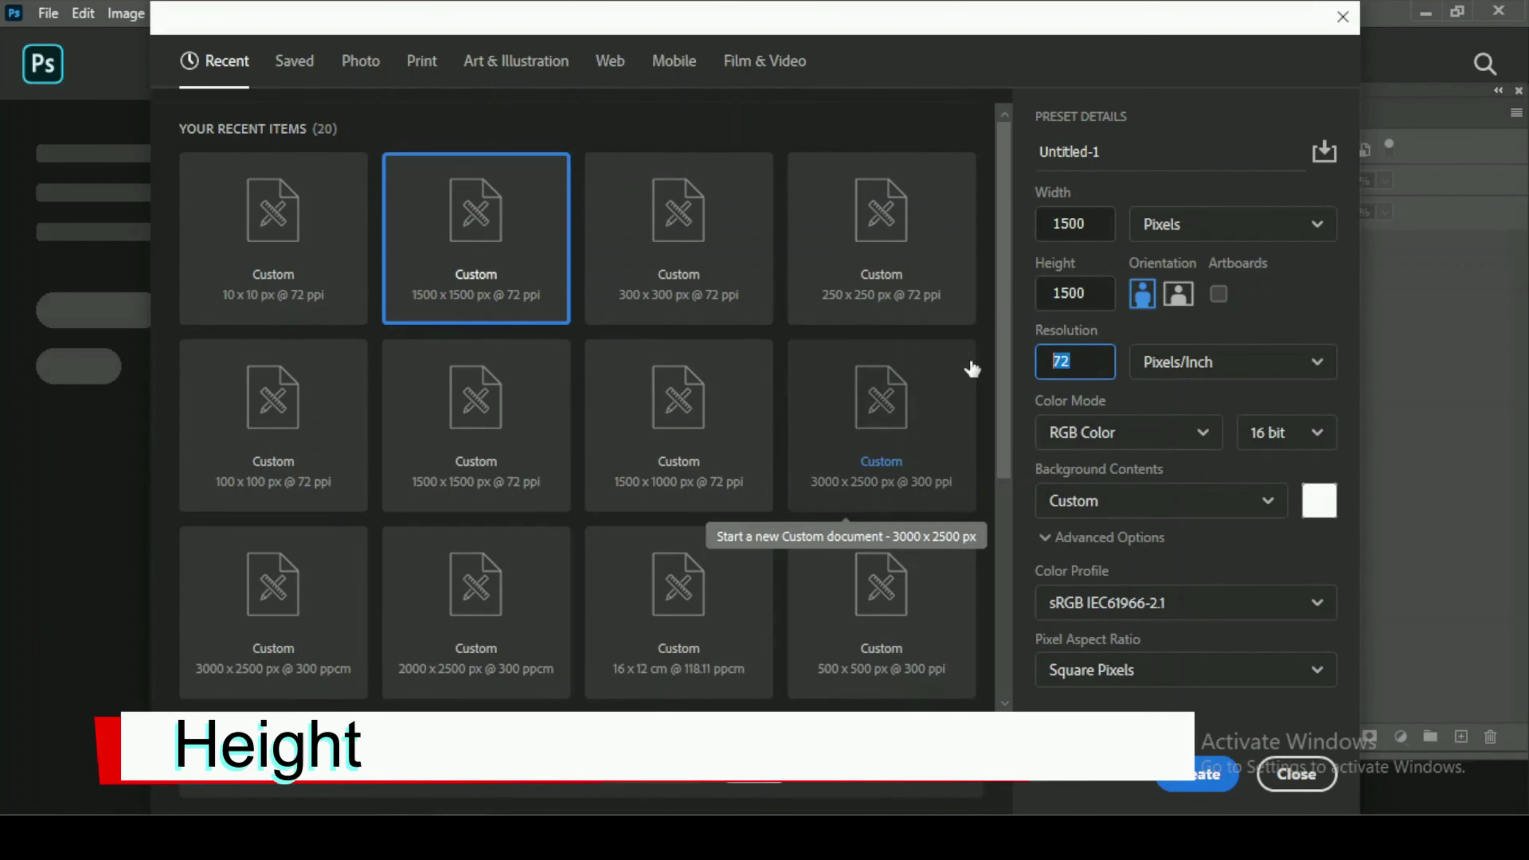
text(300)
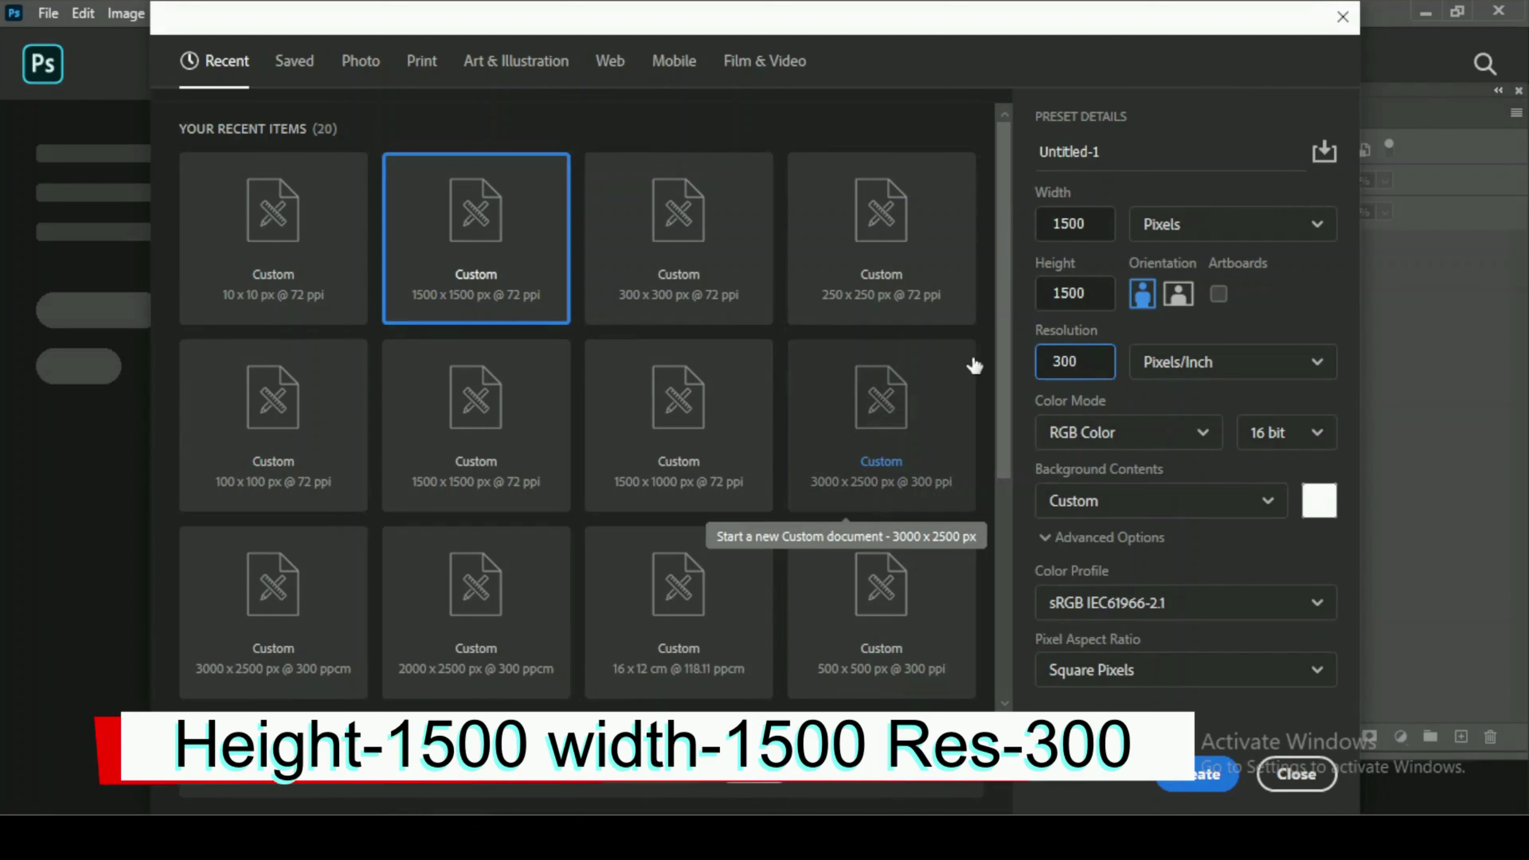
click(1190, 783)
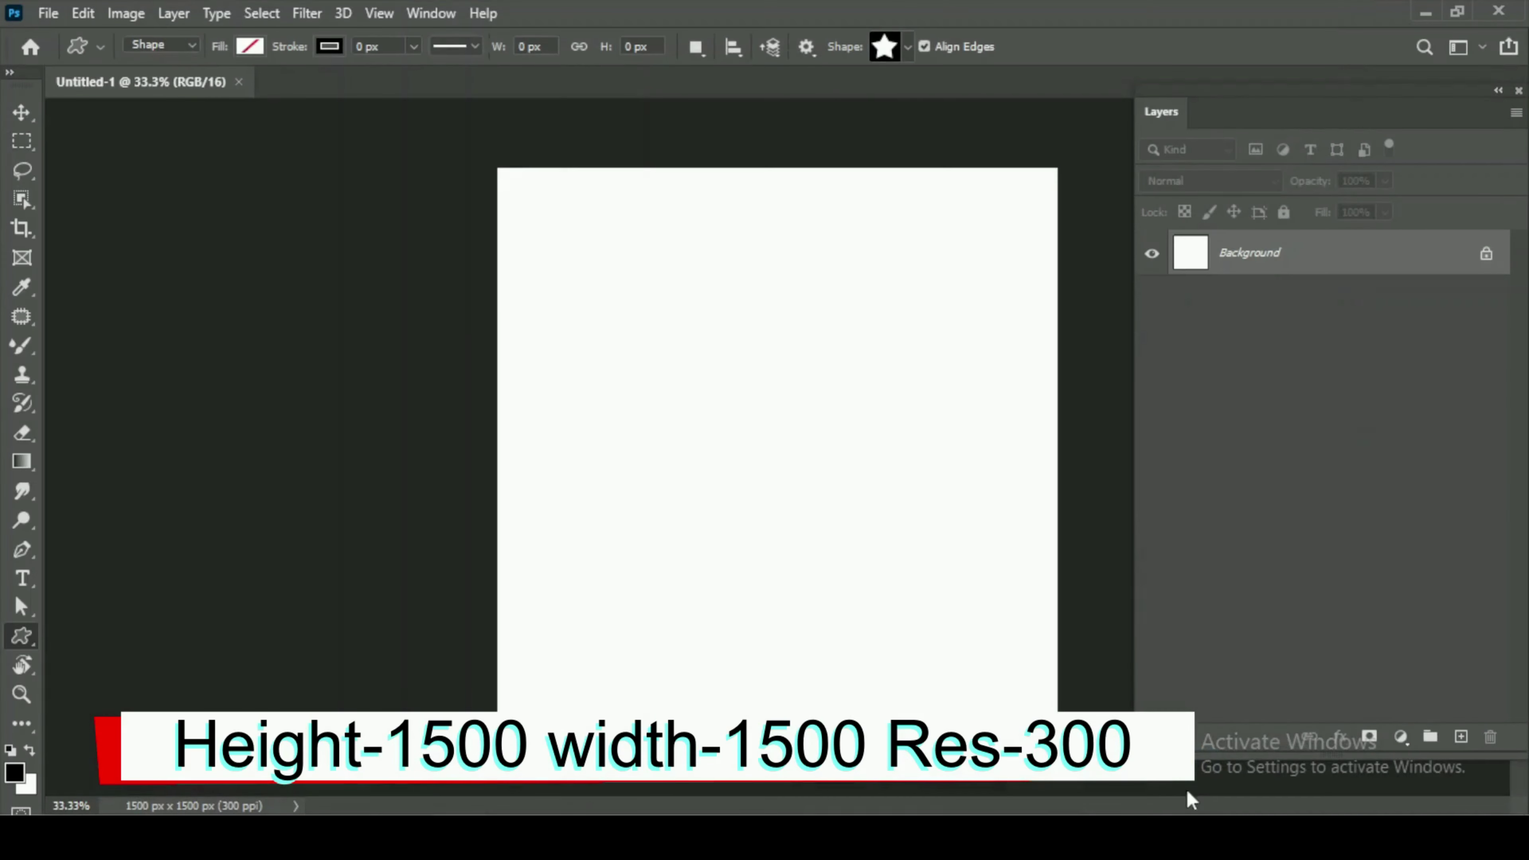
scroll(610, 330, down, 1)
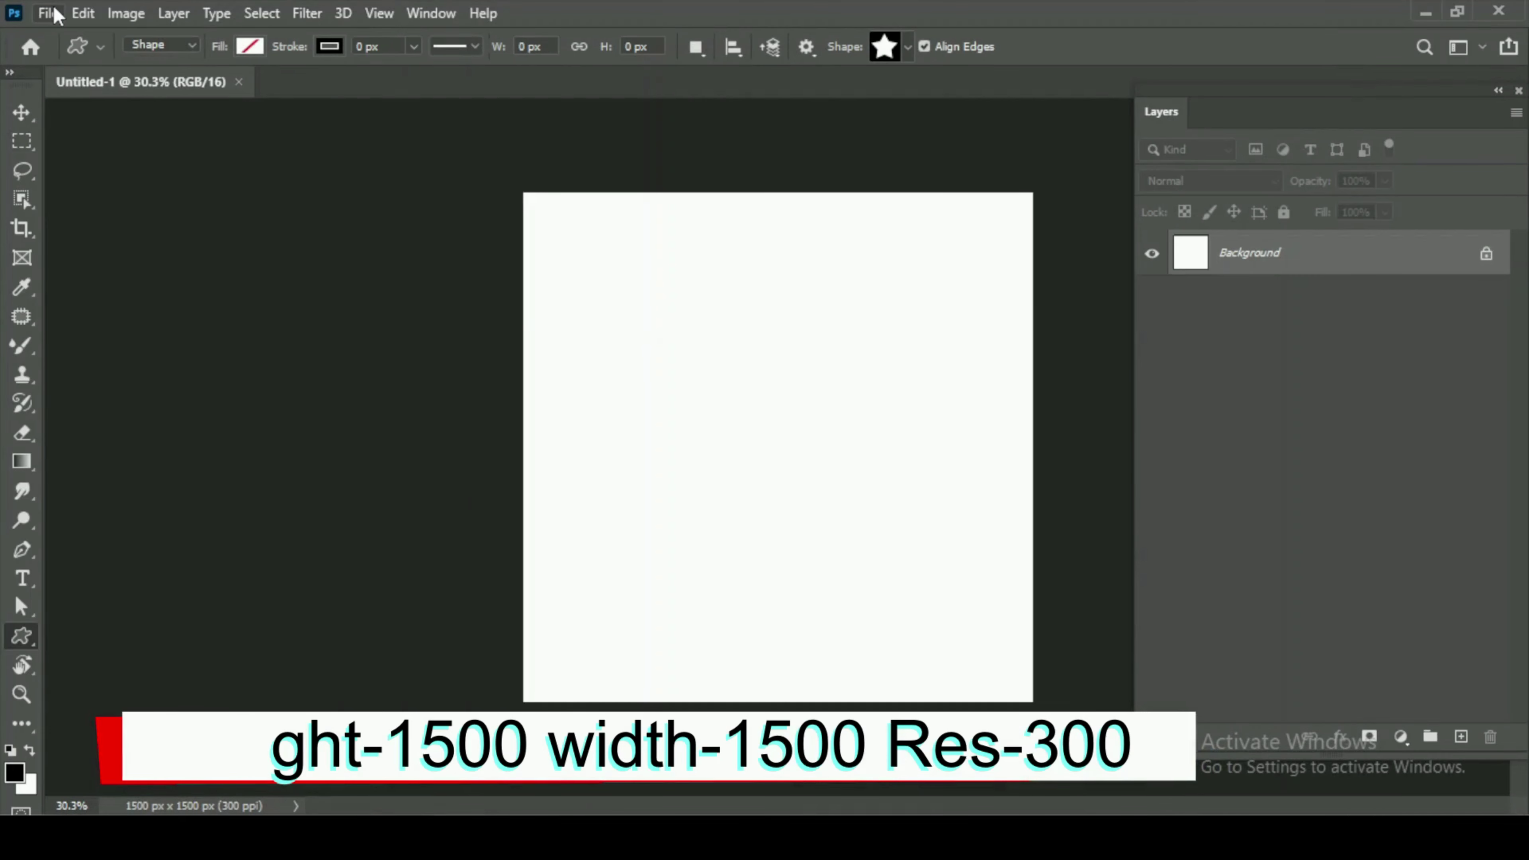
- Open the portrait photo of the woman leaning on a tree
click(42, 12)
click(71, 58)
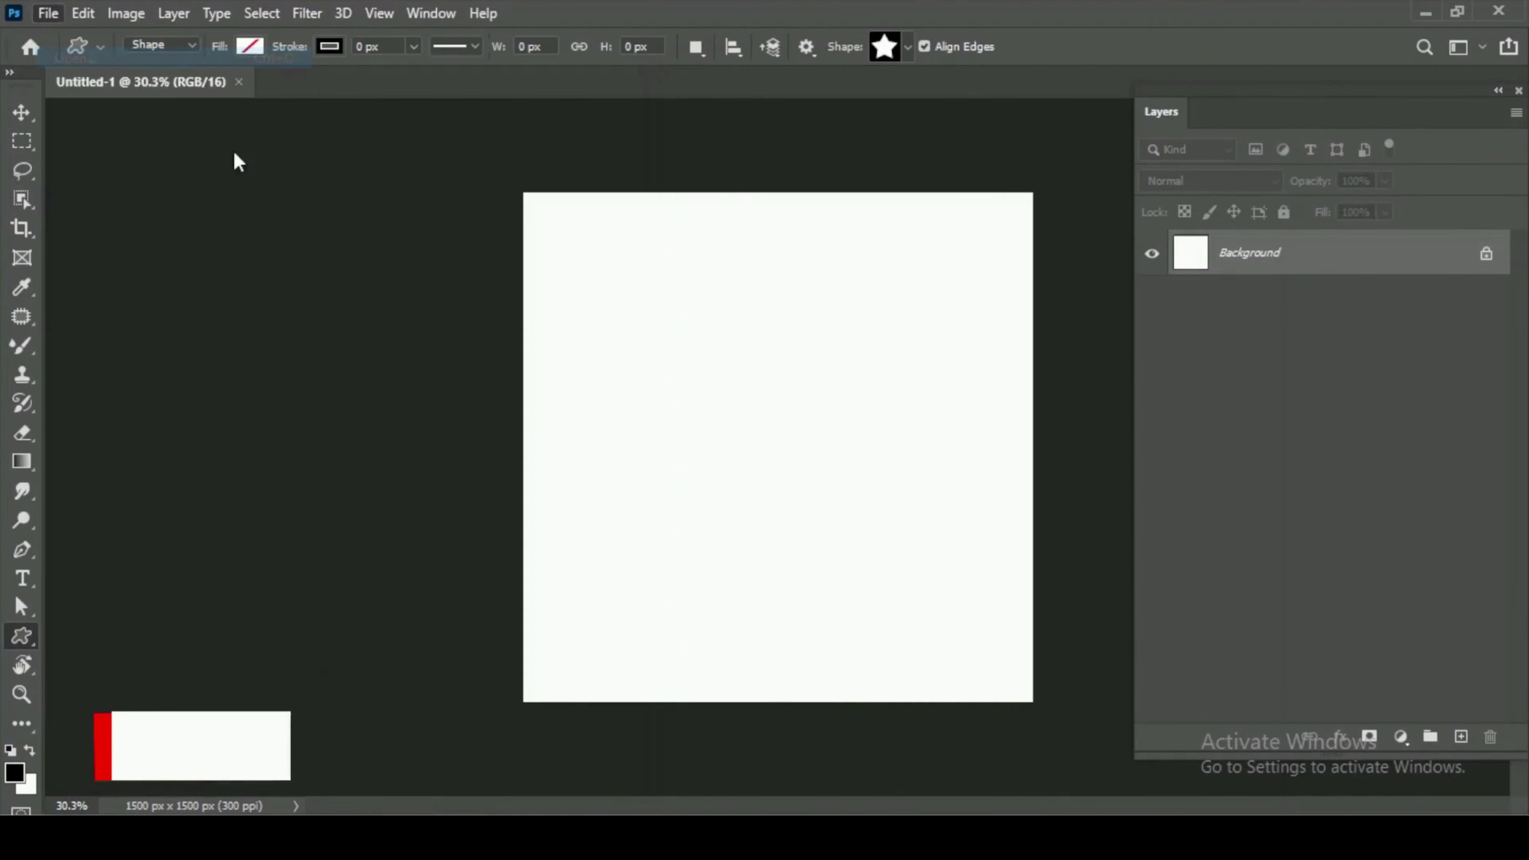
click(290, 181)
click(595, 551)
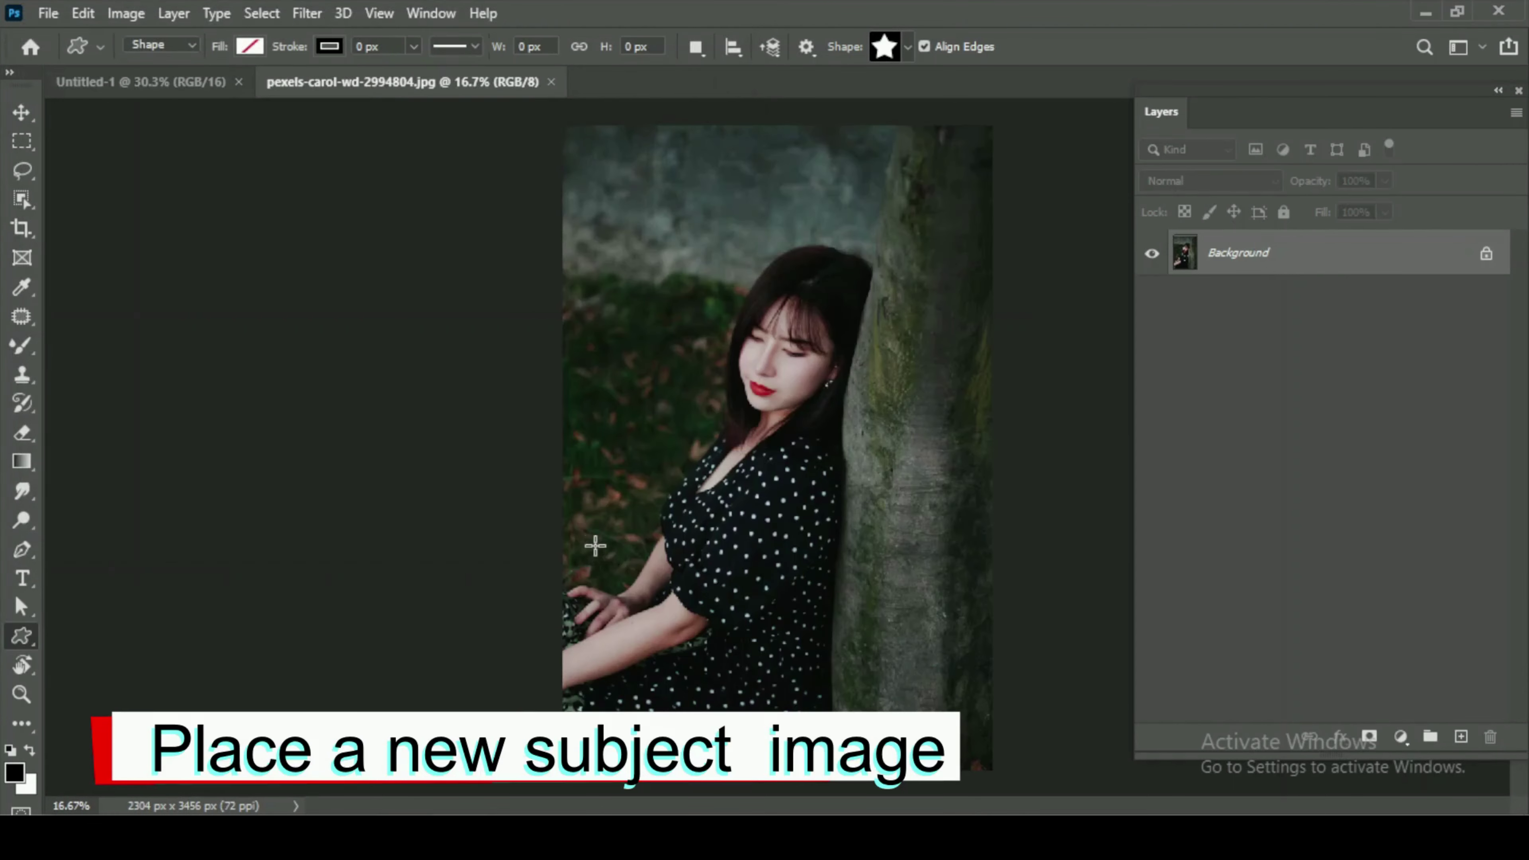
- Copy the whole photo into Untitled-1 as Layer 1 and start Free Transform
key(ctrl+a)
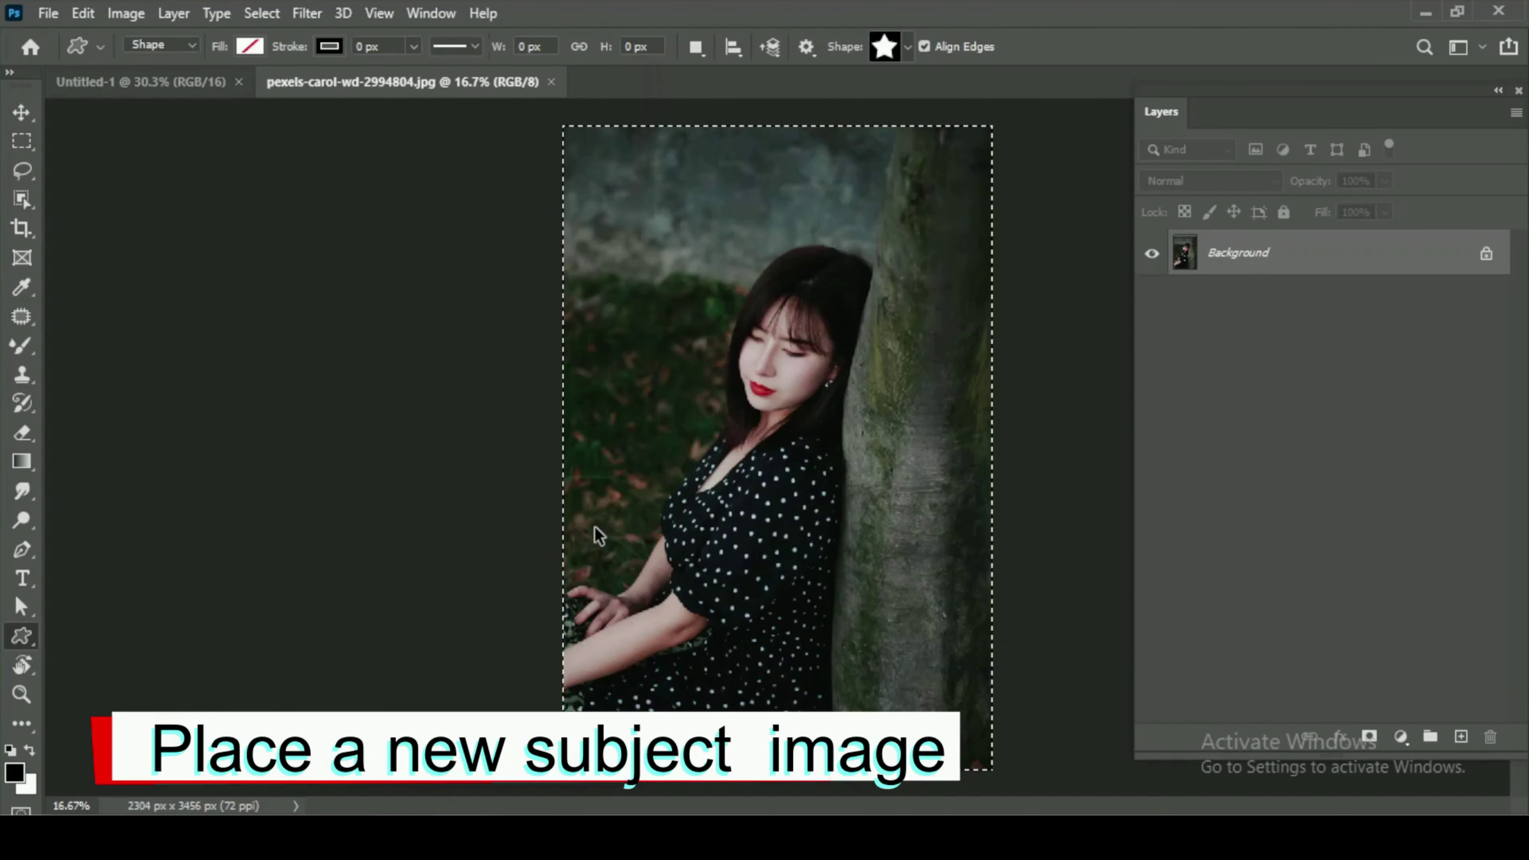
key(ctrl+w)
key(ctrl+v)
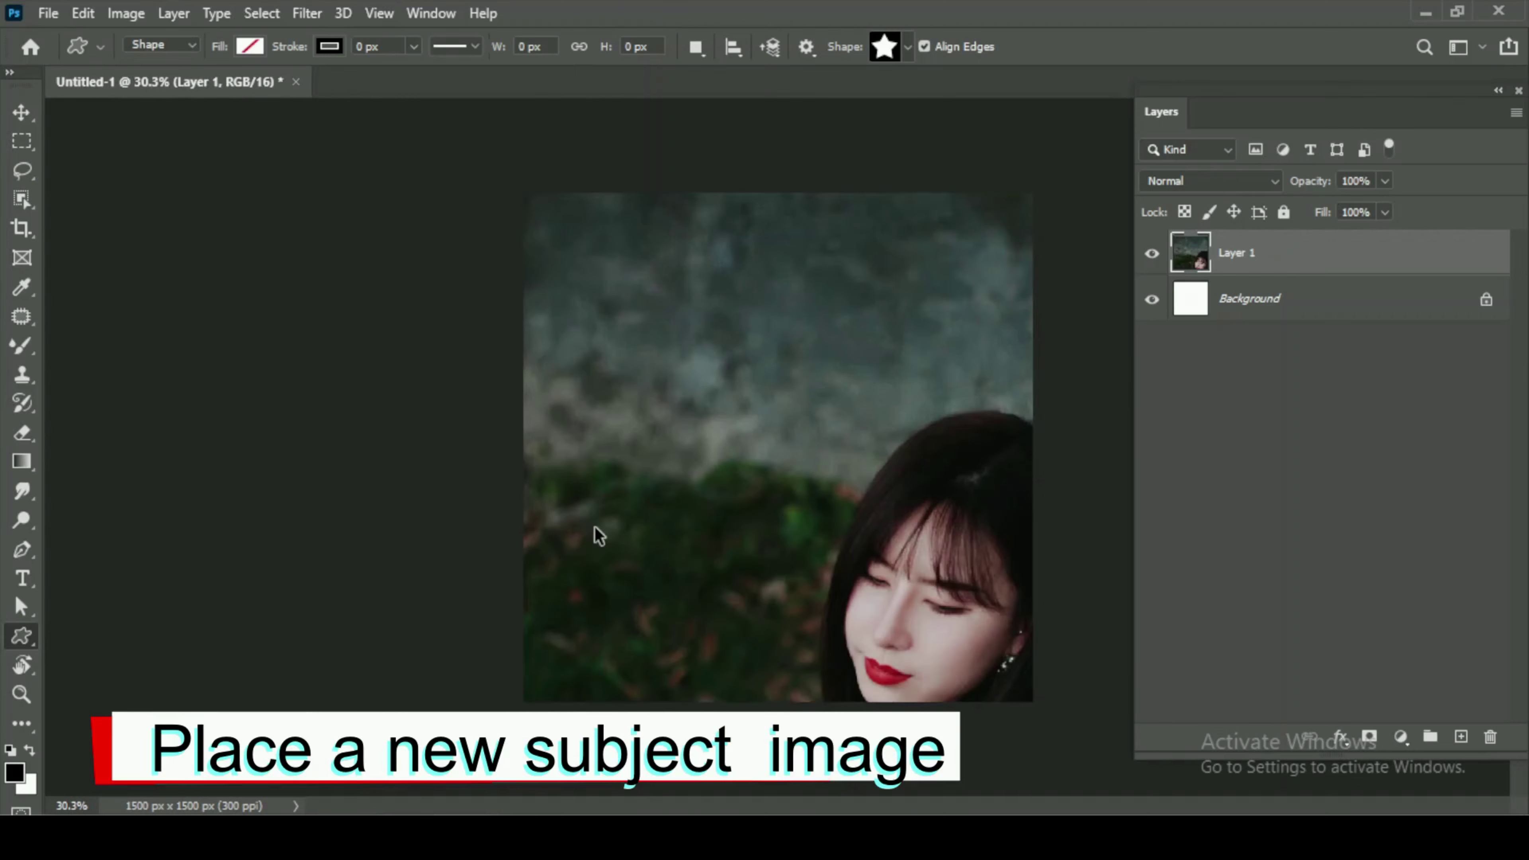
key(ctrl+minus)
key(ctrl+t)
- Scale Layer 1 to about 73% and centre it on the square canvas
scroll(597, 521, down, 3)
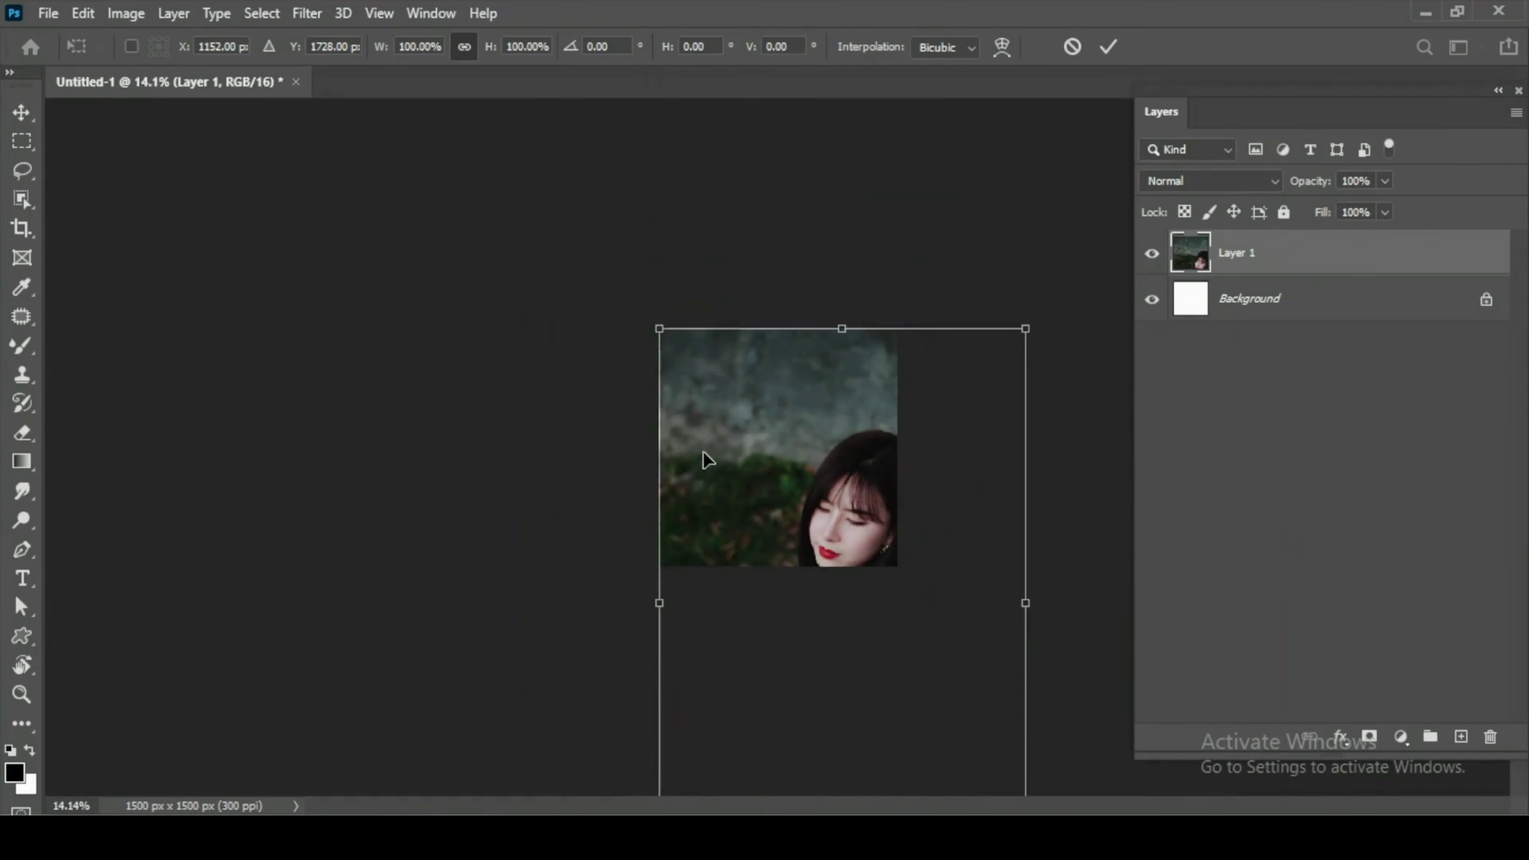
scroll(776, 490, down, 1)
scroll(776, 490, down, 1)
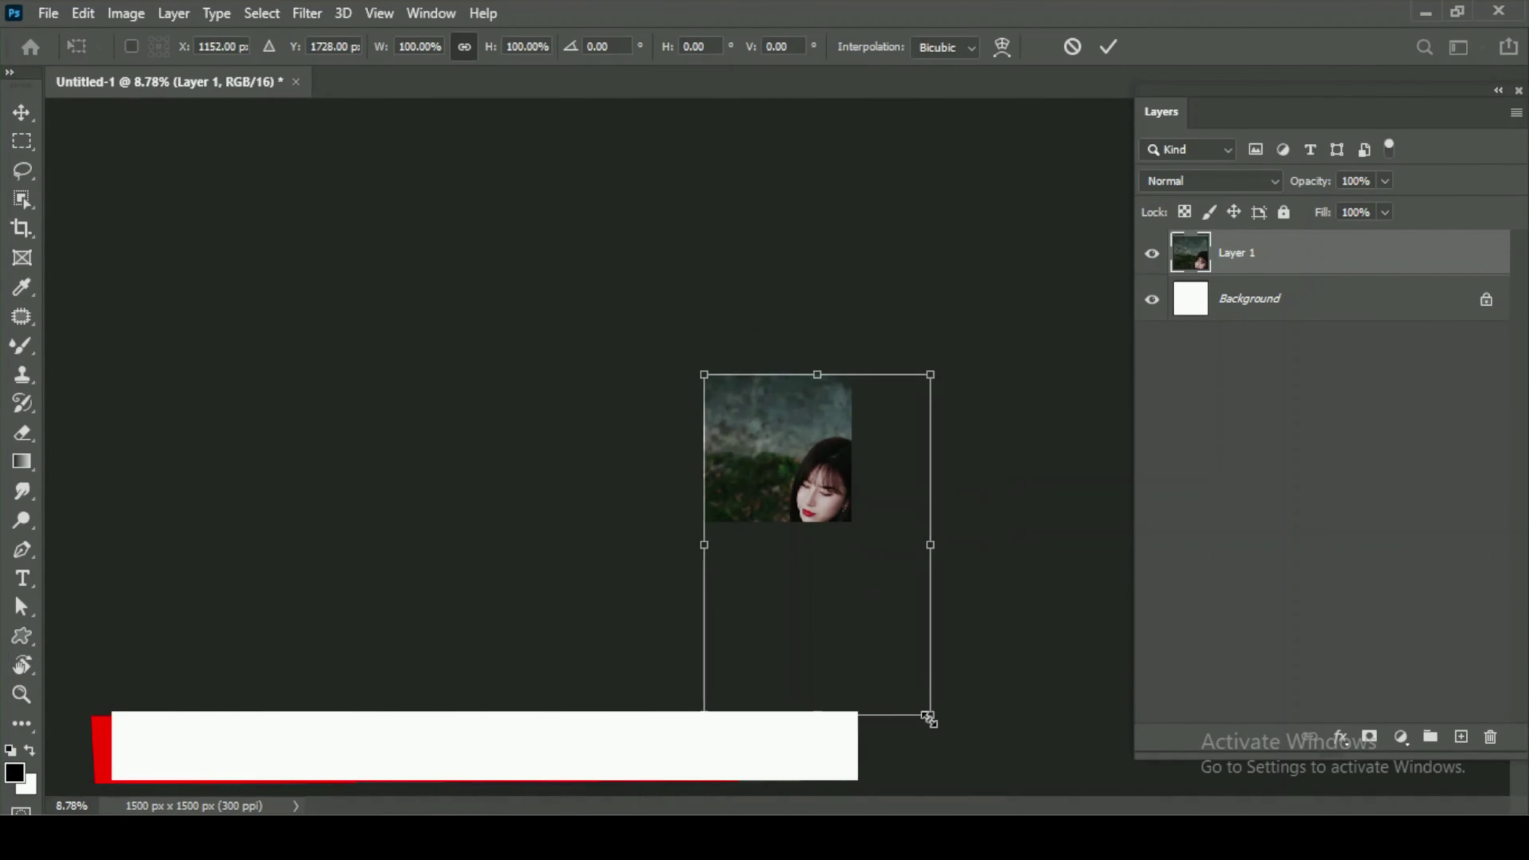
drag(930, 715, 891, 642)
mouse_move(834, 522)
mouse_down()
mouse_move(804, 424)
mouse_move(798, 451)
mouse_up()
drag(839, 344, 853, 323)
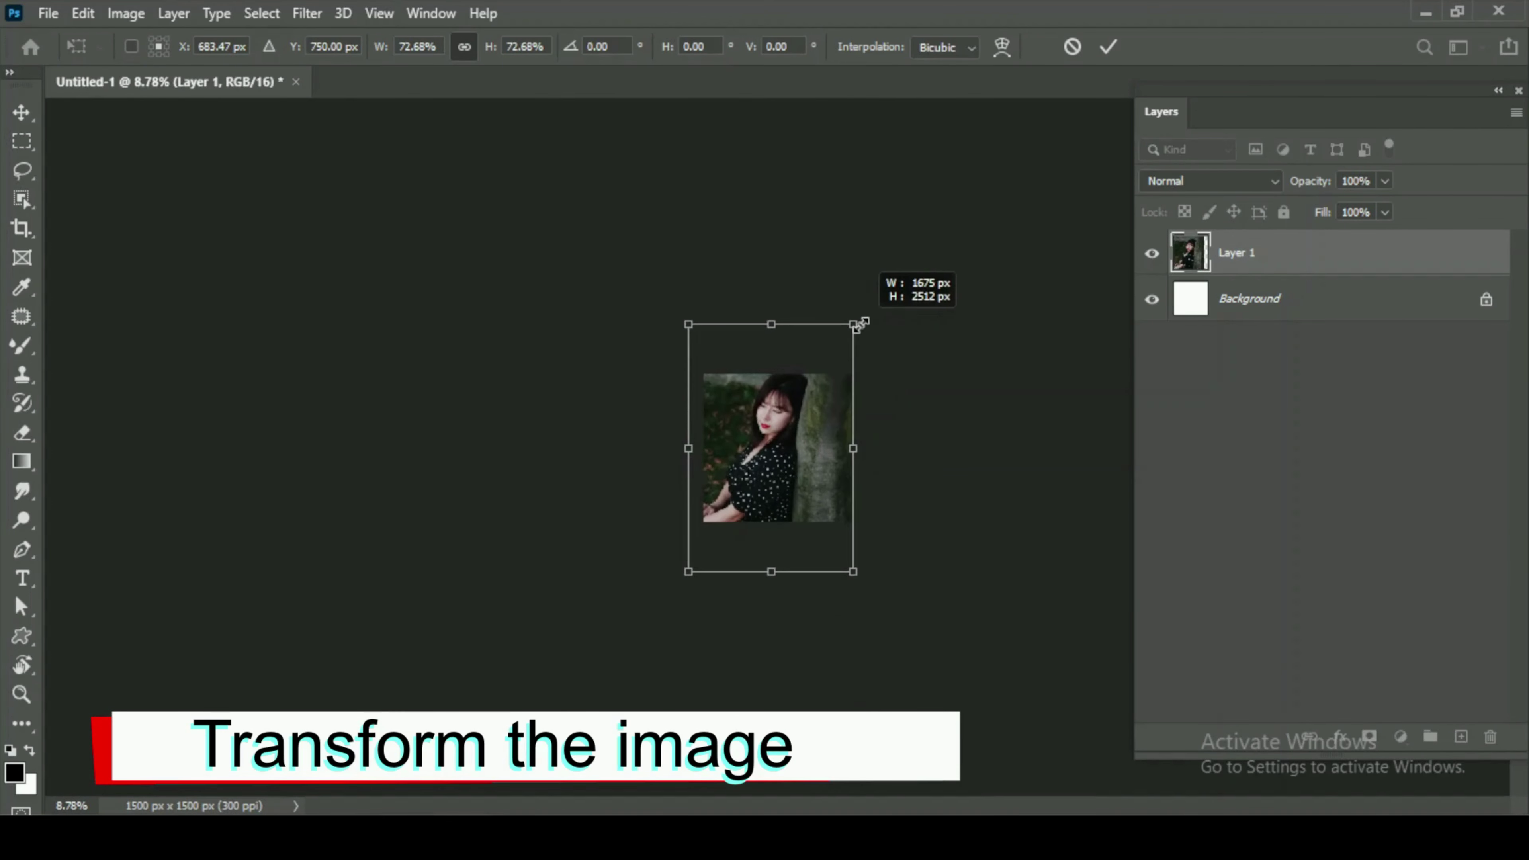
drag(826, 376, 817, 393)
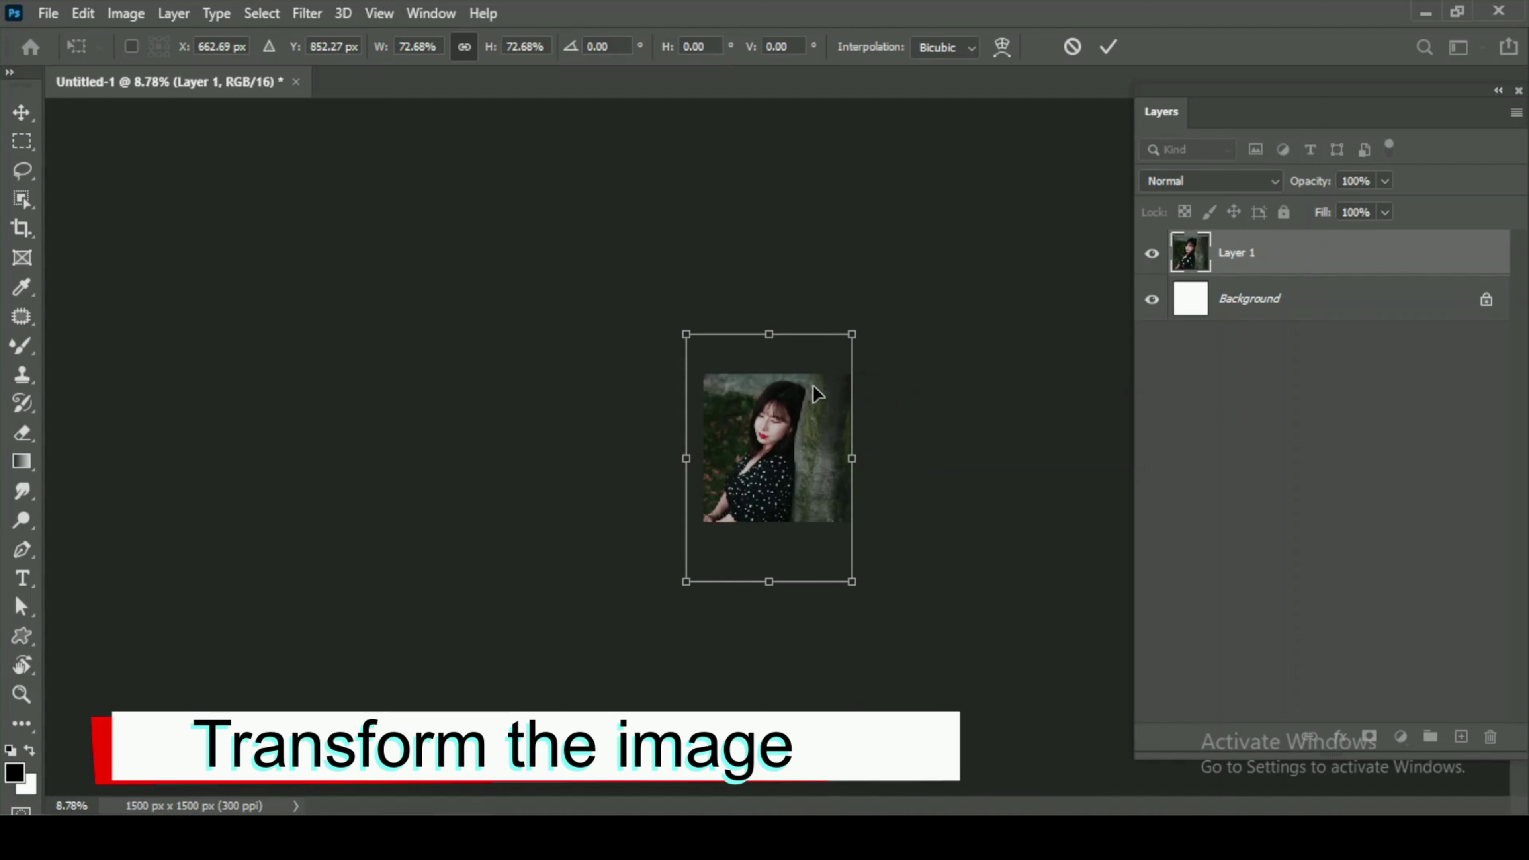
key(shift+Right)
key(shift+Right)
key(shift+Right)
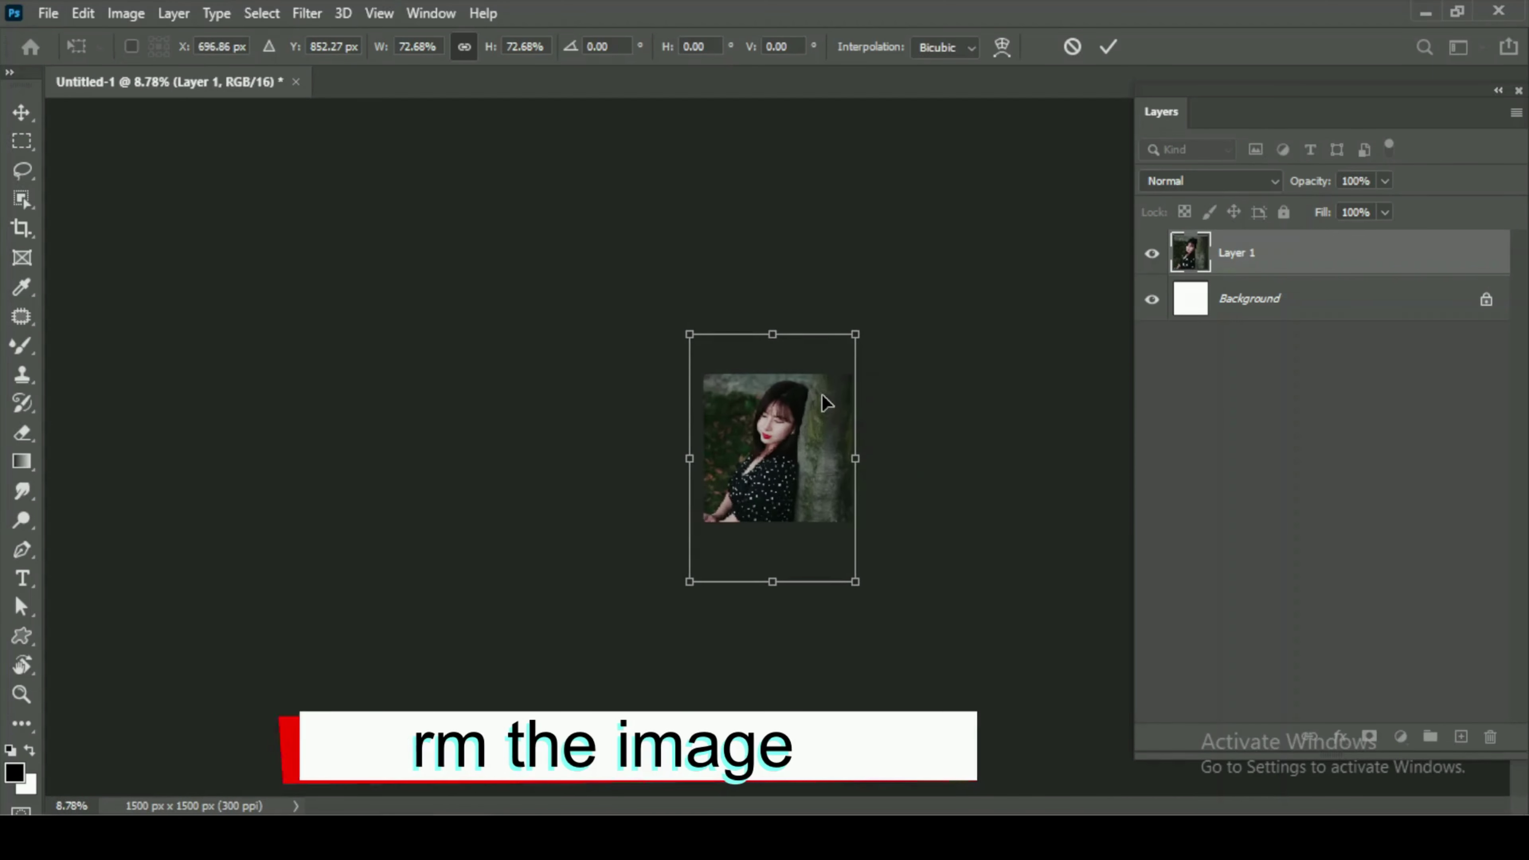
key(Return)
- Exit transform mode and scroll the view back over the canvas
key(u)
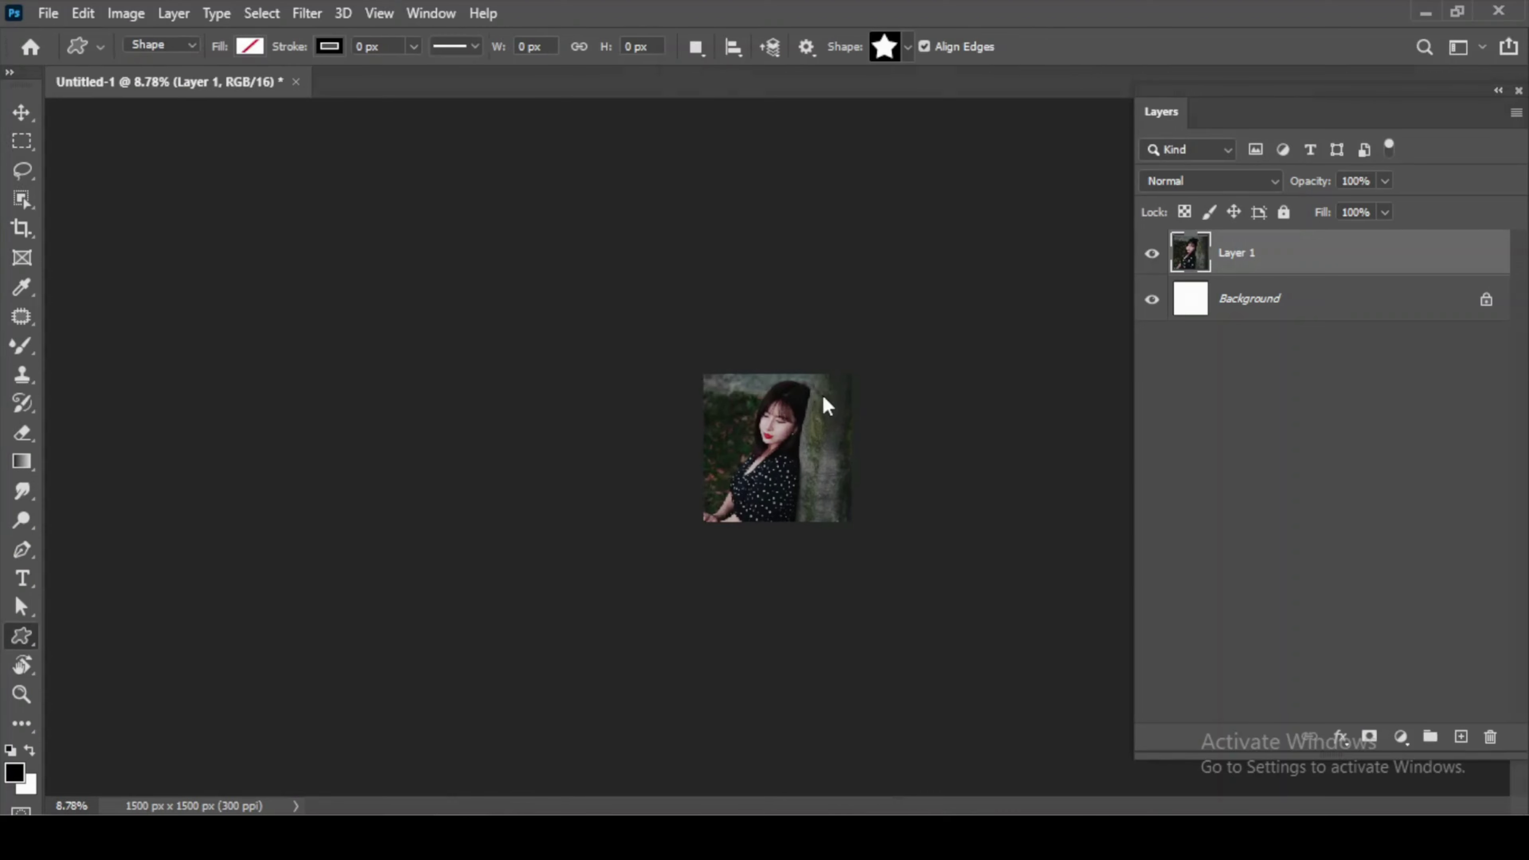
scroll(789, 452, up, 2)
scroll(792, 446, up, 2)
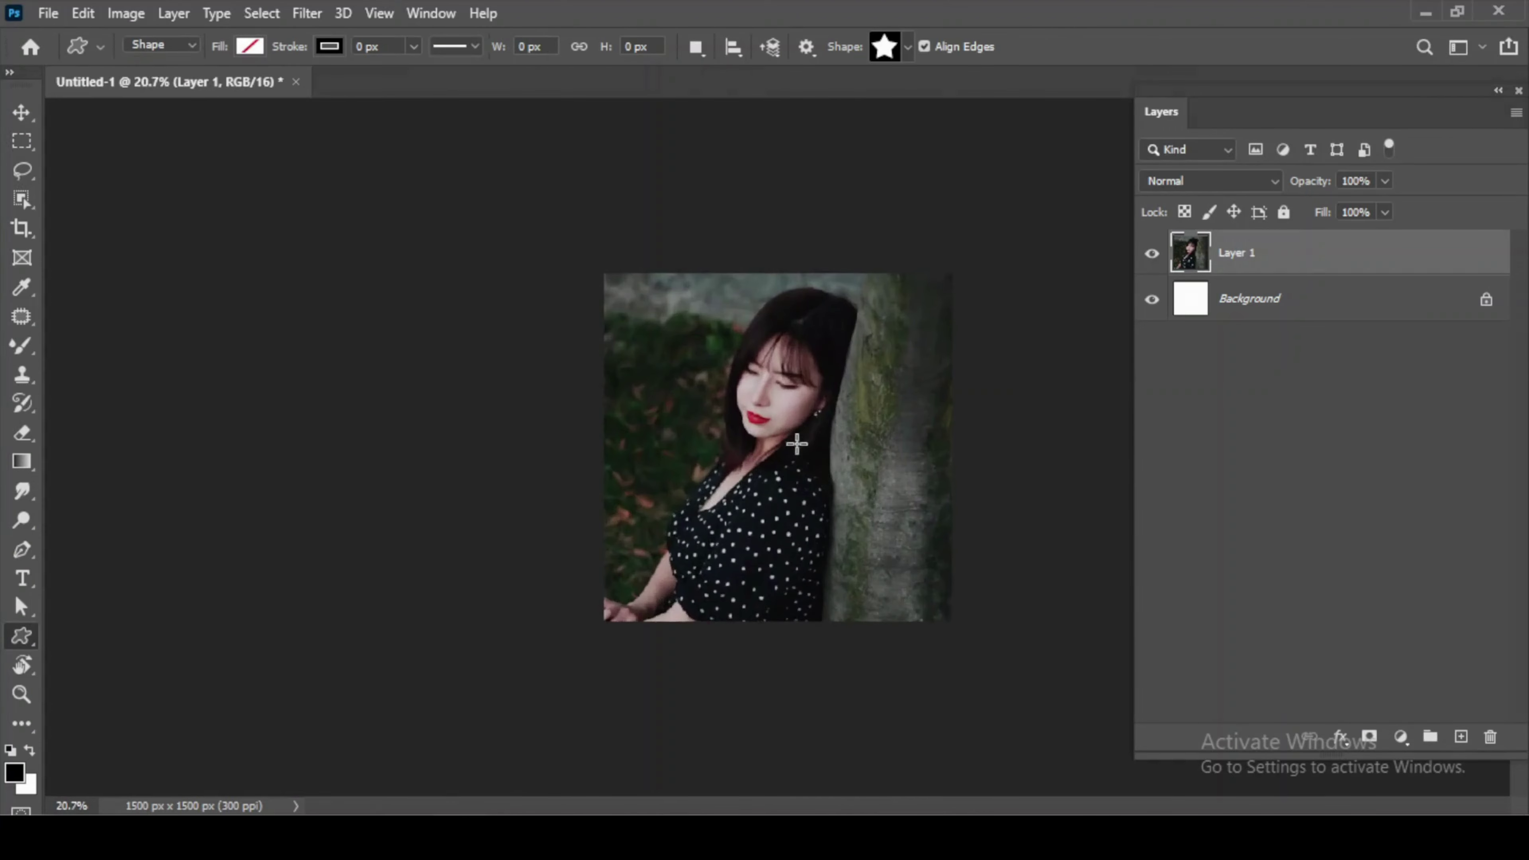
scroll(795, 422, up, 2)
scroll(801, 378, up, 2)
scroll(800, 379, up, 1)
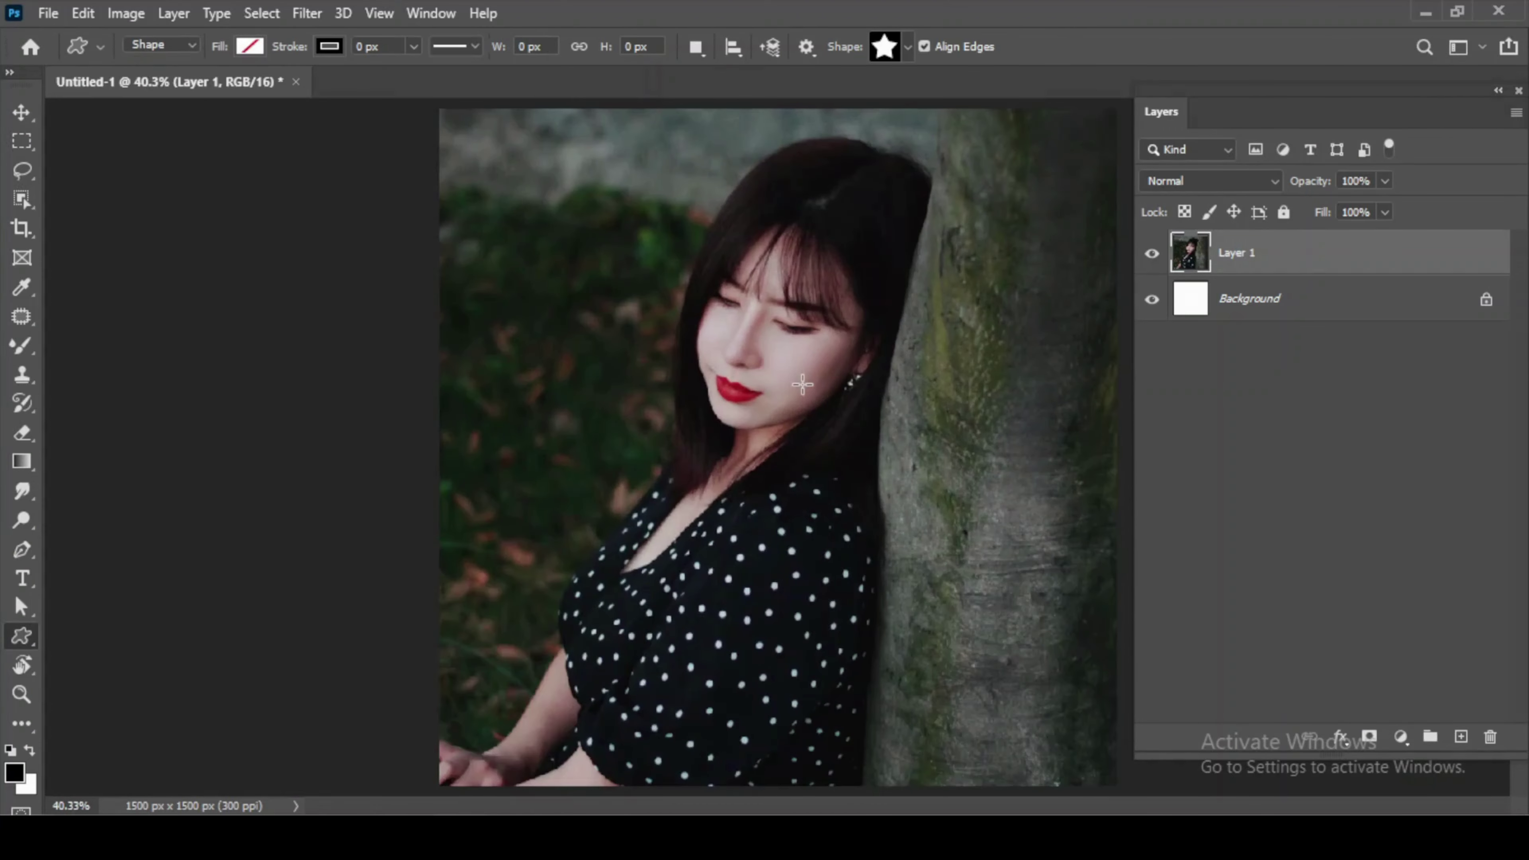
scroll(800, 378, down, 2)
- Add a Brightness/Contrast adjustment layer with Brightness 16 and Contrast 12
click(1402, 736)
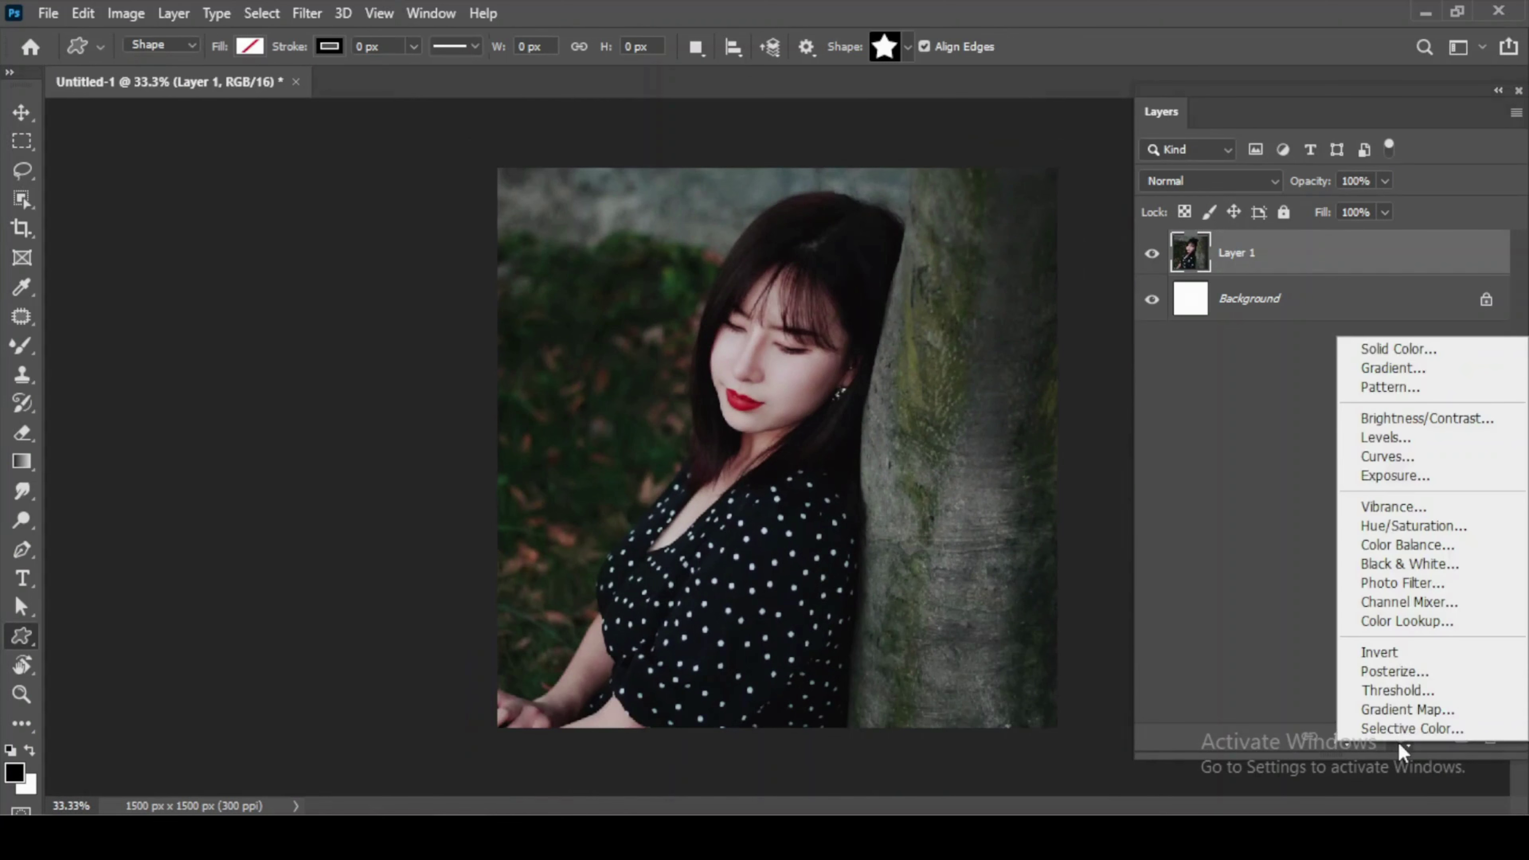
click(1451, 422)
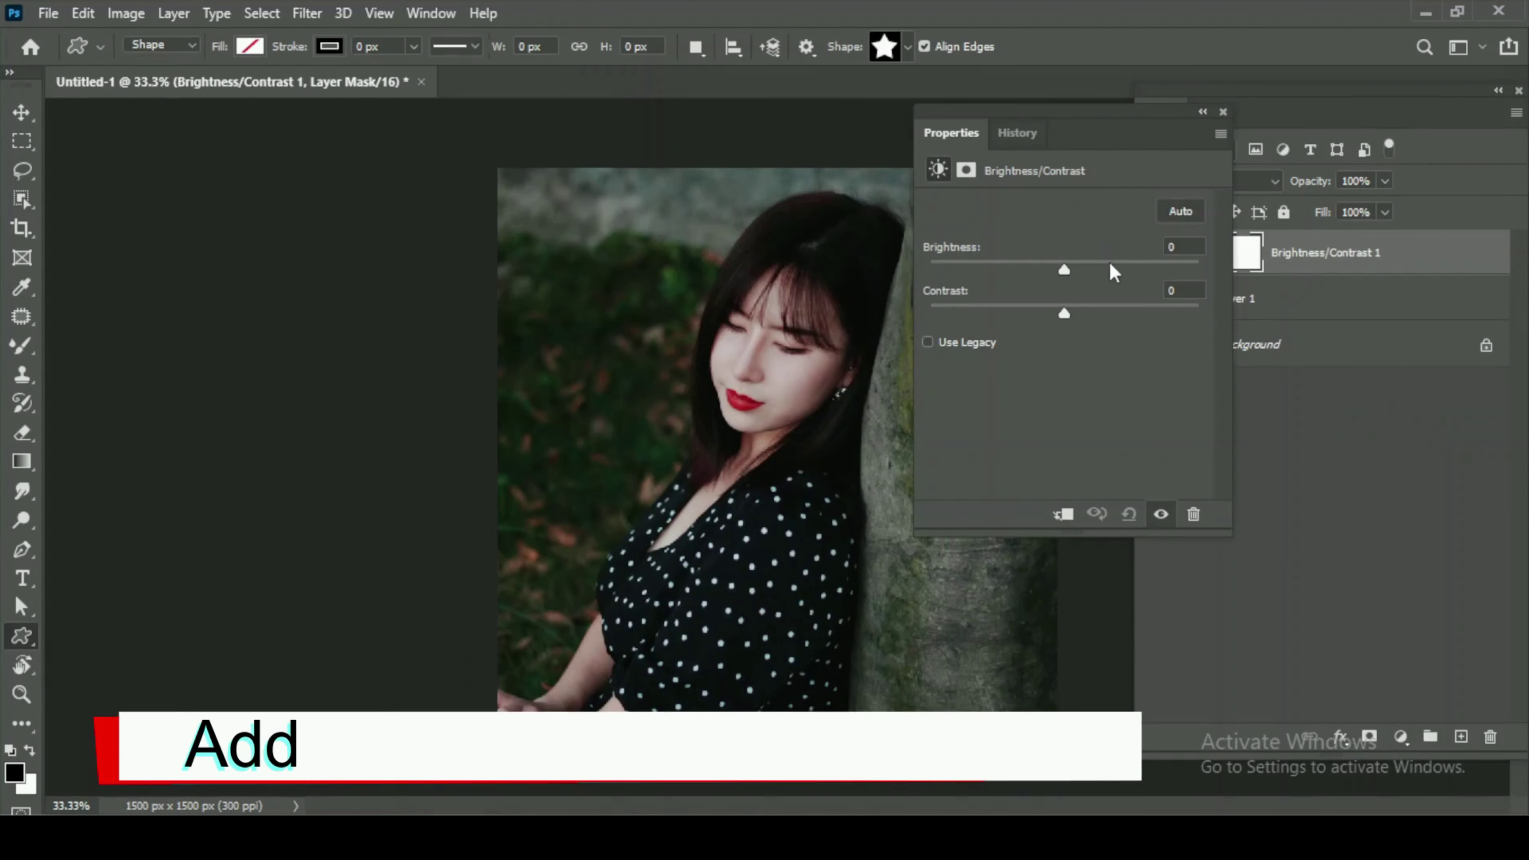
drag(1069, 269, 1081, 314)
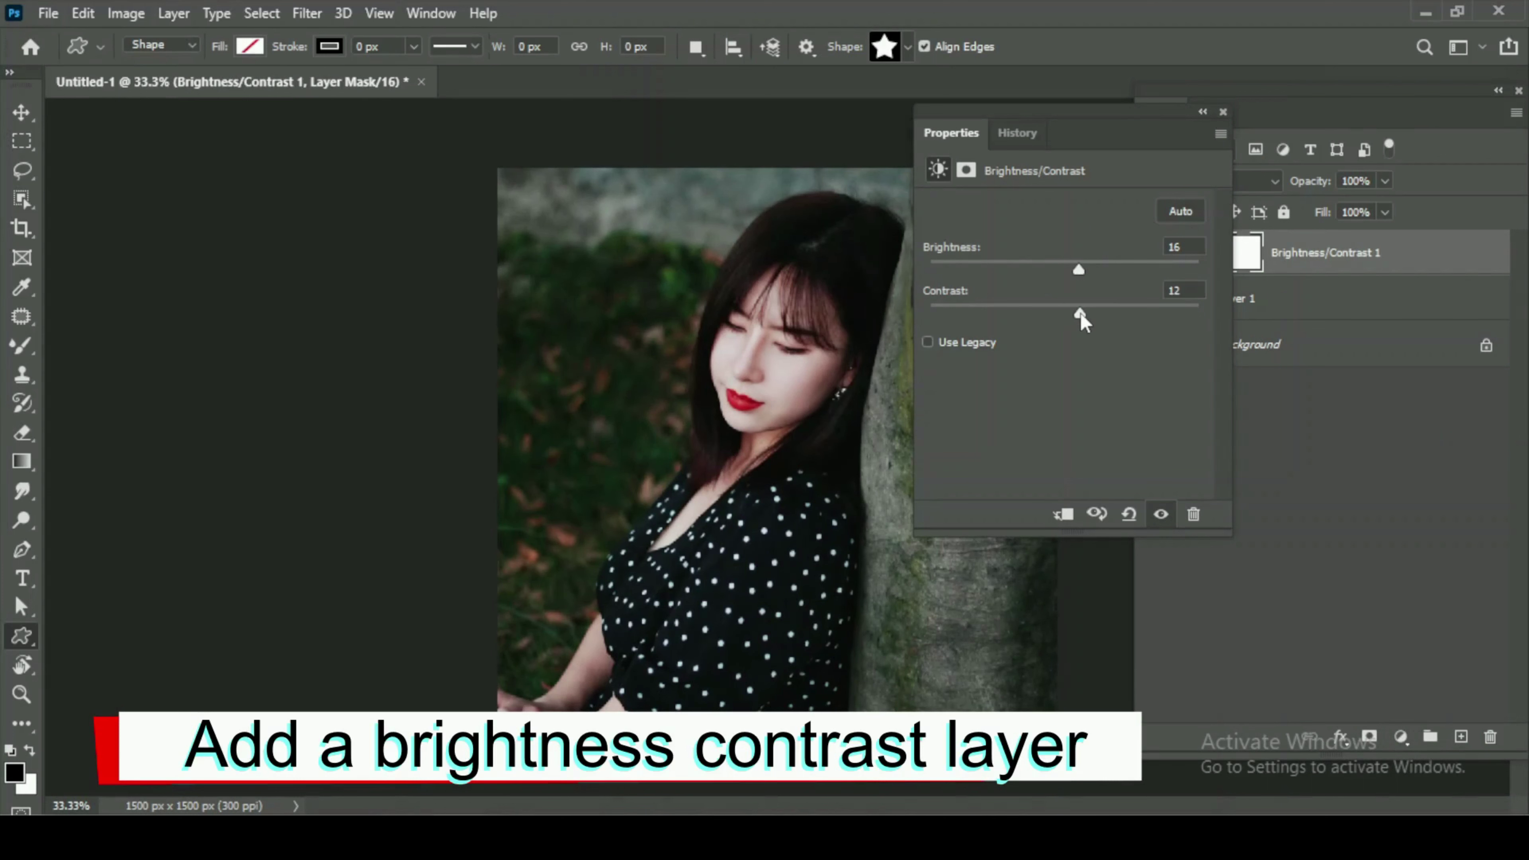
click(1223, 112)
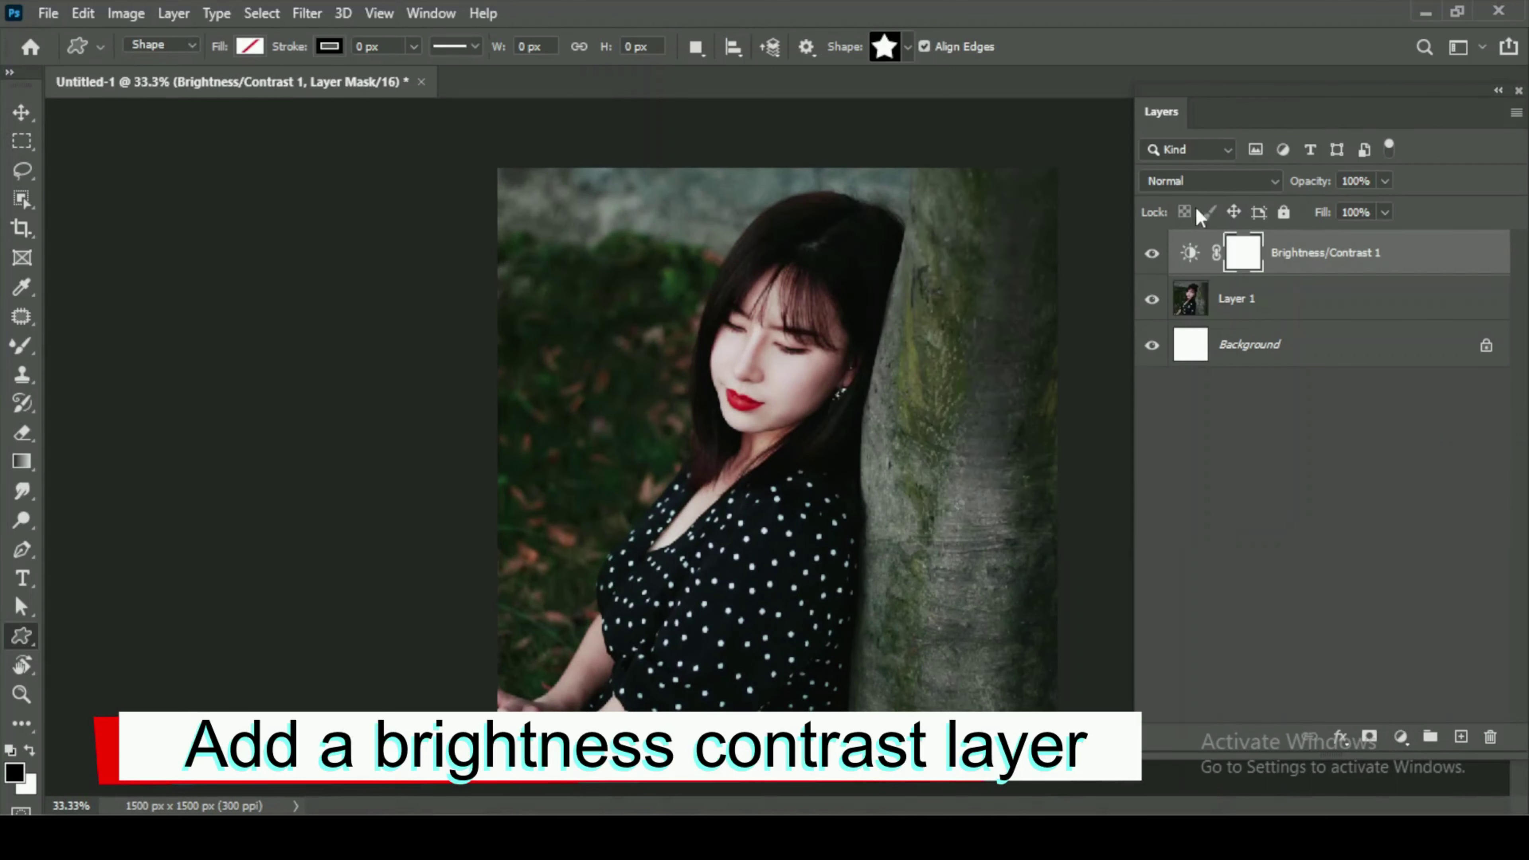
- Toggle the Brightness/Contrast layer's visibility to compare, then show the adjustment layer list
click(1152, 254)
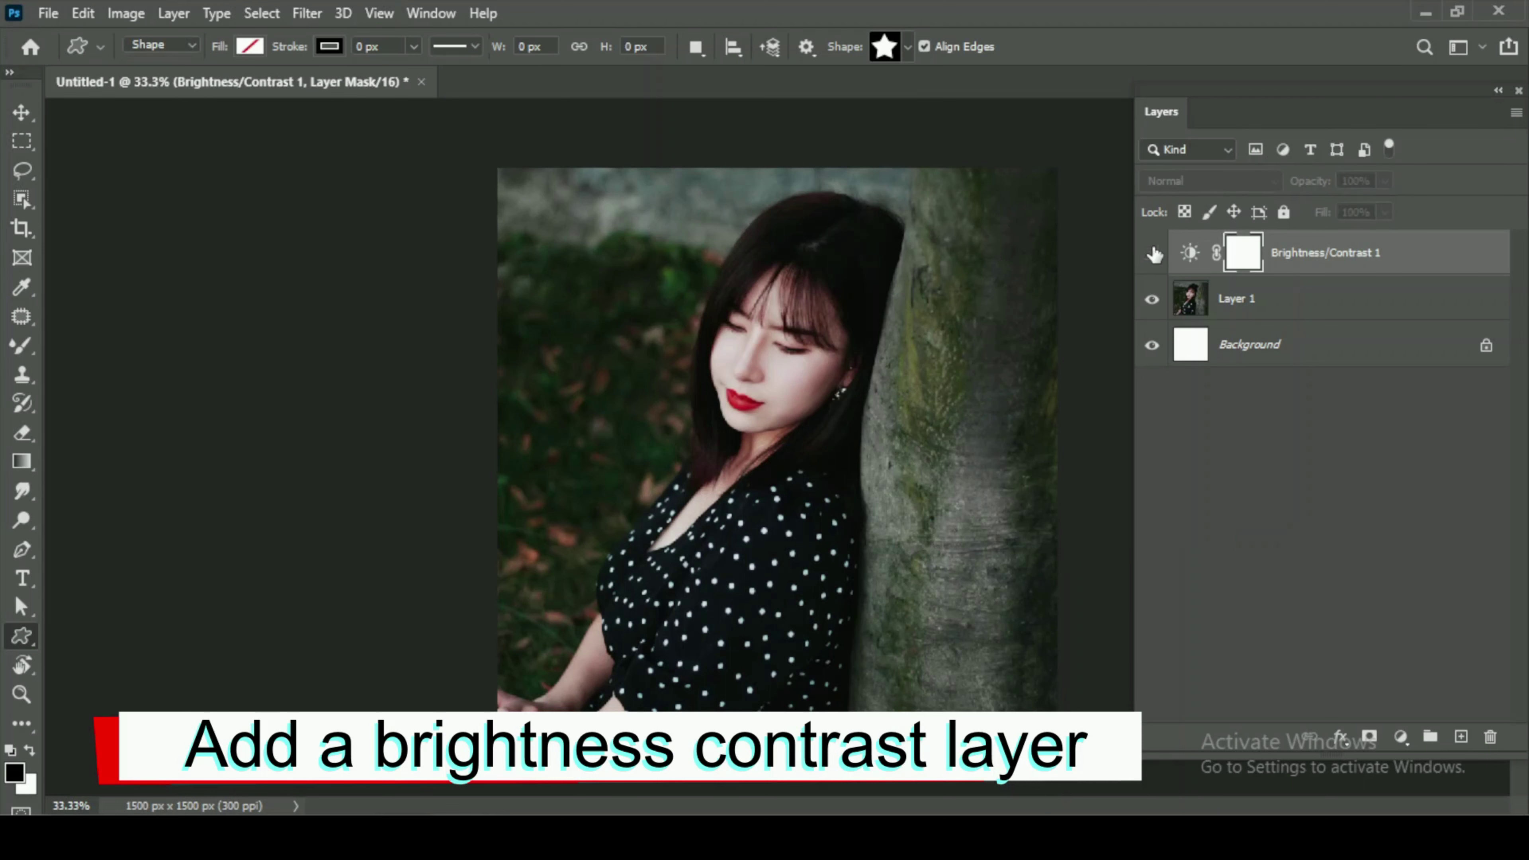
click(1151, 254)
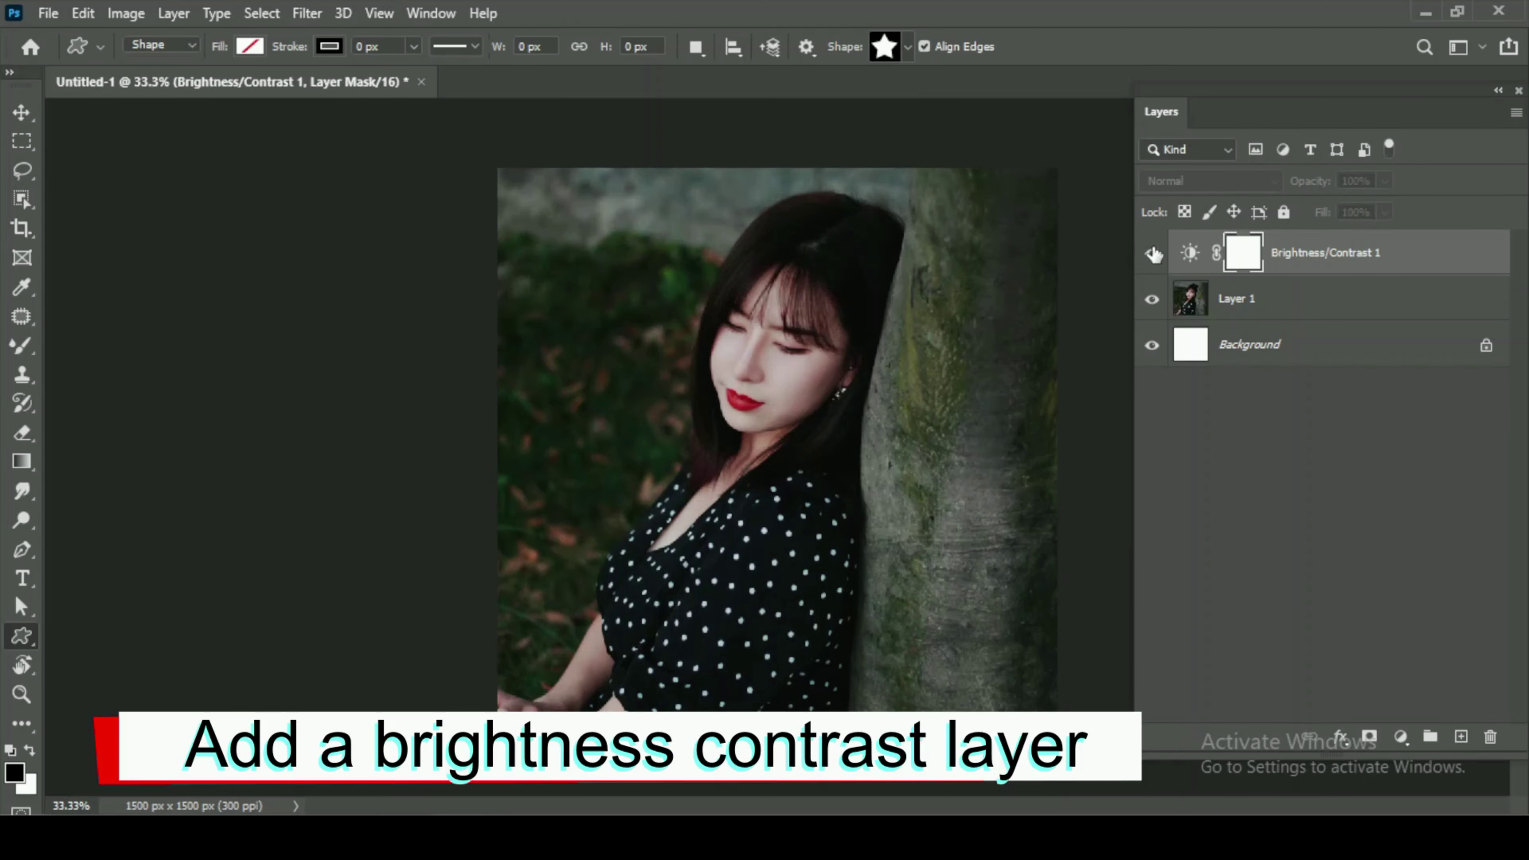
click(1400, 735)
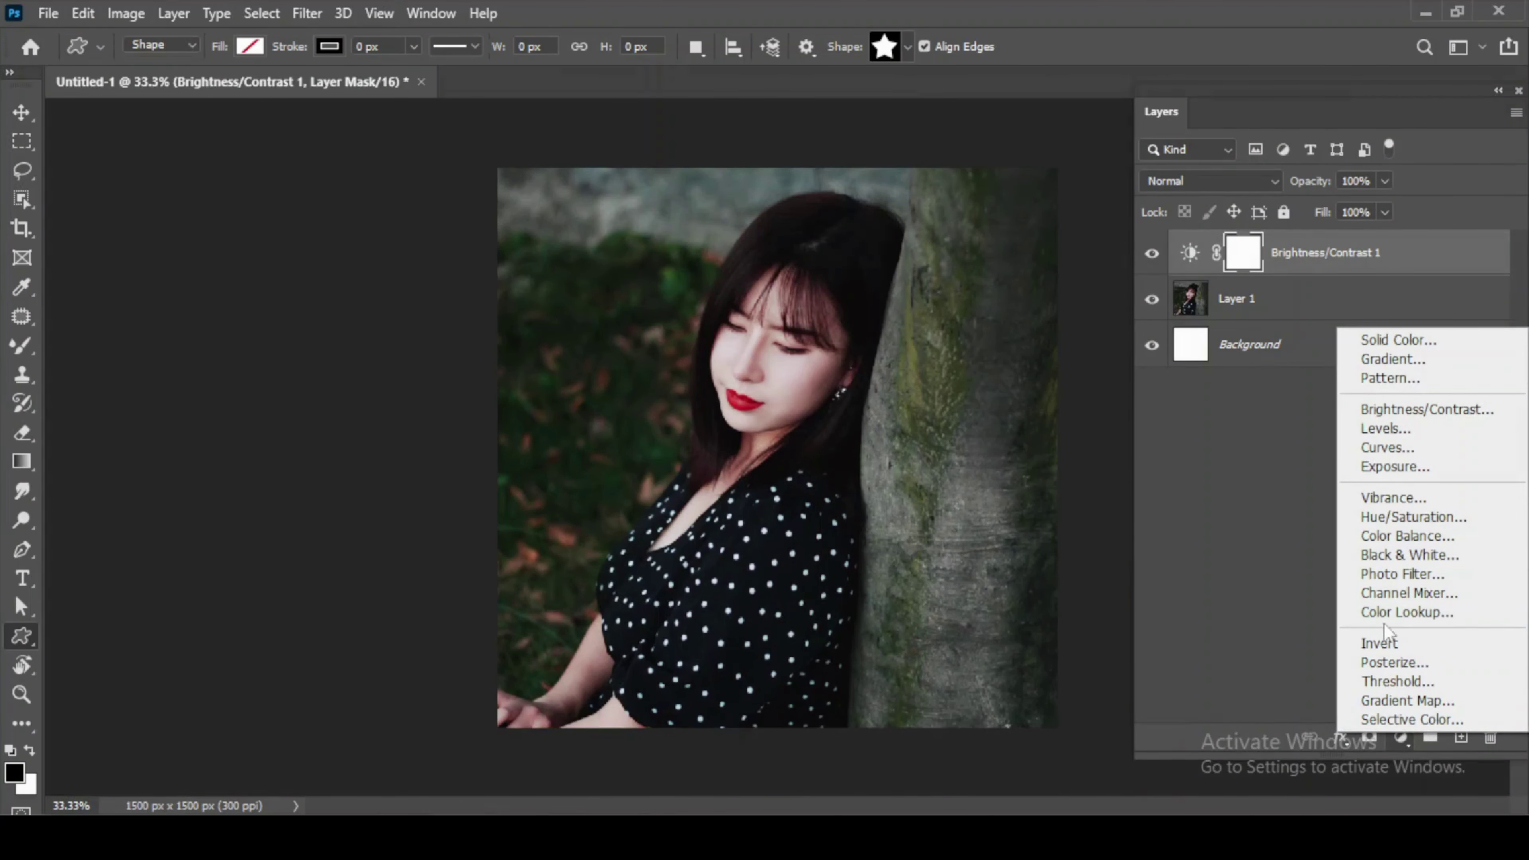
- Add a Photo Filter adjustment layer using Warming Filter (85) above Brightness/Contrast 1
click(1404, 577)
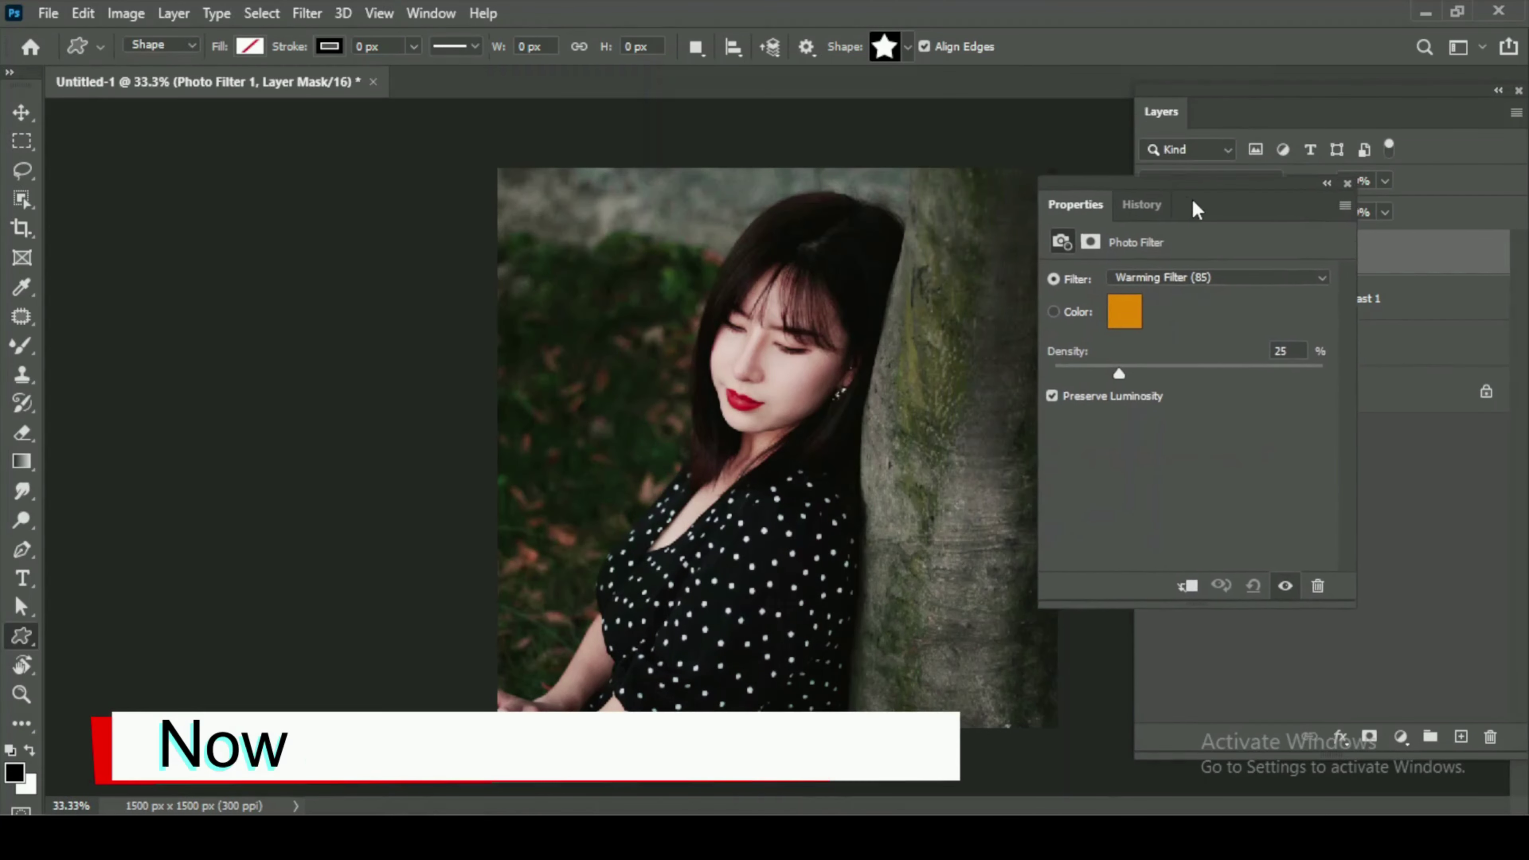
drag(1062, 140, 1188, 214)
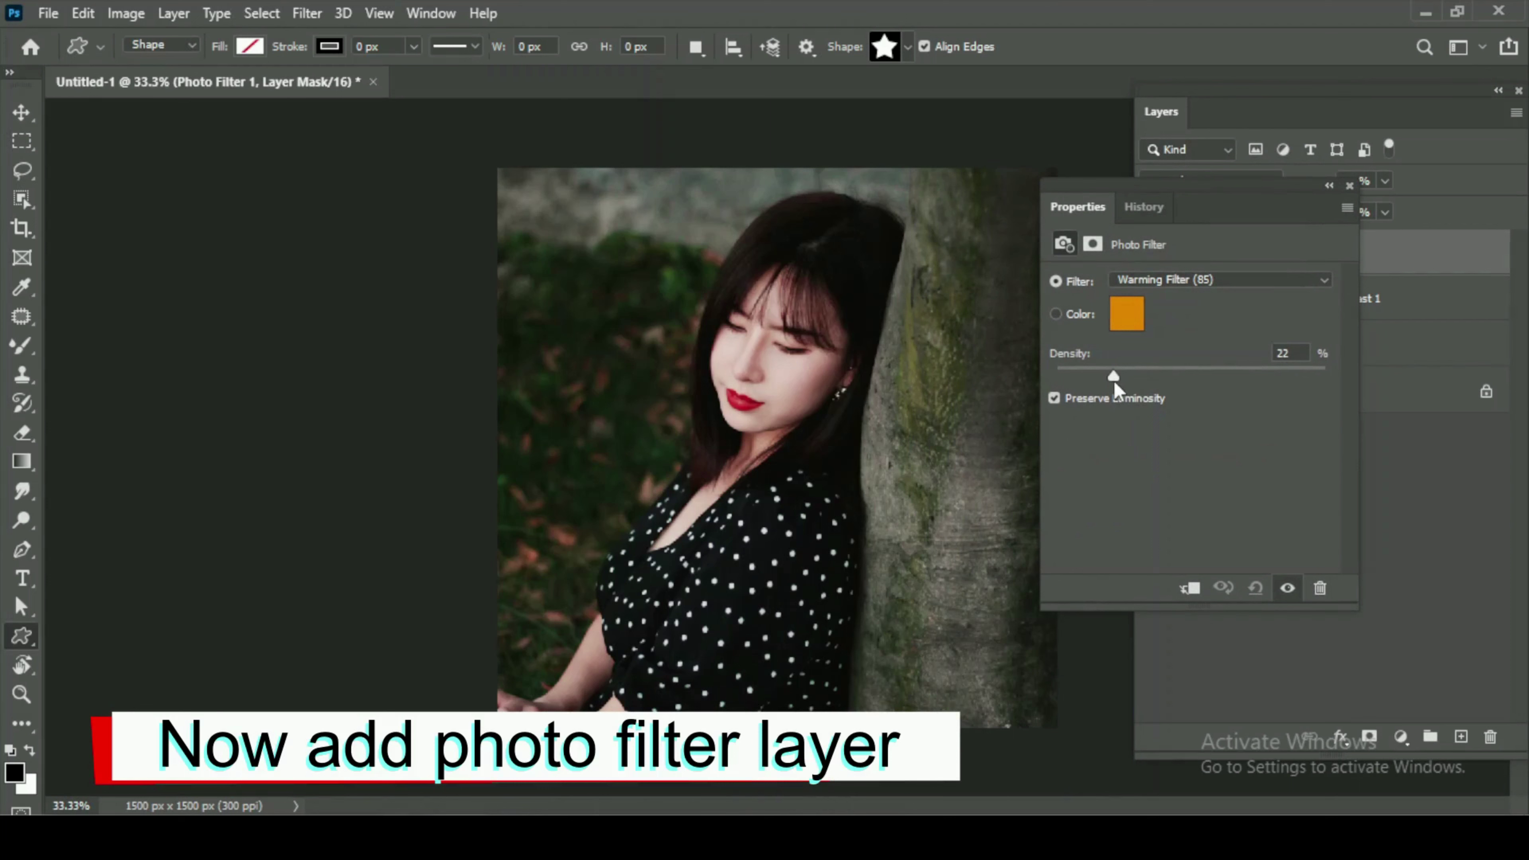
click(1385, 446)
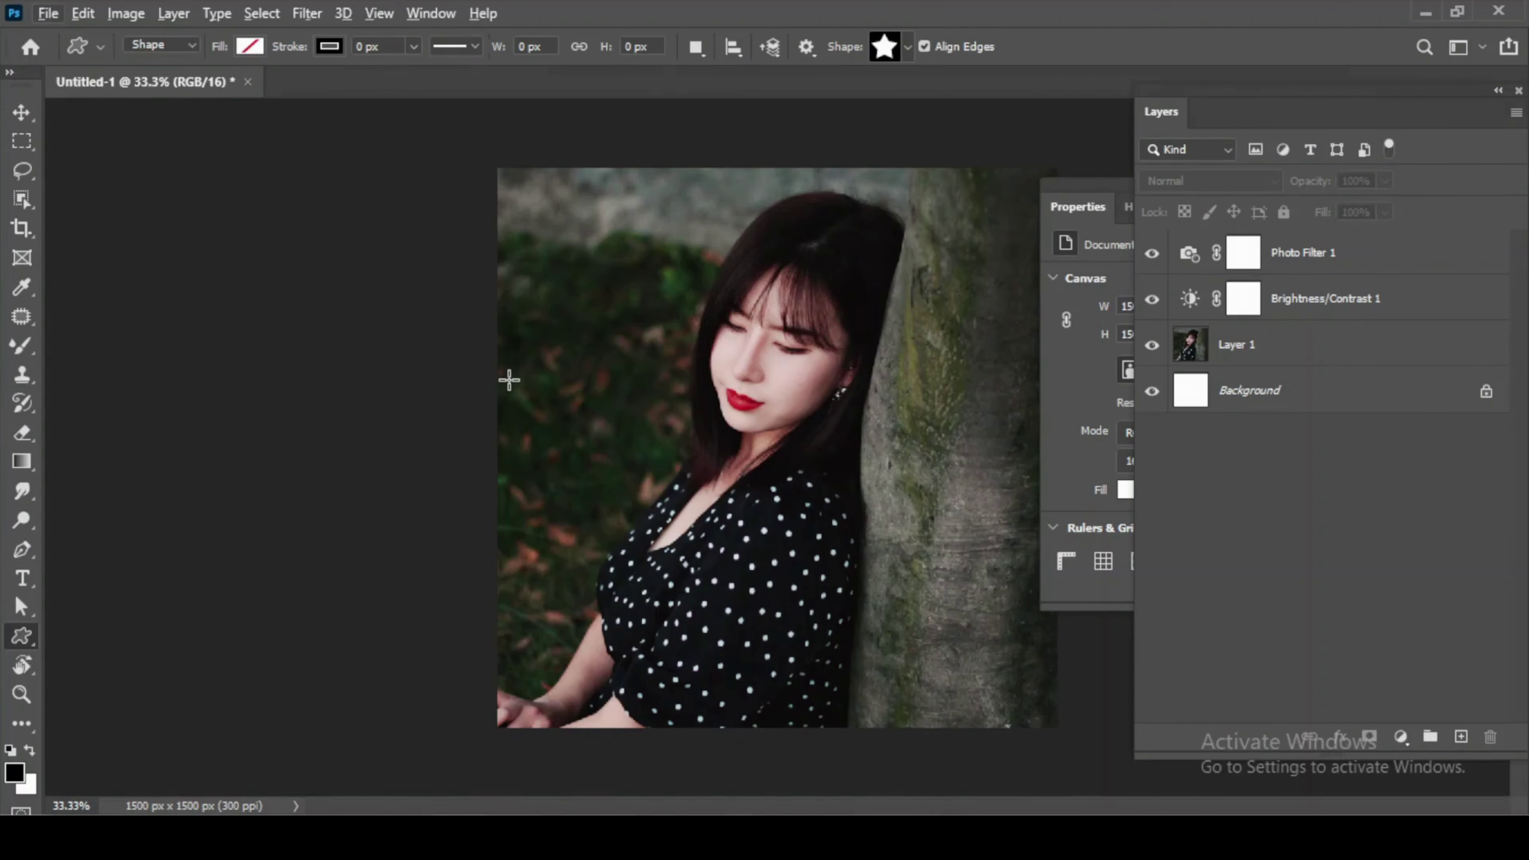
- Close the floating Properties panel, adjust zoom, and bring up the Type tool variants
key(ctrl+minus)
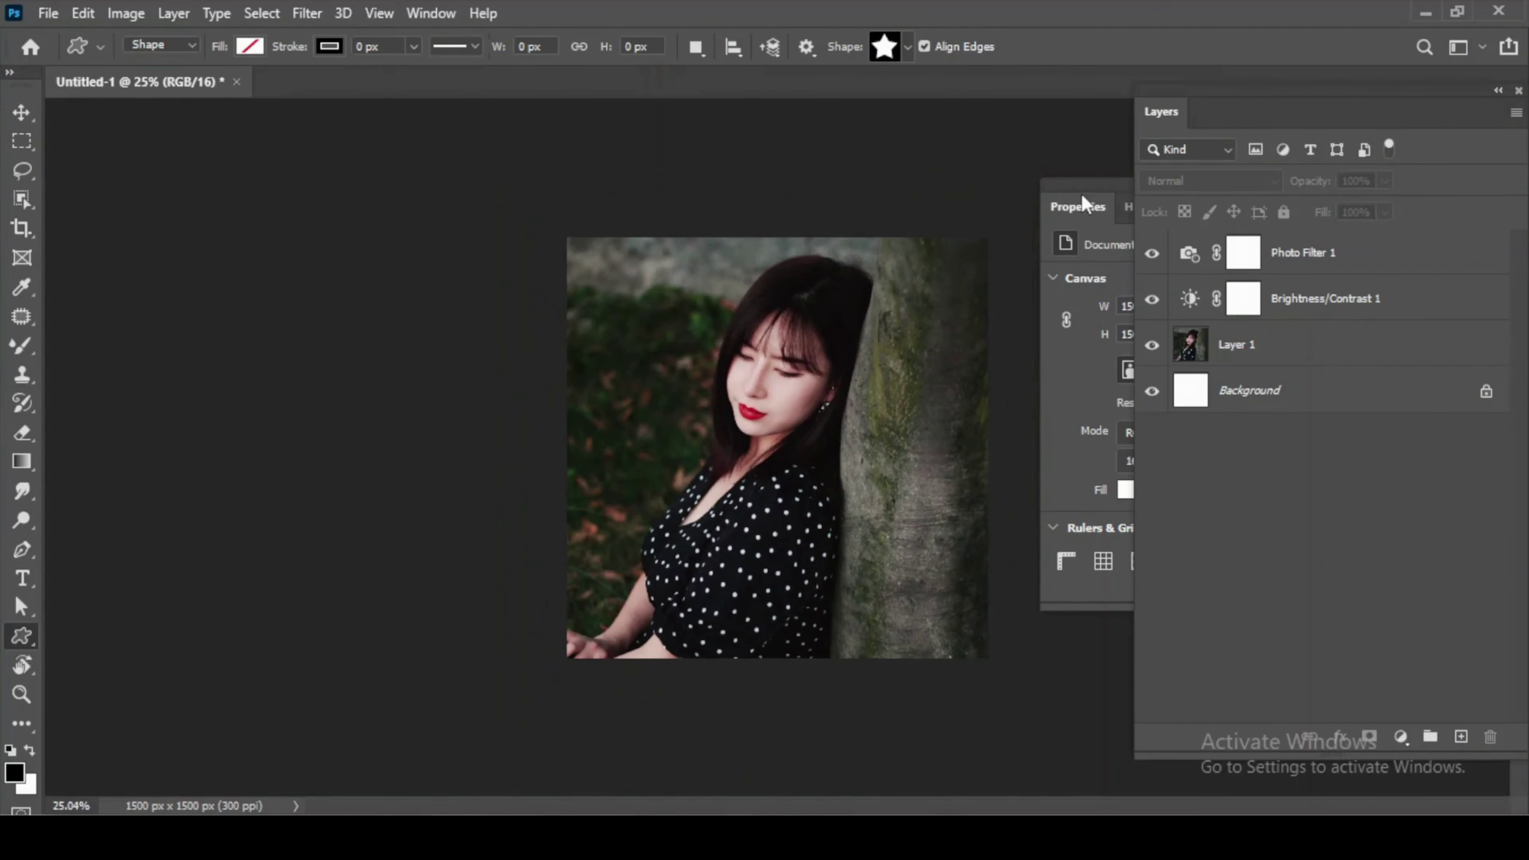
click(1090, 207)
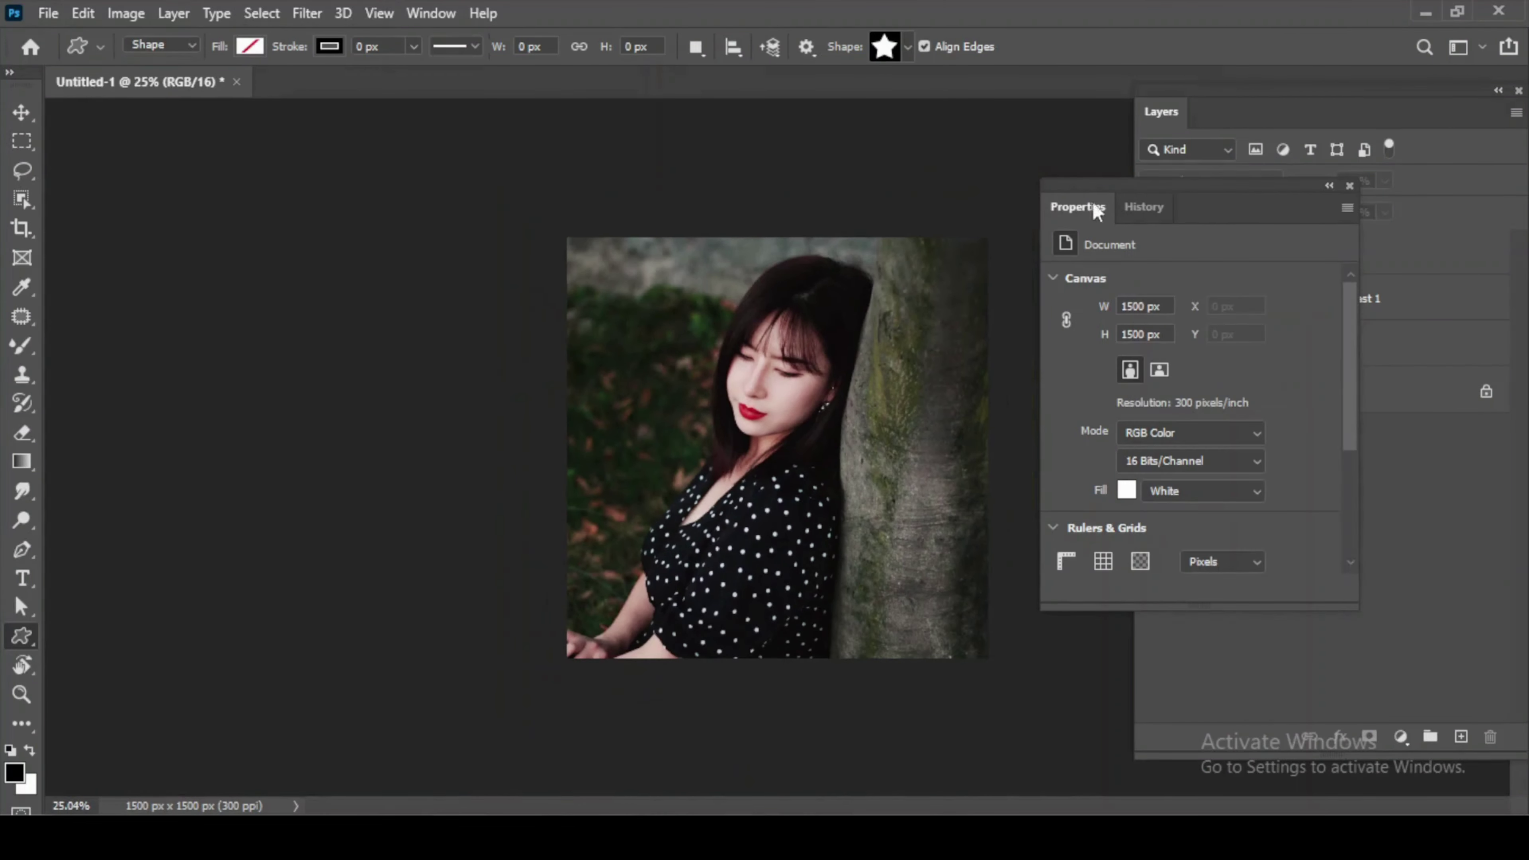
click(1349, 186)
key(ctrl+plus)
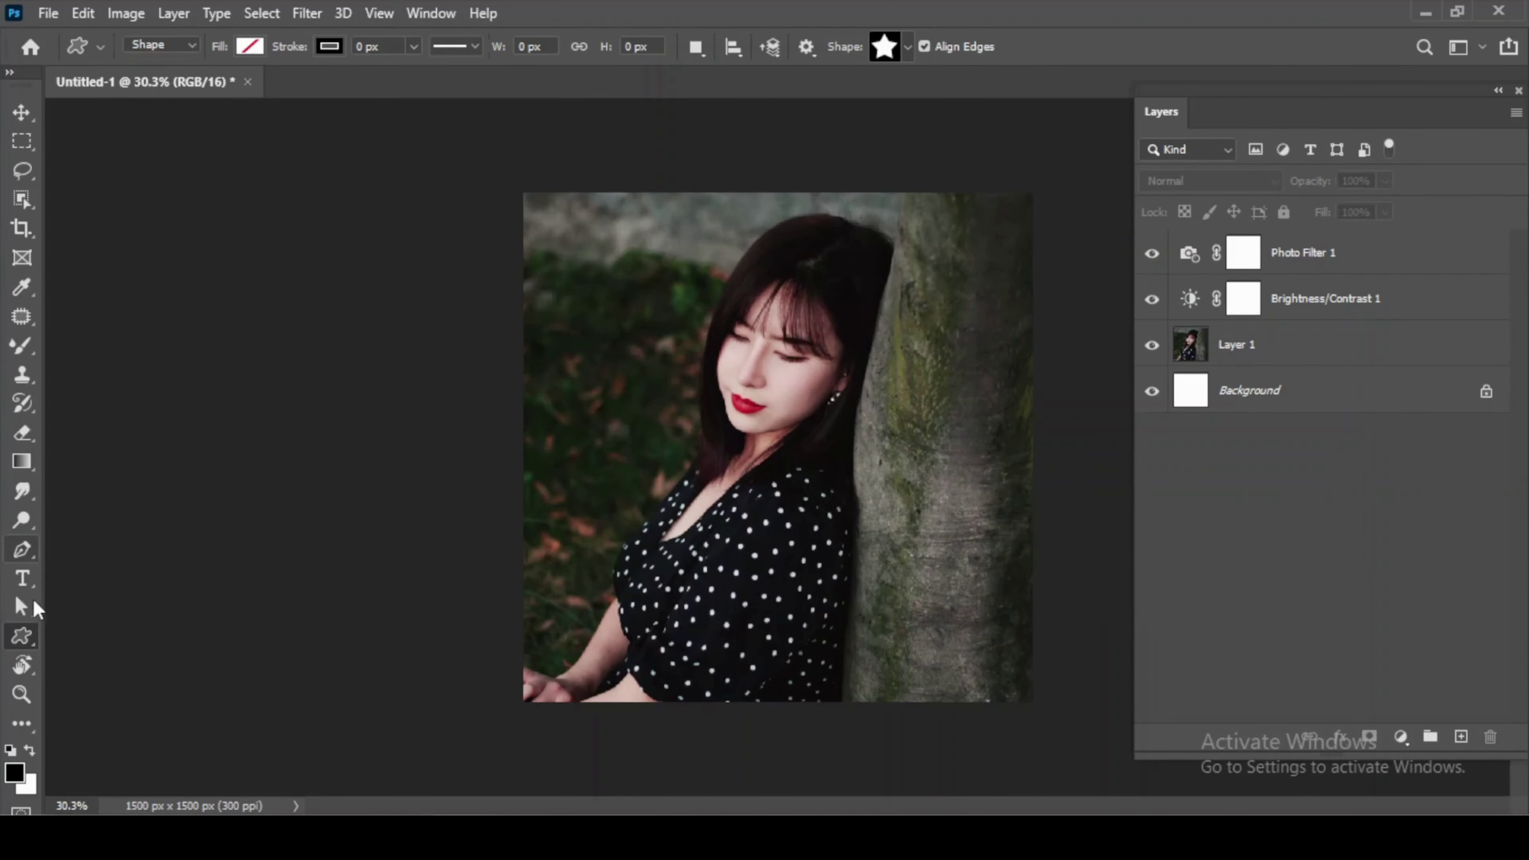
click(23, 579)
right_click(24, 587)
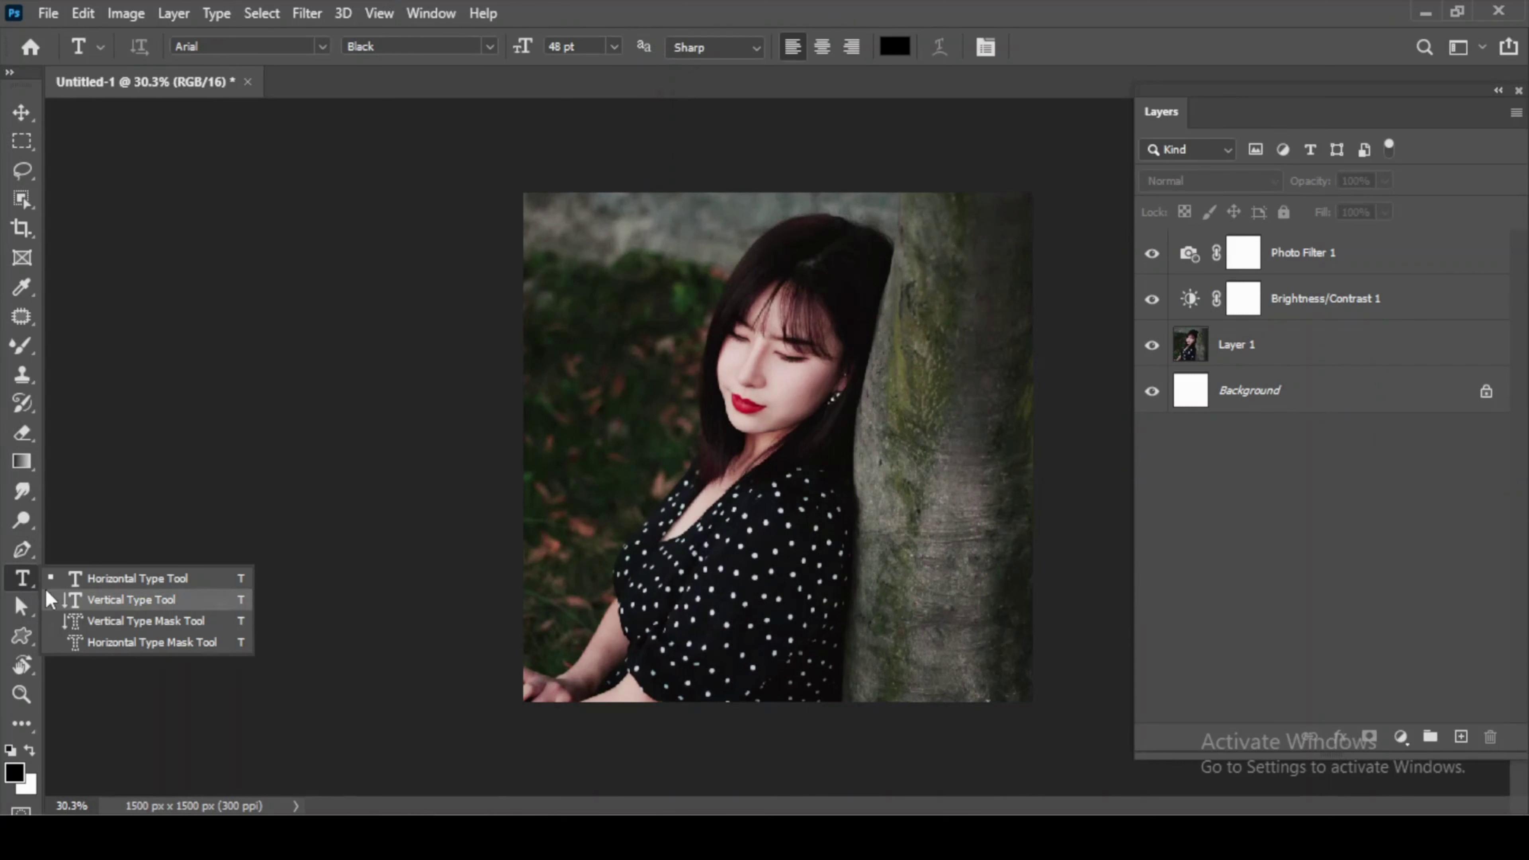
- Cancel an accidental Type Mask and start a Horizontal Type layer near the photo's top
click(106, 646)
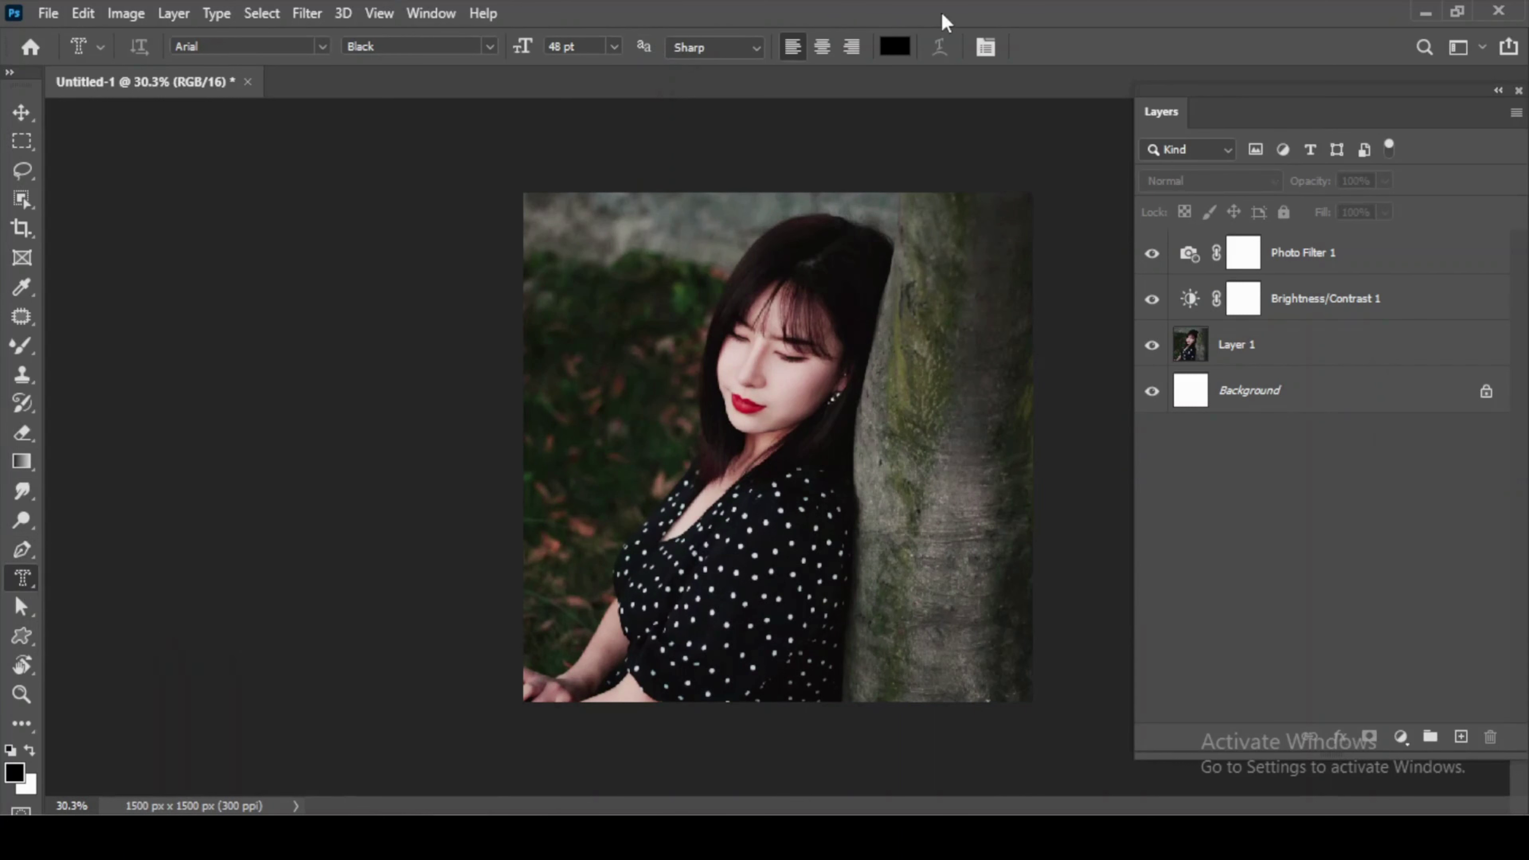
drag(571, 283, 623, 298)
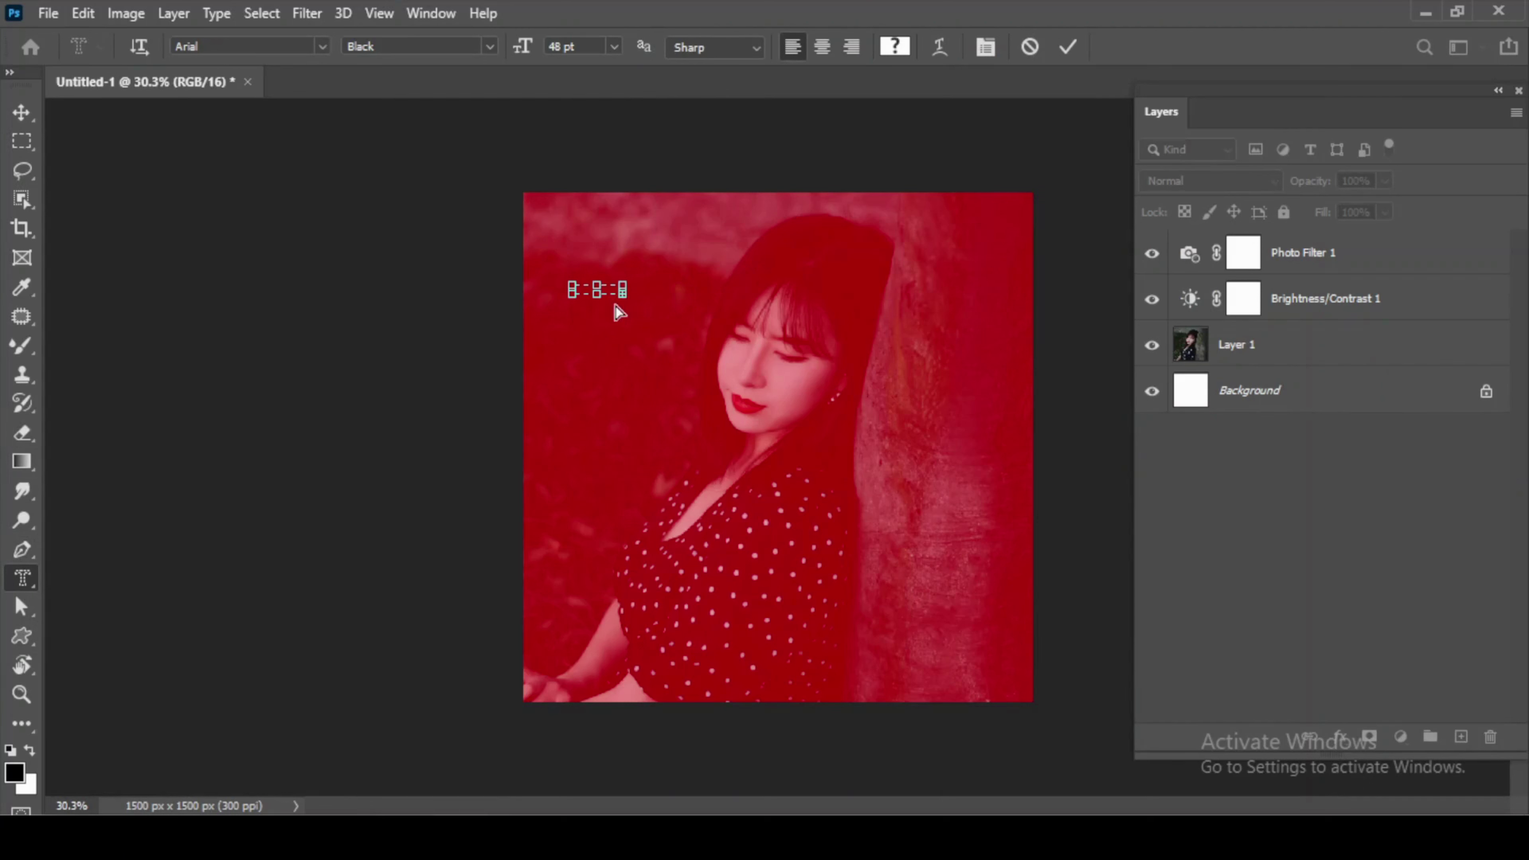
key(Escape)
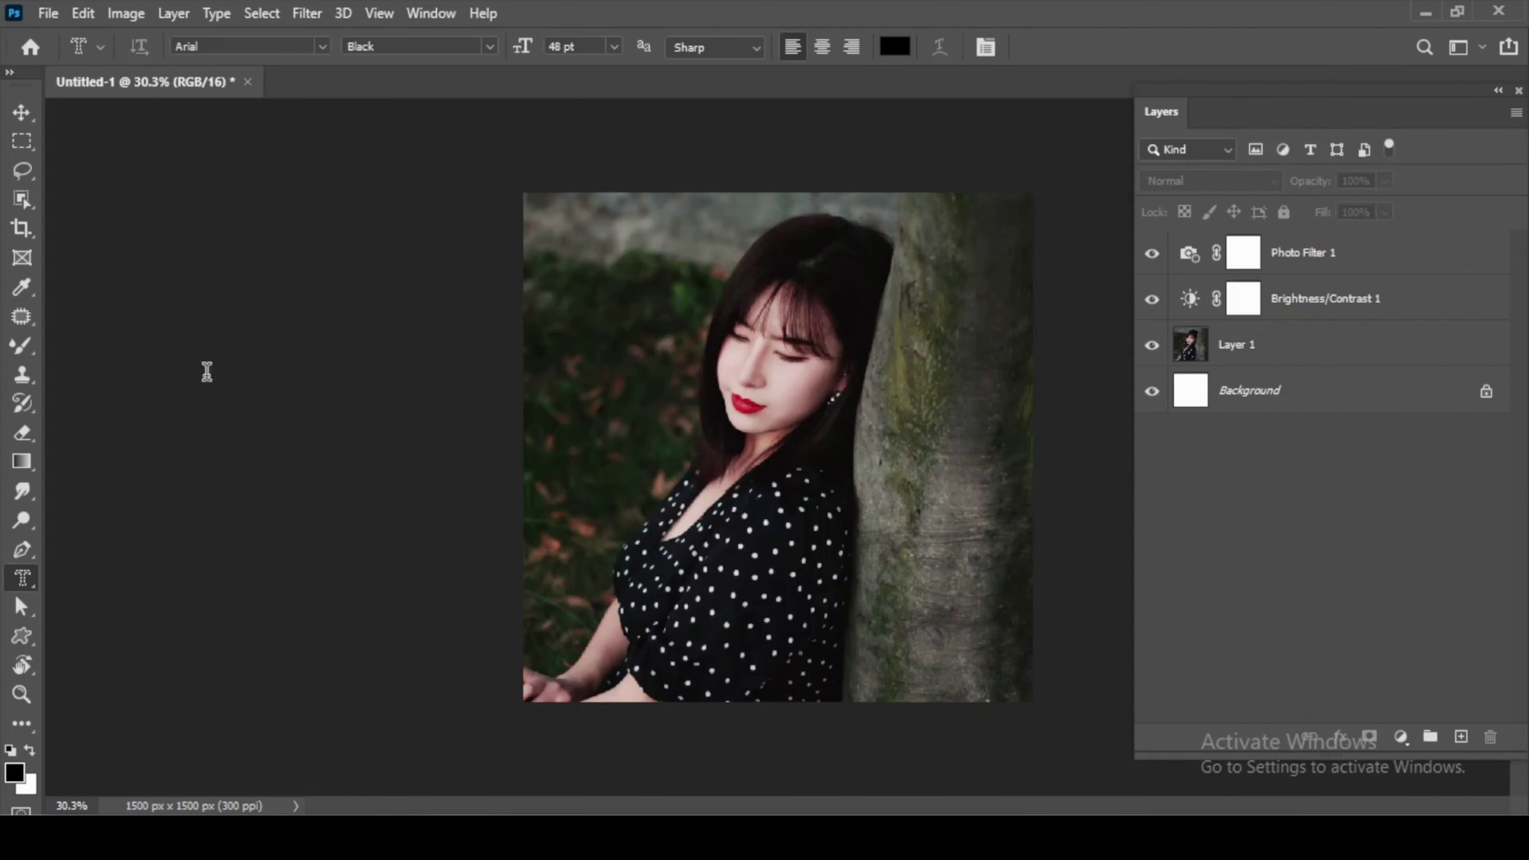
right_click(22, 568)
click(74, 580)
click(588, 300)
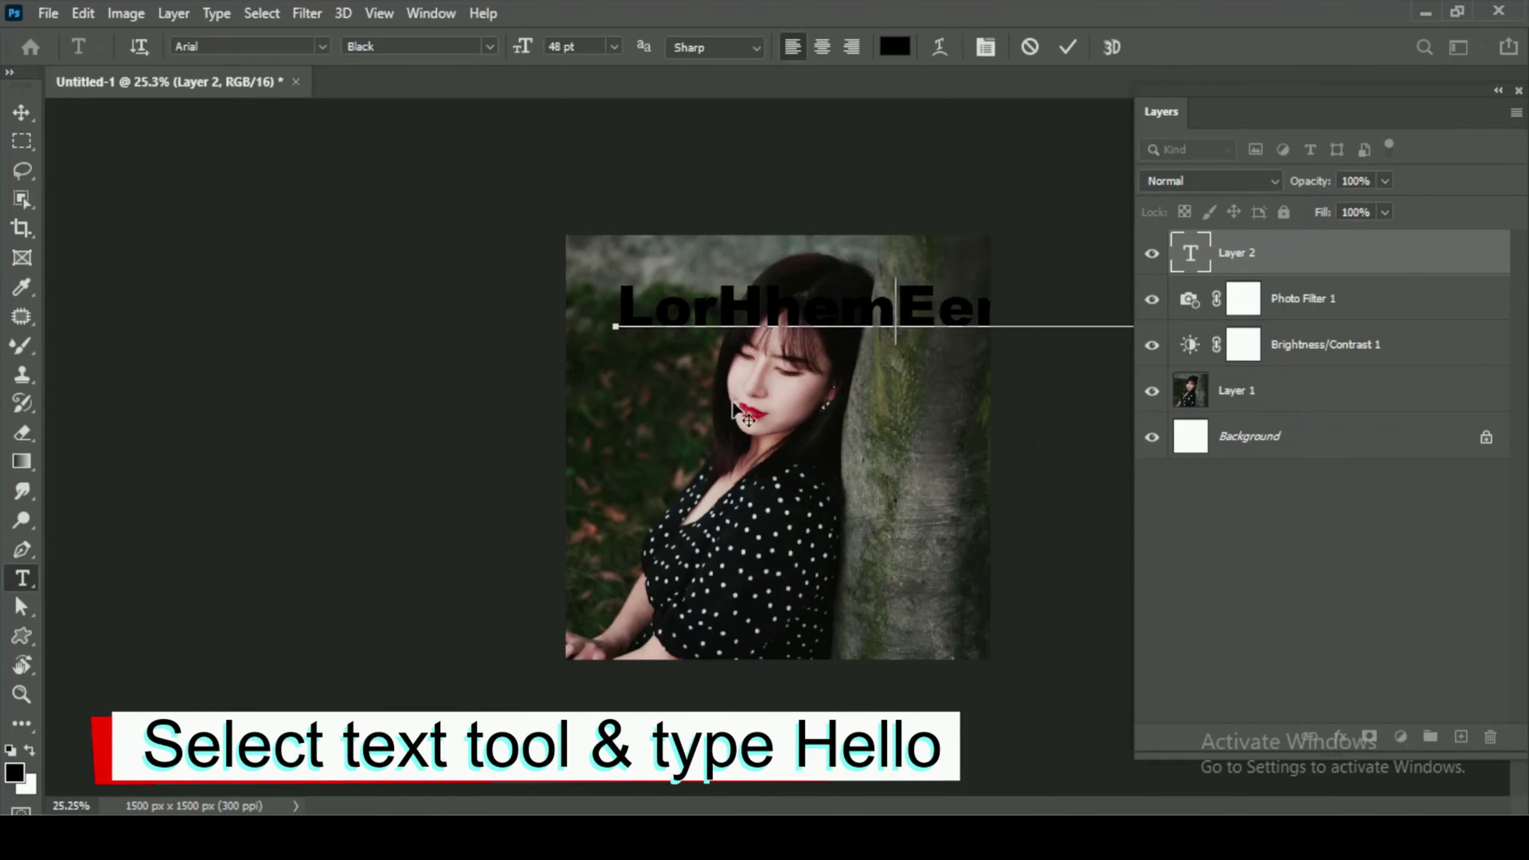
- Replace the placeholder text with HELLO and commit the text layer
mouse_move(624, 301)
mouse_down()
mouse_move(826, 301)
mouse_move(1263, 232)
mouse_up()
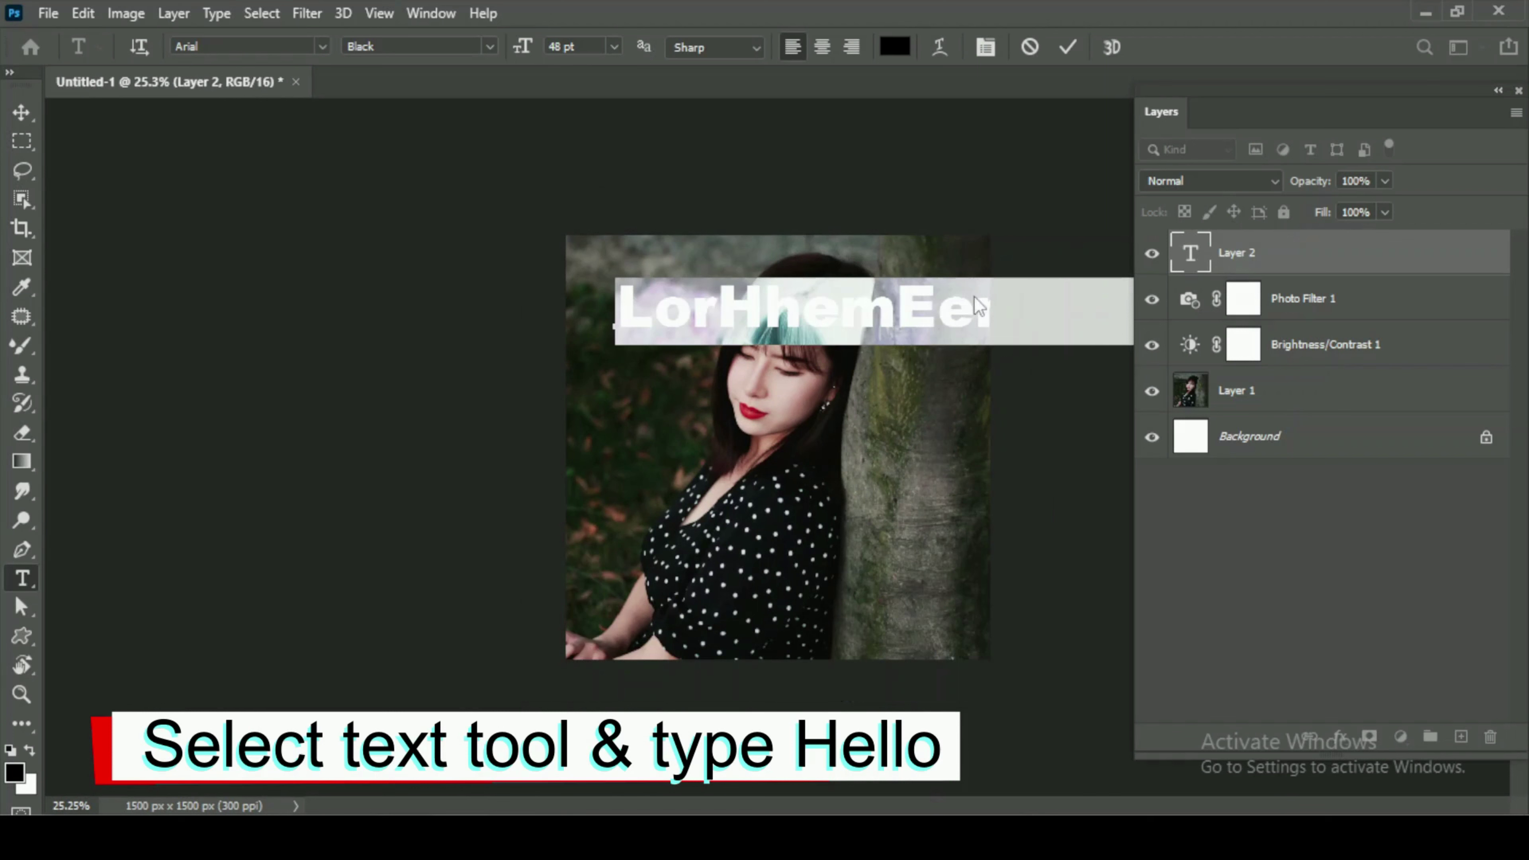
text(h)
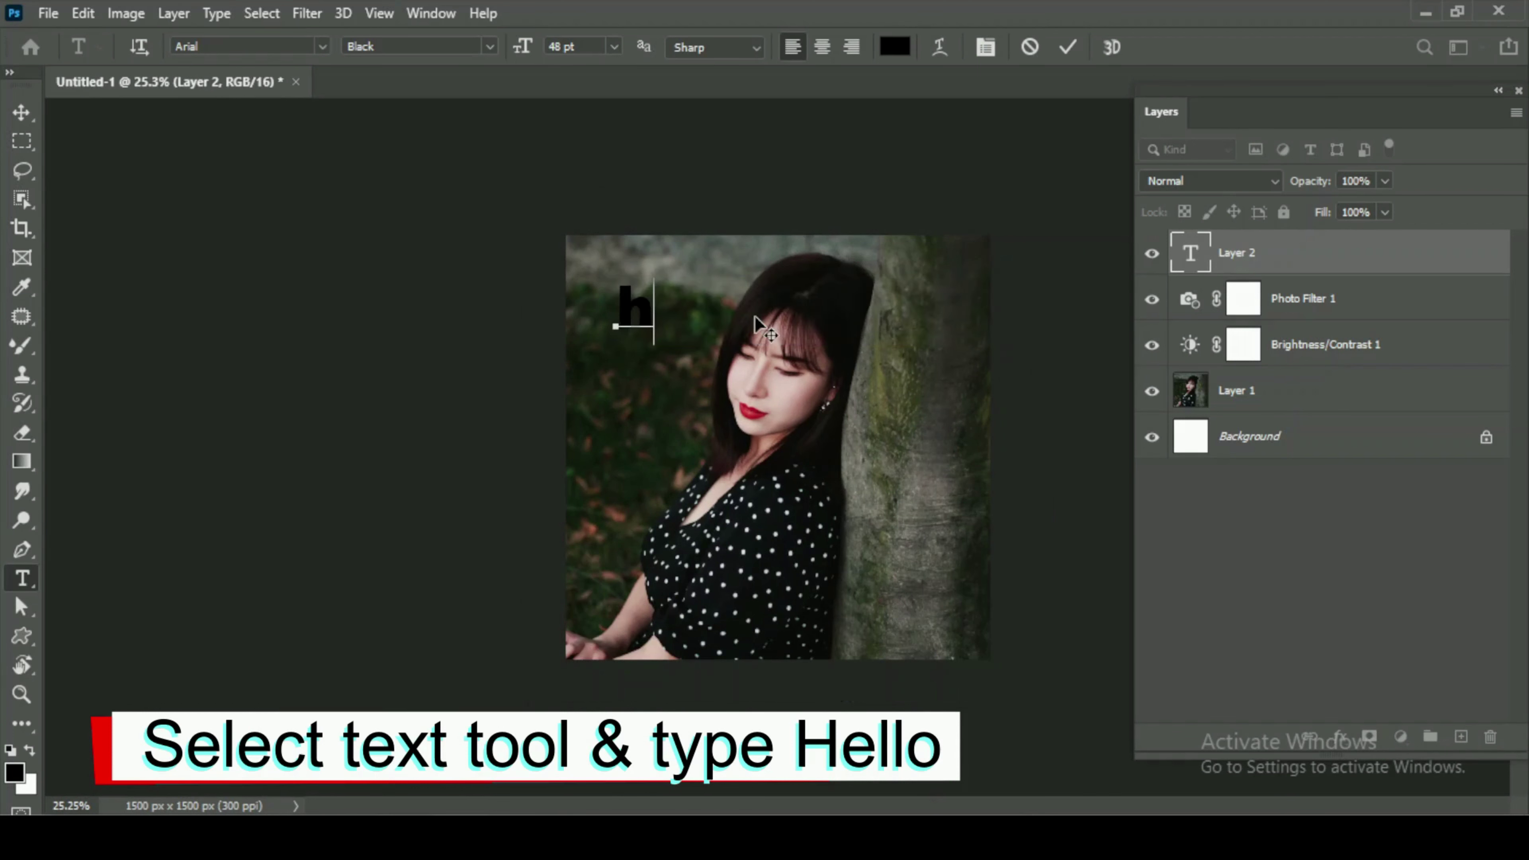
key(BackSpace)
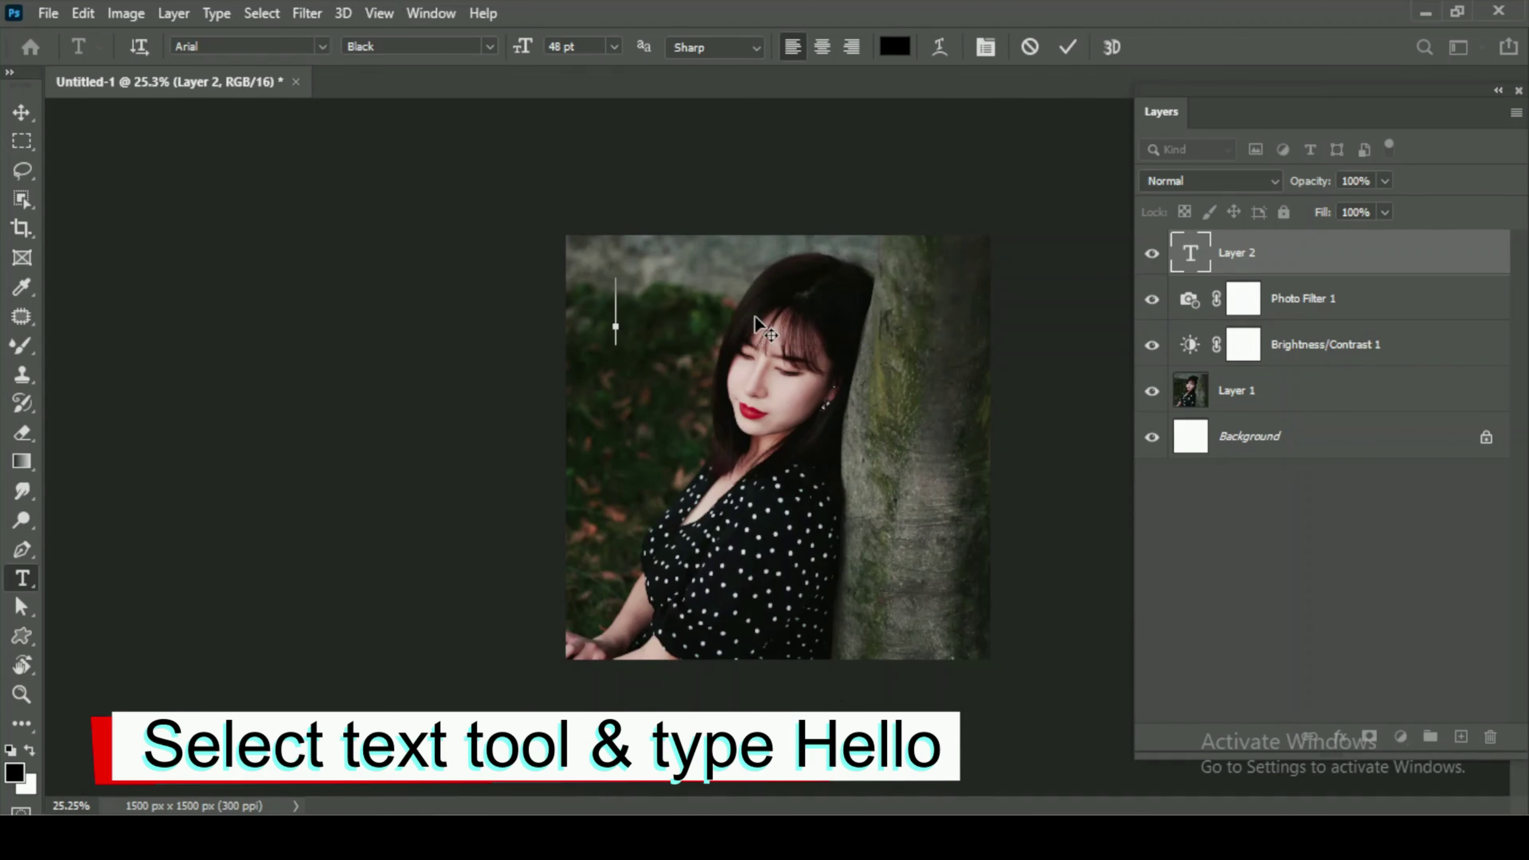
text(HELL)
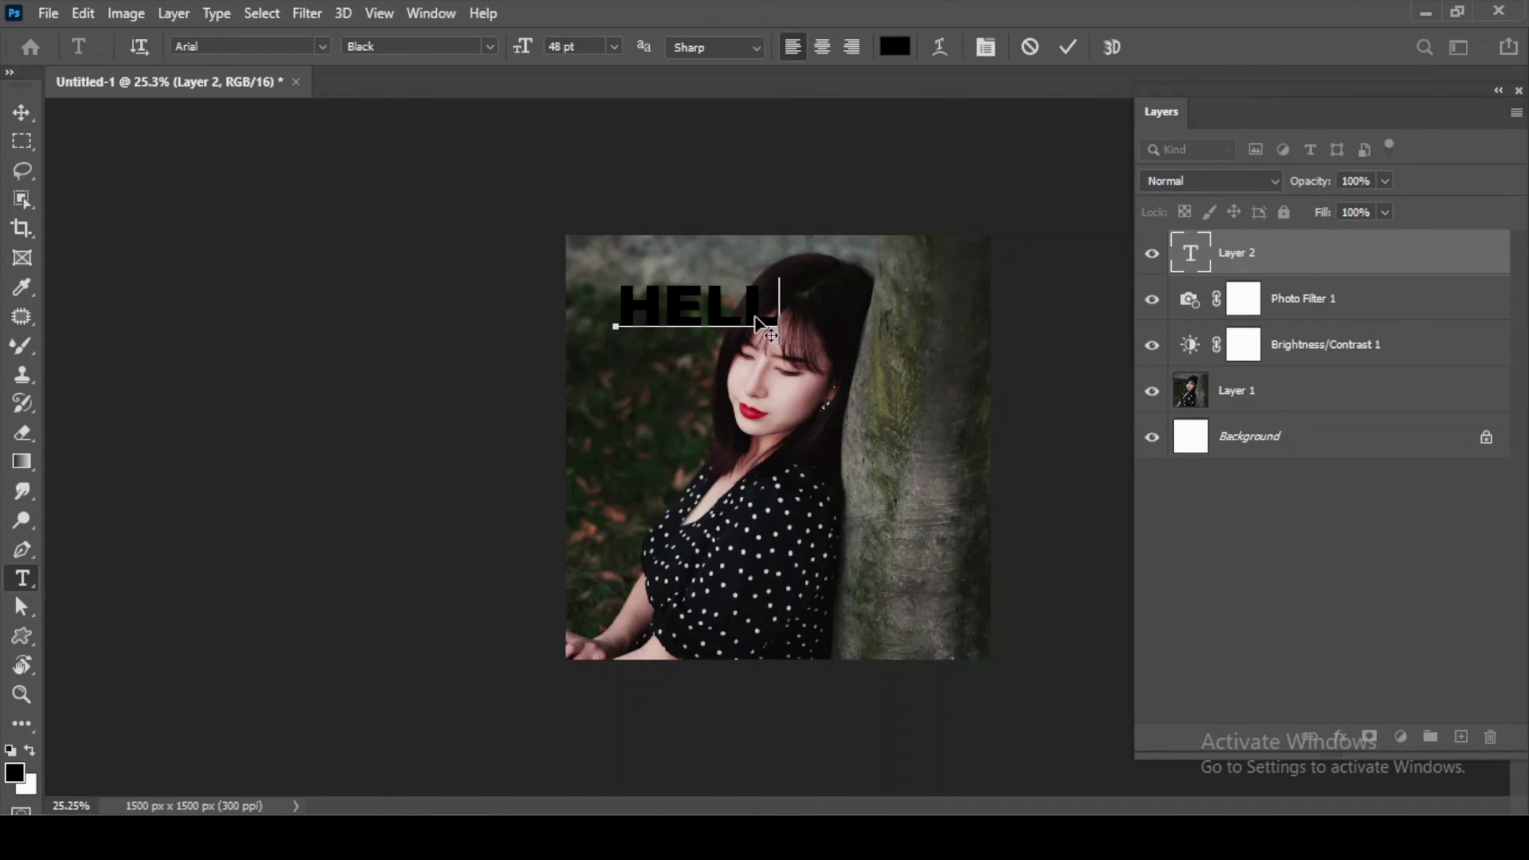
text(O)
click(757, 326)
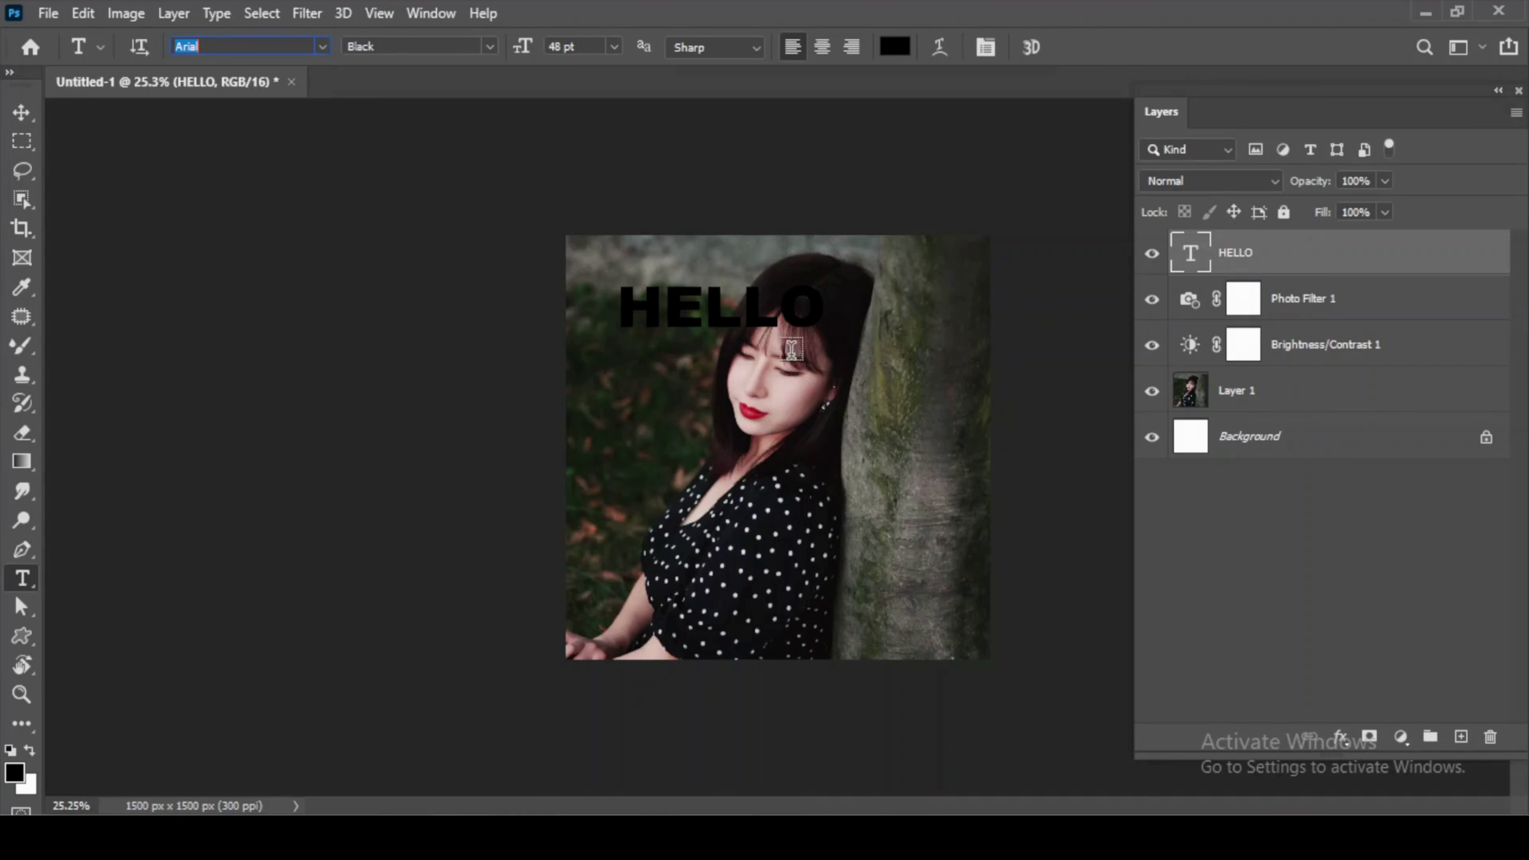
click(21, 111)
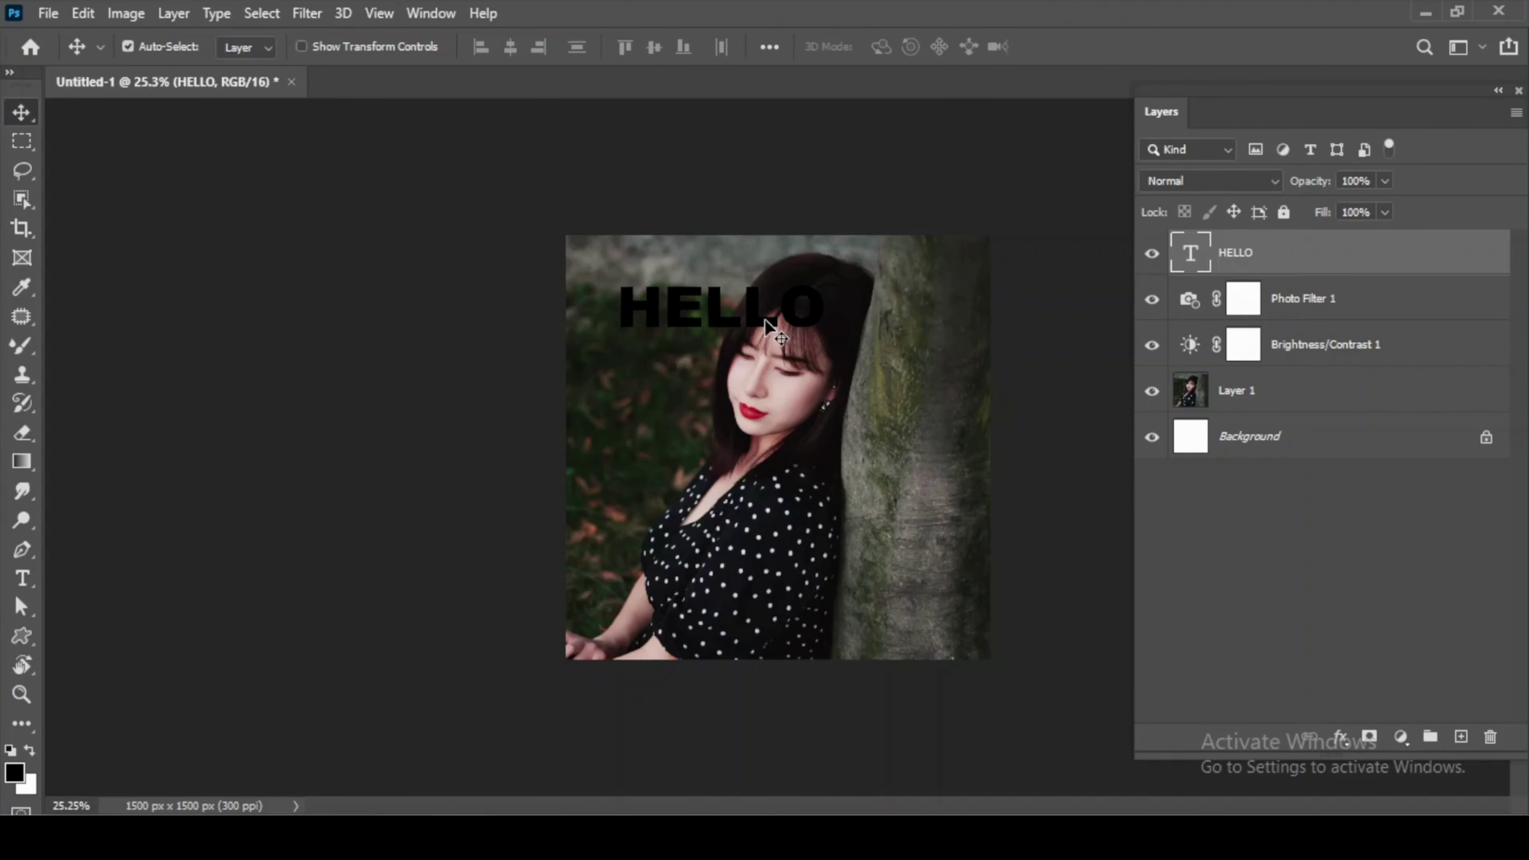
- Move HELLO to the lower right over the dress and scale it to about 133%
mouse_move(762, 327)
mouse_down()
mouse_move(818, 542)
mouse_move(932, 492)
mouse_move(867, 608)
mouse_up()
key(ctrl+t)
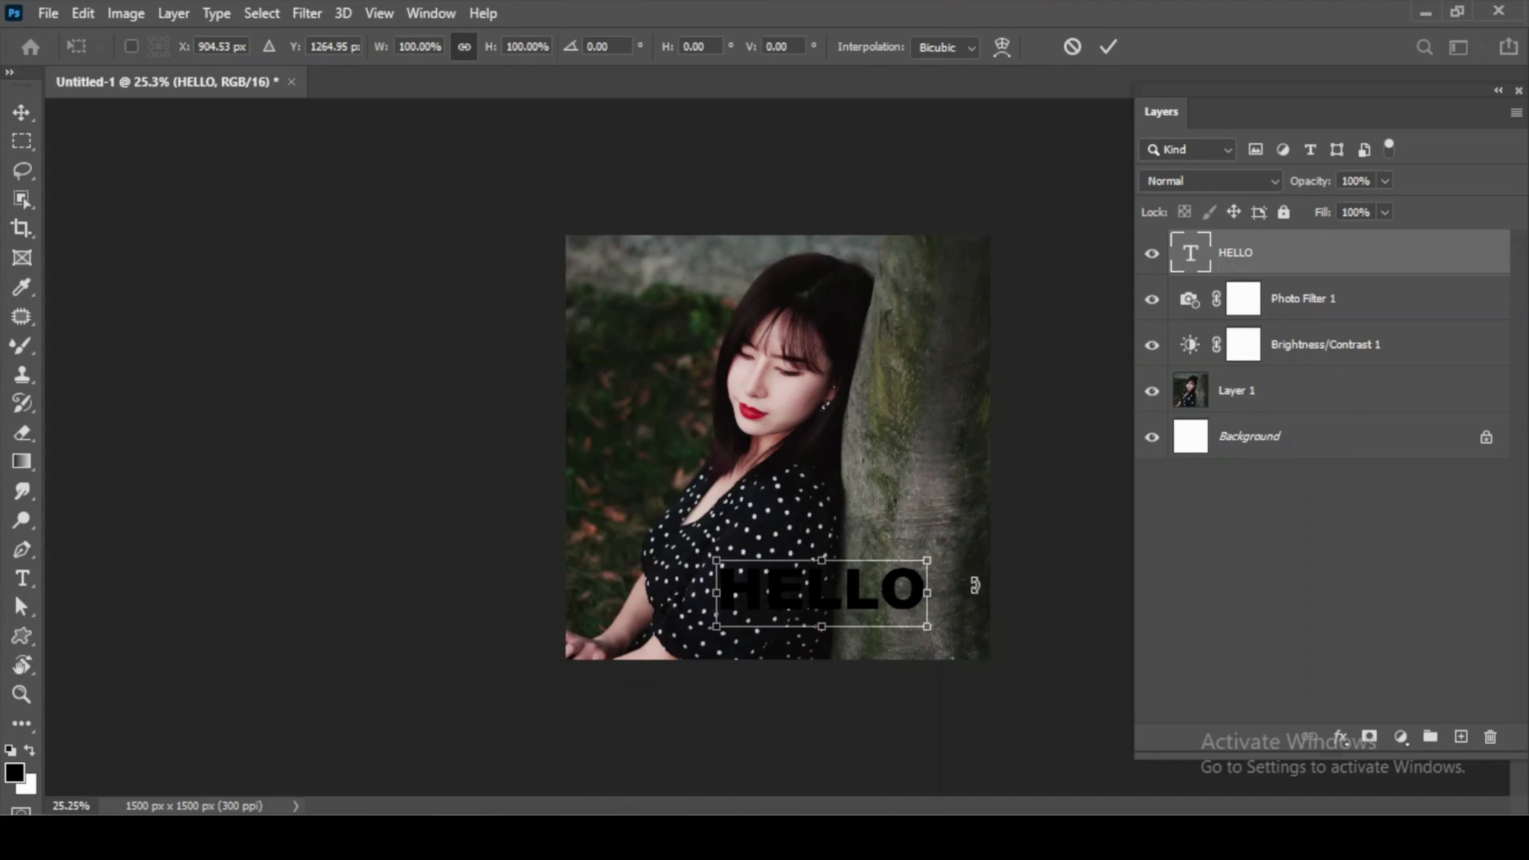
drag(926, 559, 929, 564)
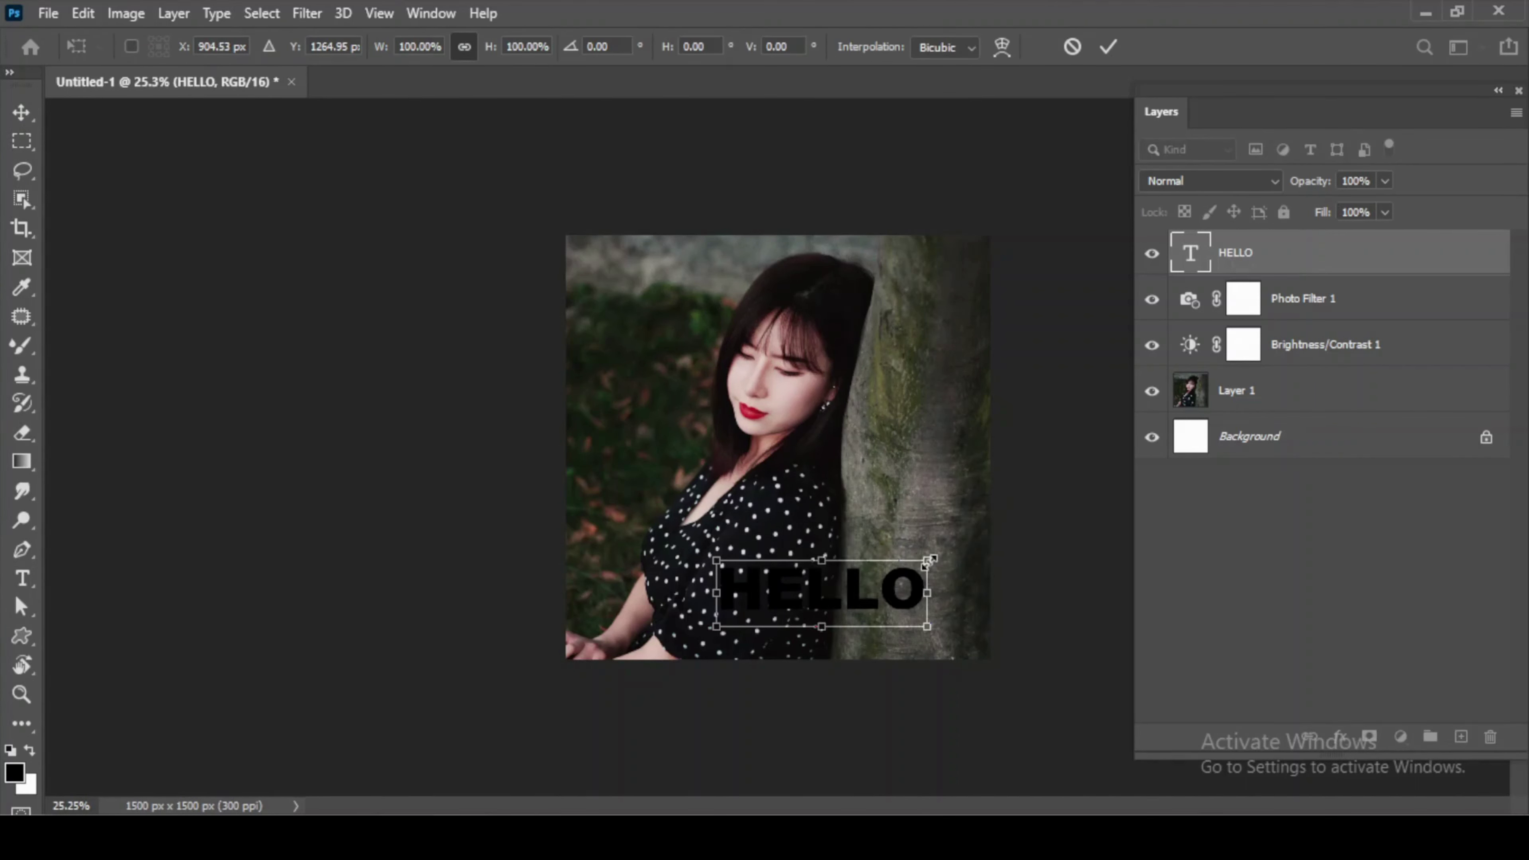
mouse_move(927, 563)
mouse_down()
mouse_move(973, 518)
mouse_move(940, 566)
mouse_up()
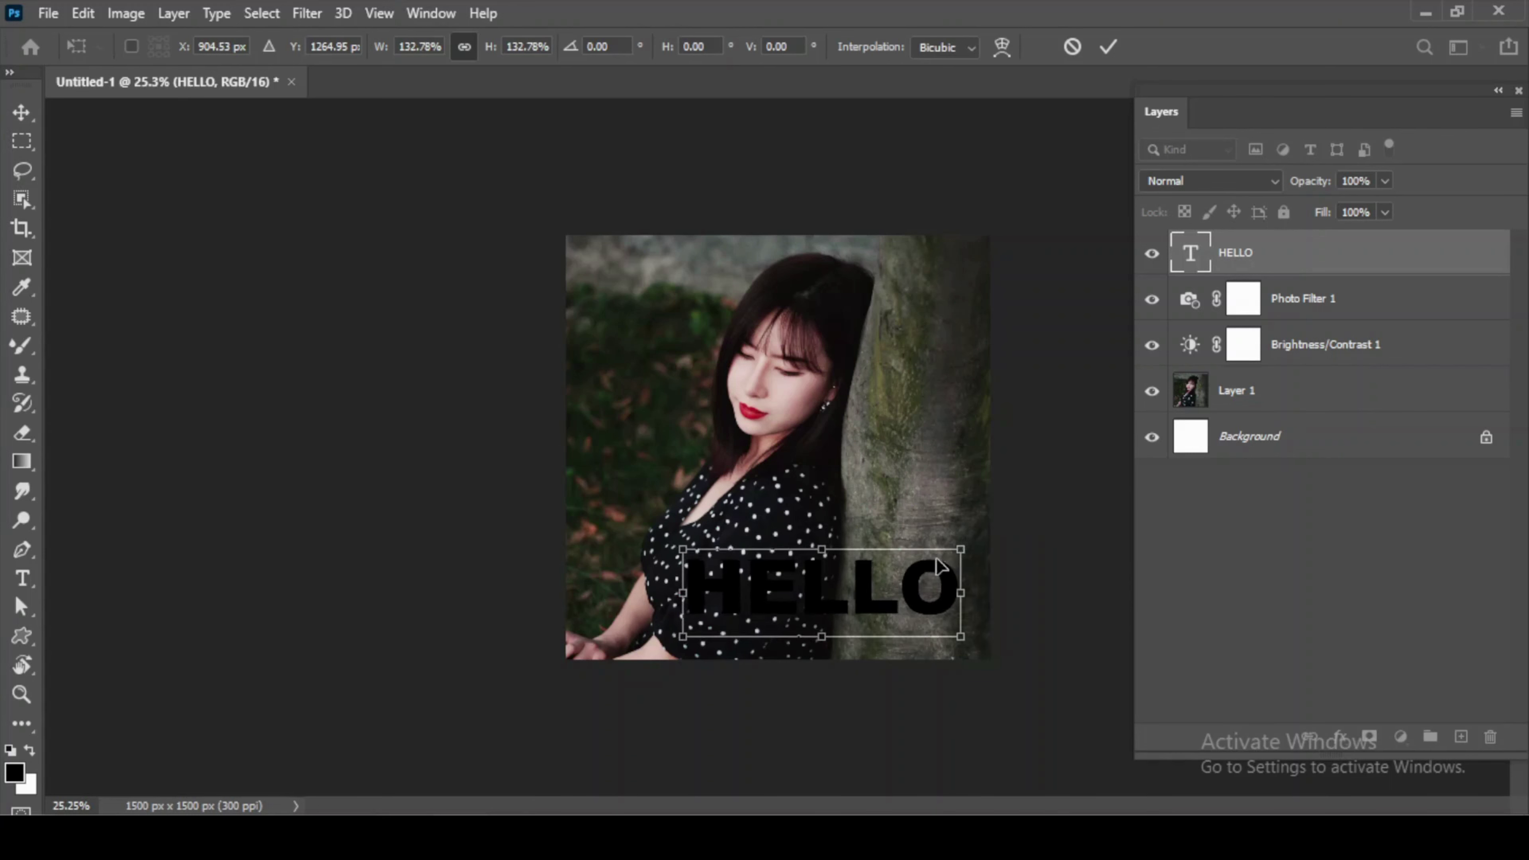
drag(853, 595, 856, 575)
key(Return)
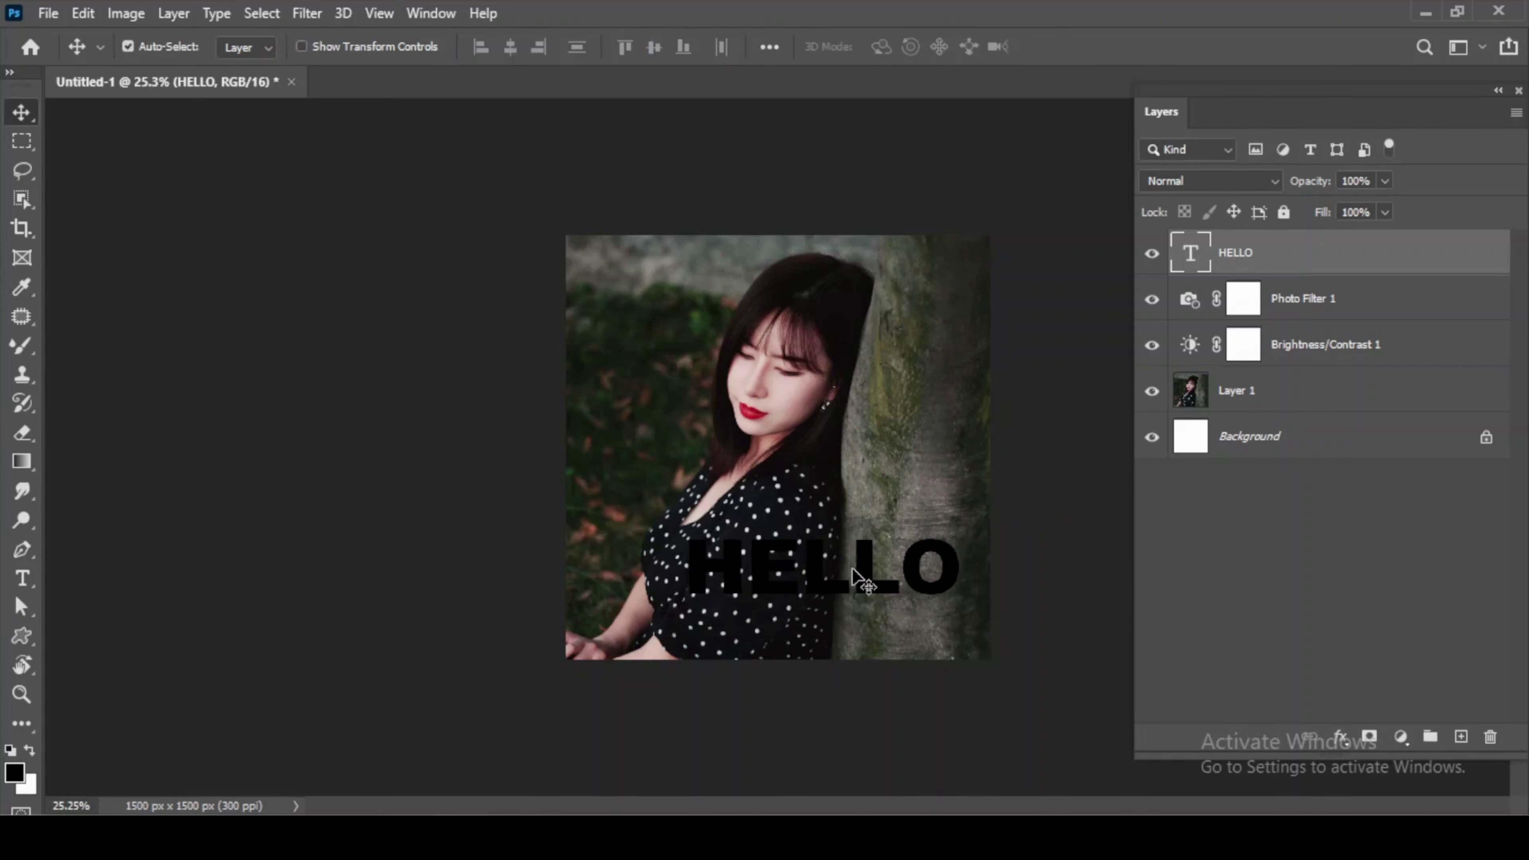
key(t)
click(1389, 148)
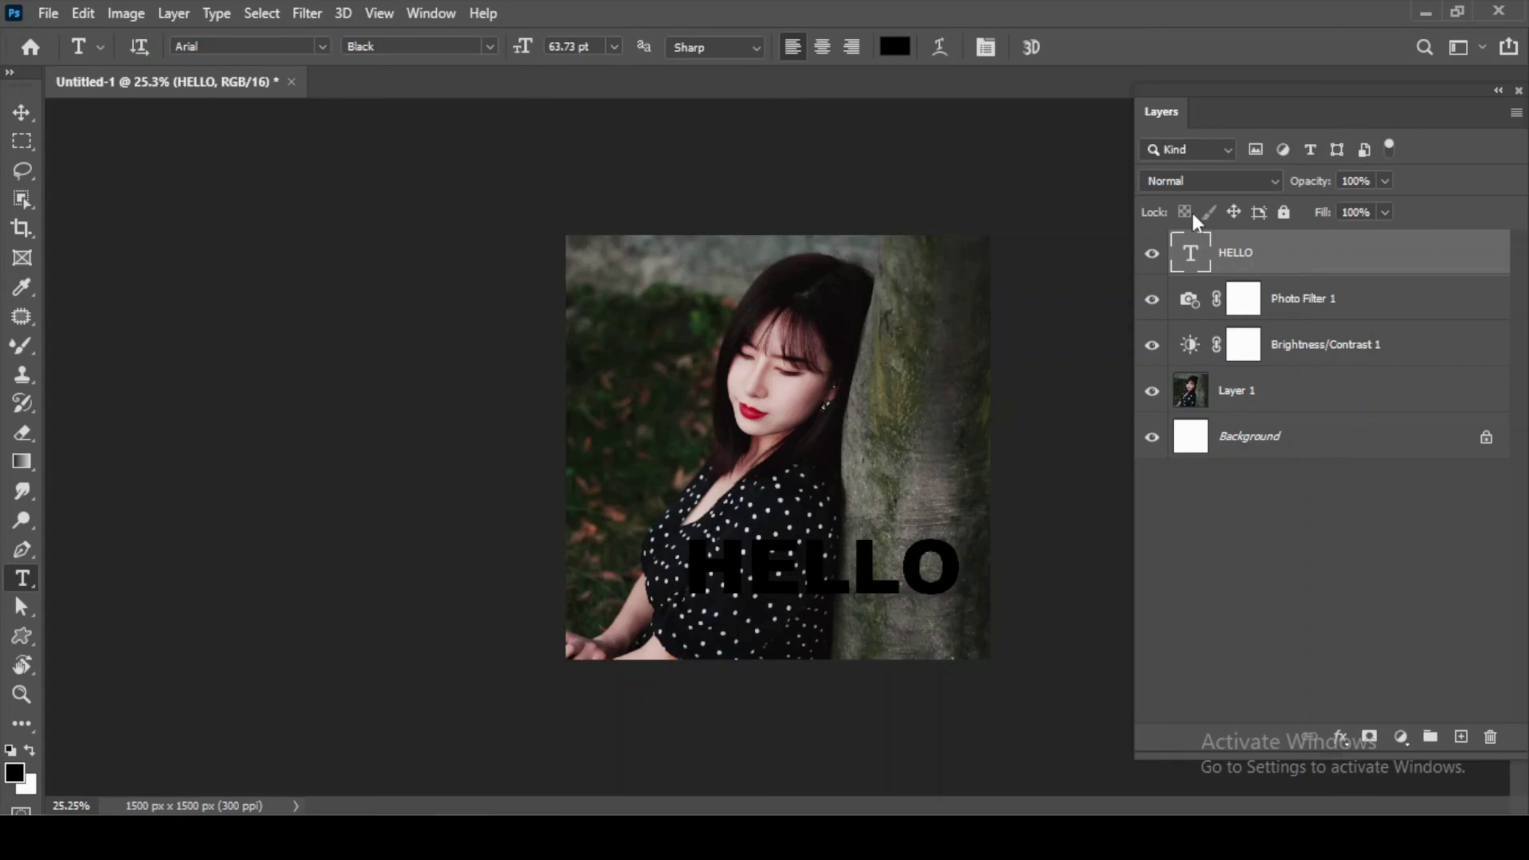
- Change the HELLO text colour to white (#ffffff)
click(898, 48)
text(ffffff)
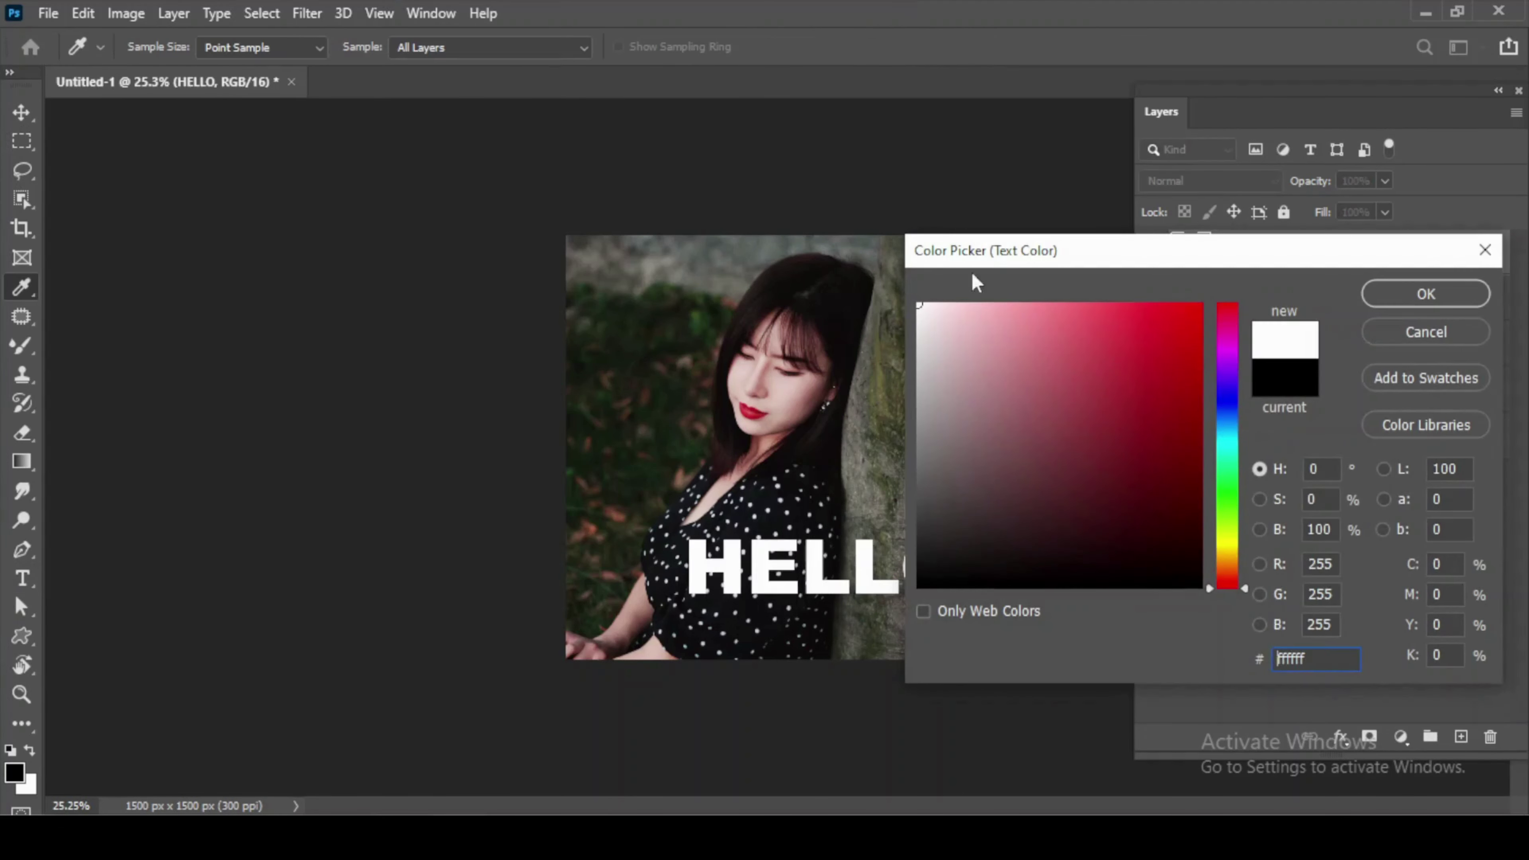
click(1426, 295)
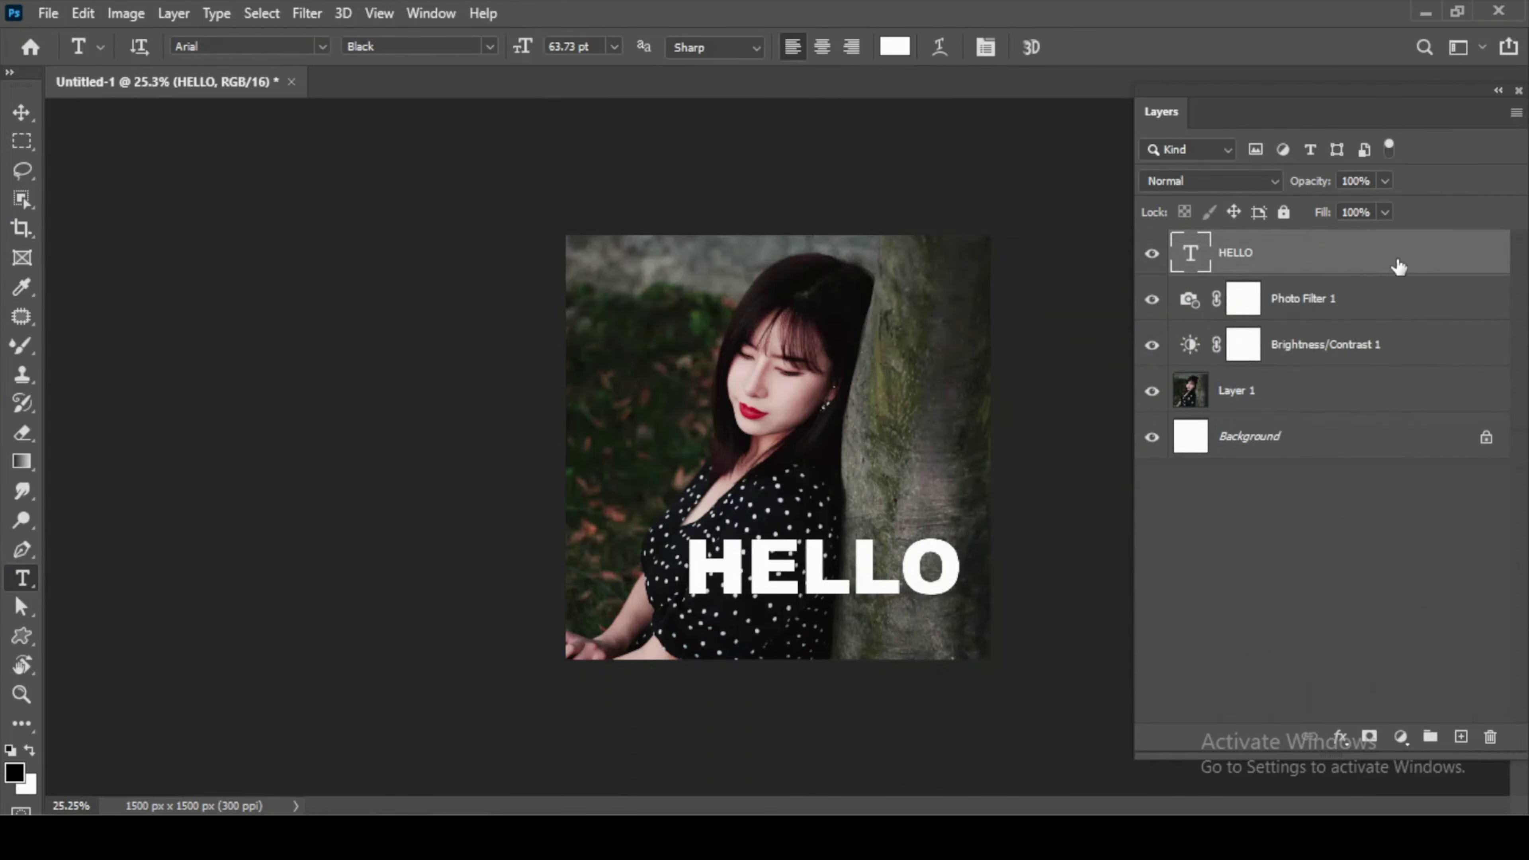
- Open the HELLO layer's style settings and add a 9 px stroke
double_click(1365, 266)
drag(914, 223, 1201, 223)
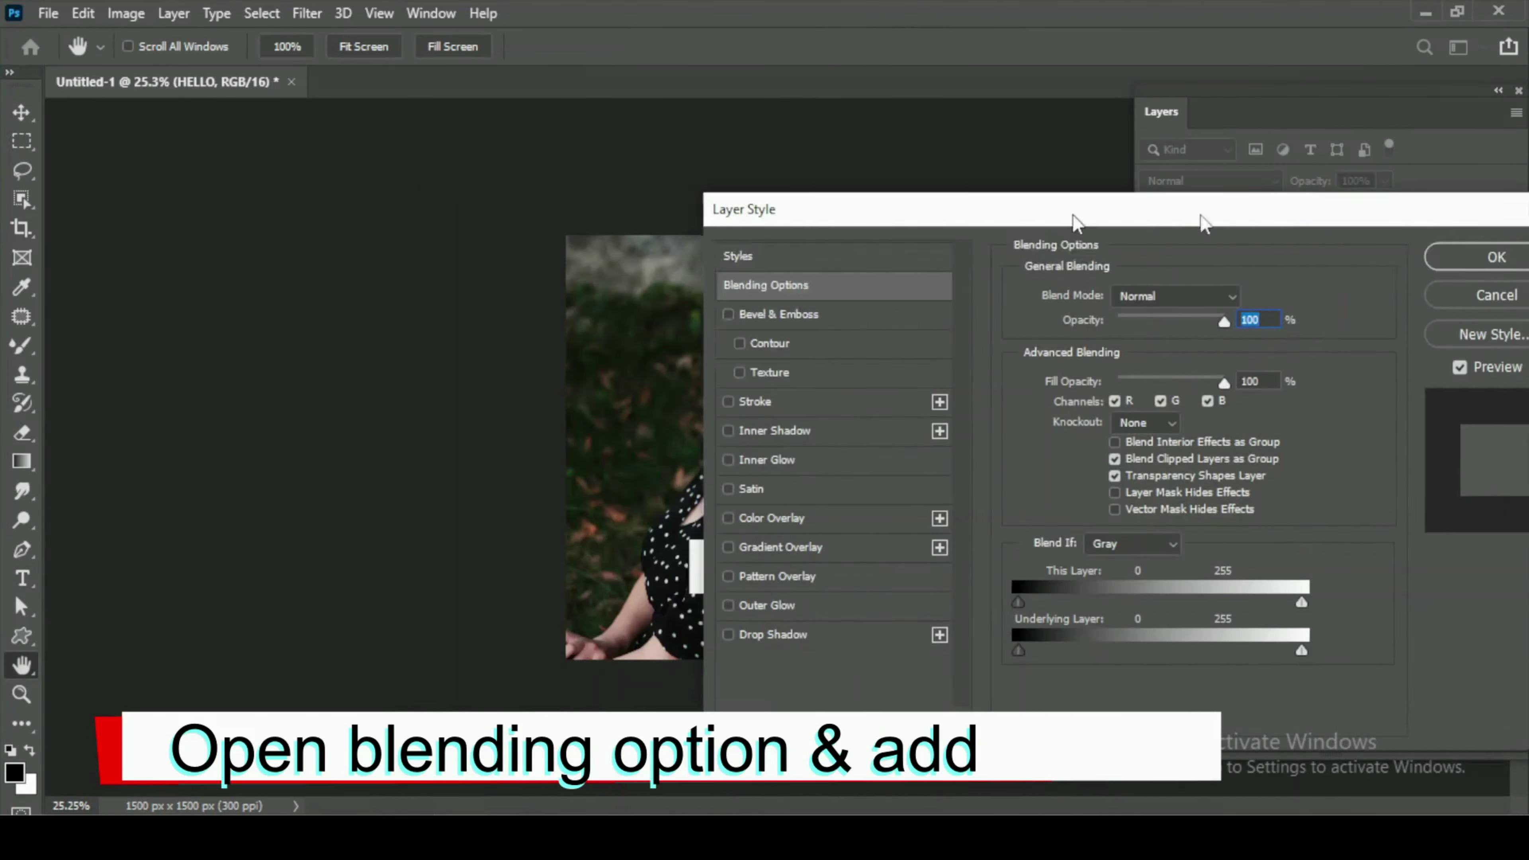
drag(1075, 223, 1195, 145)
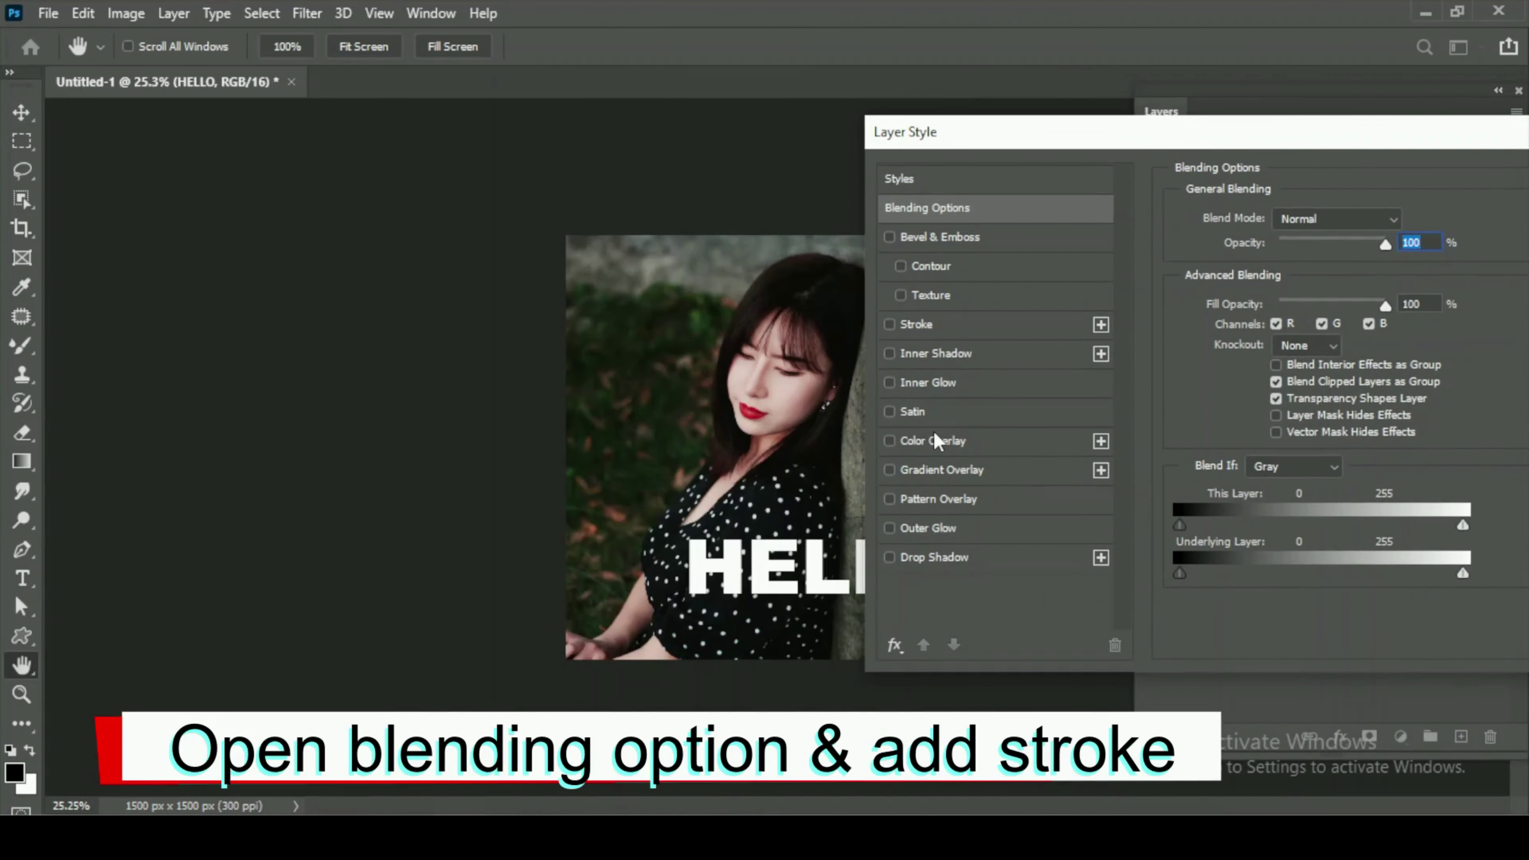
click(913, 326)
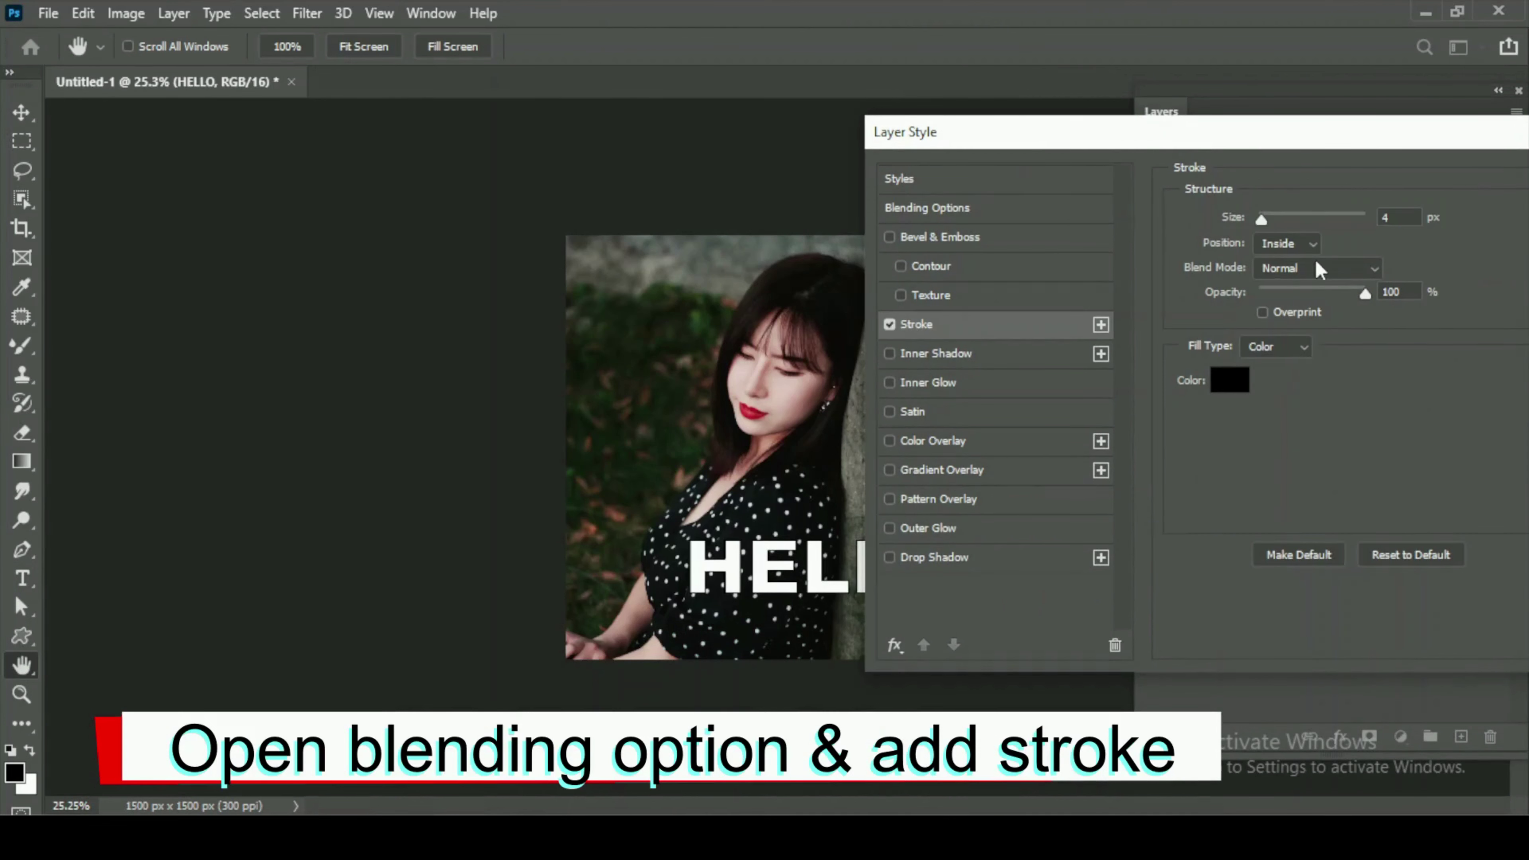
drag(1262, 219, 1269, 220)
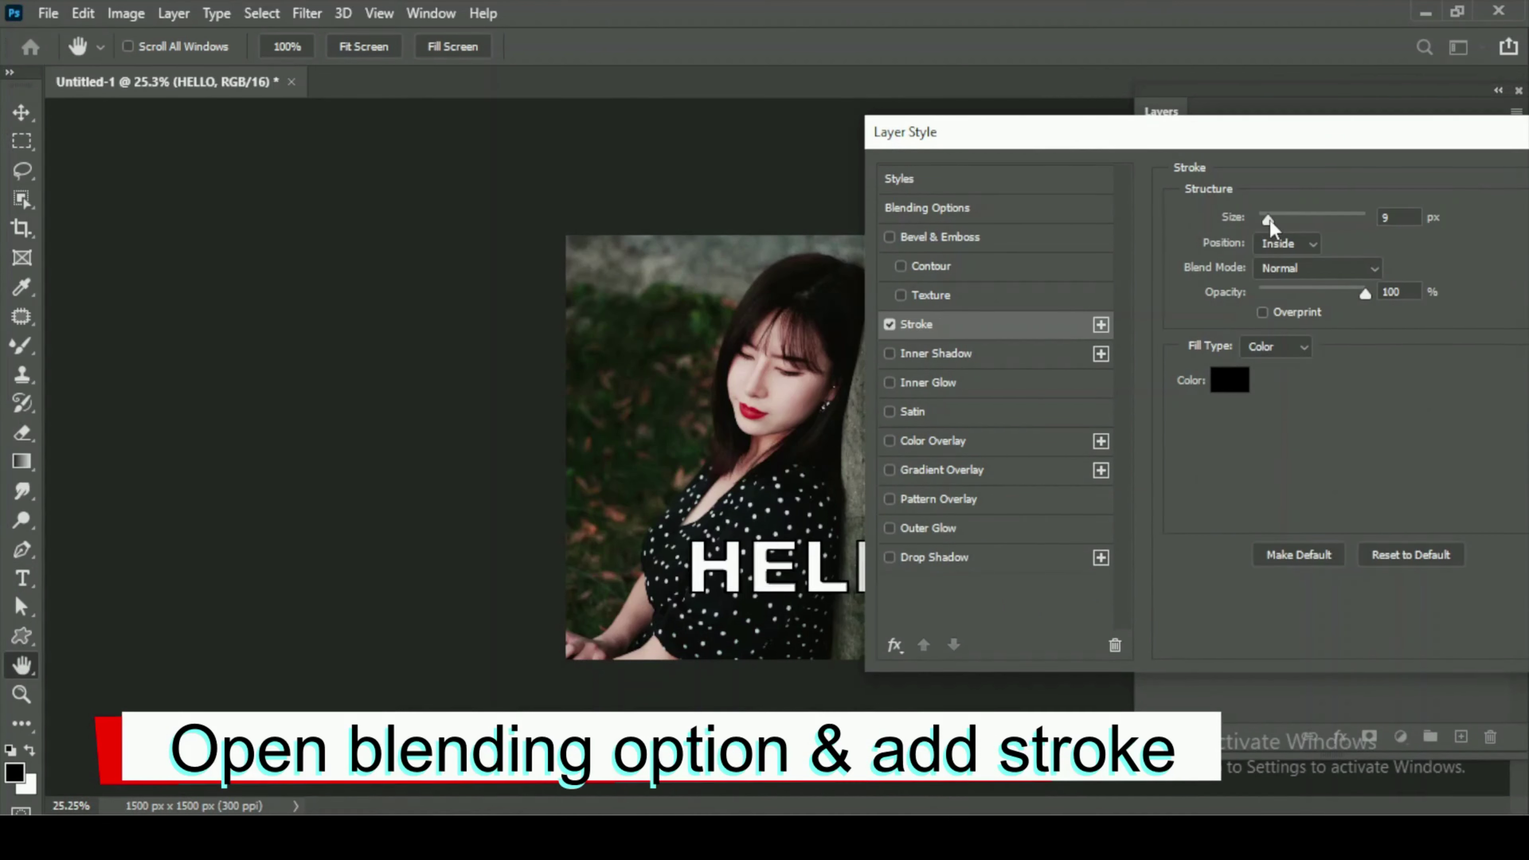
- Make the stroke red (ff3434) and enable a drop shadow
click(1230, 380)
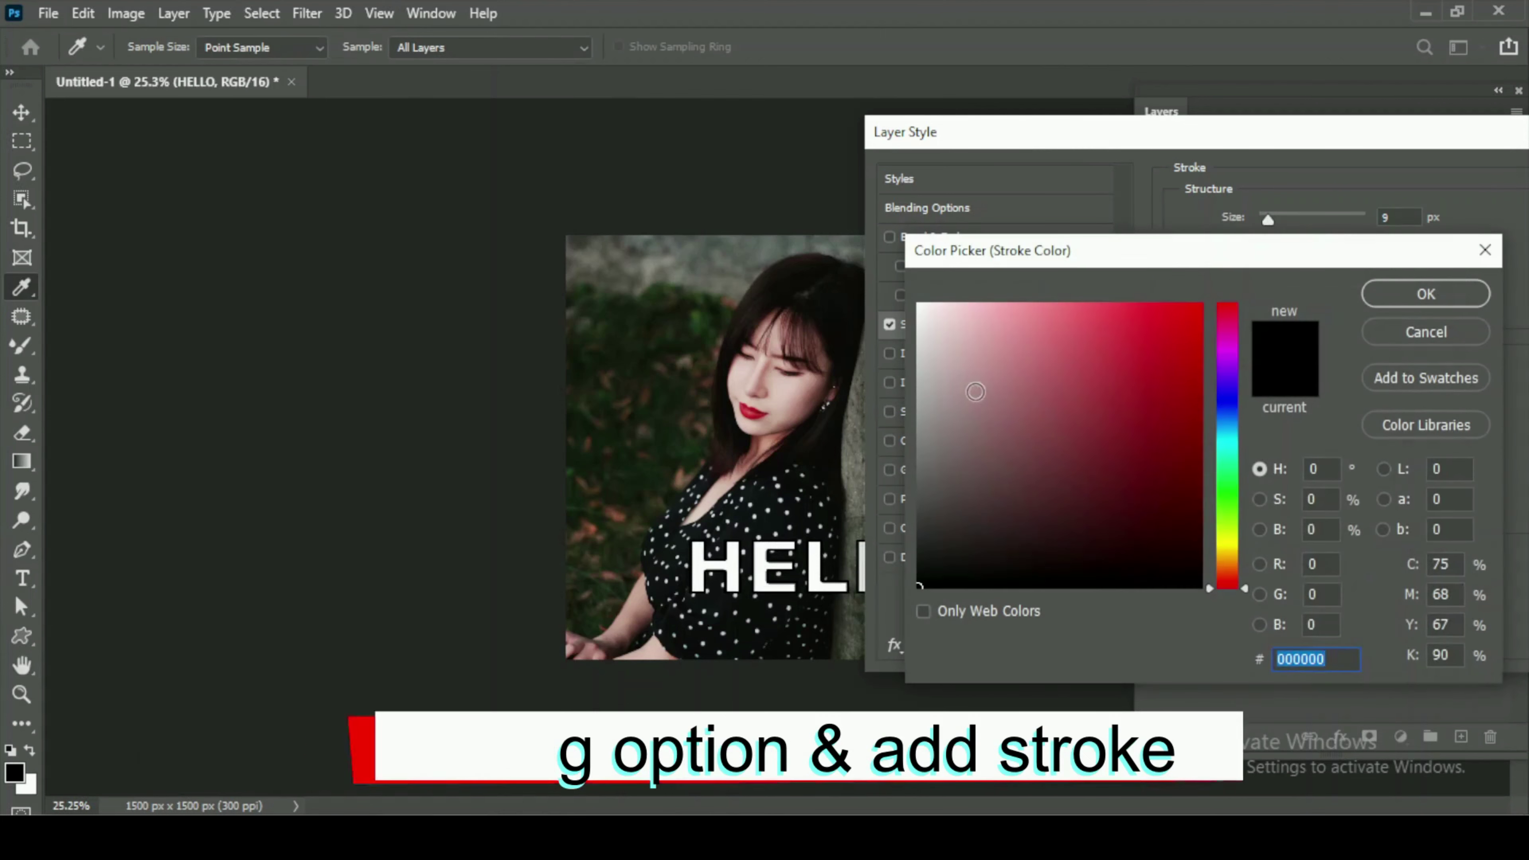
click(1145, 305)
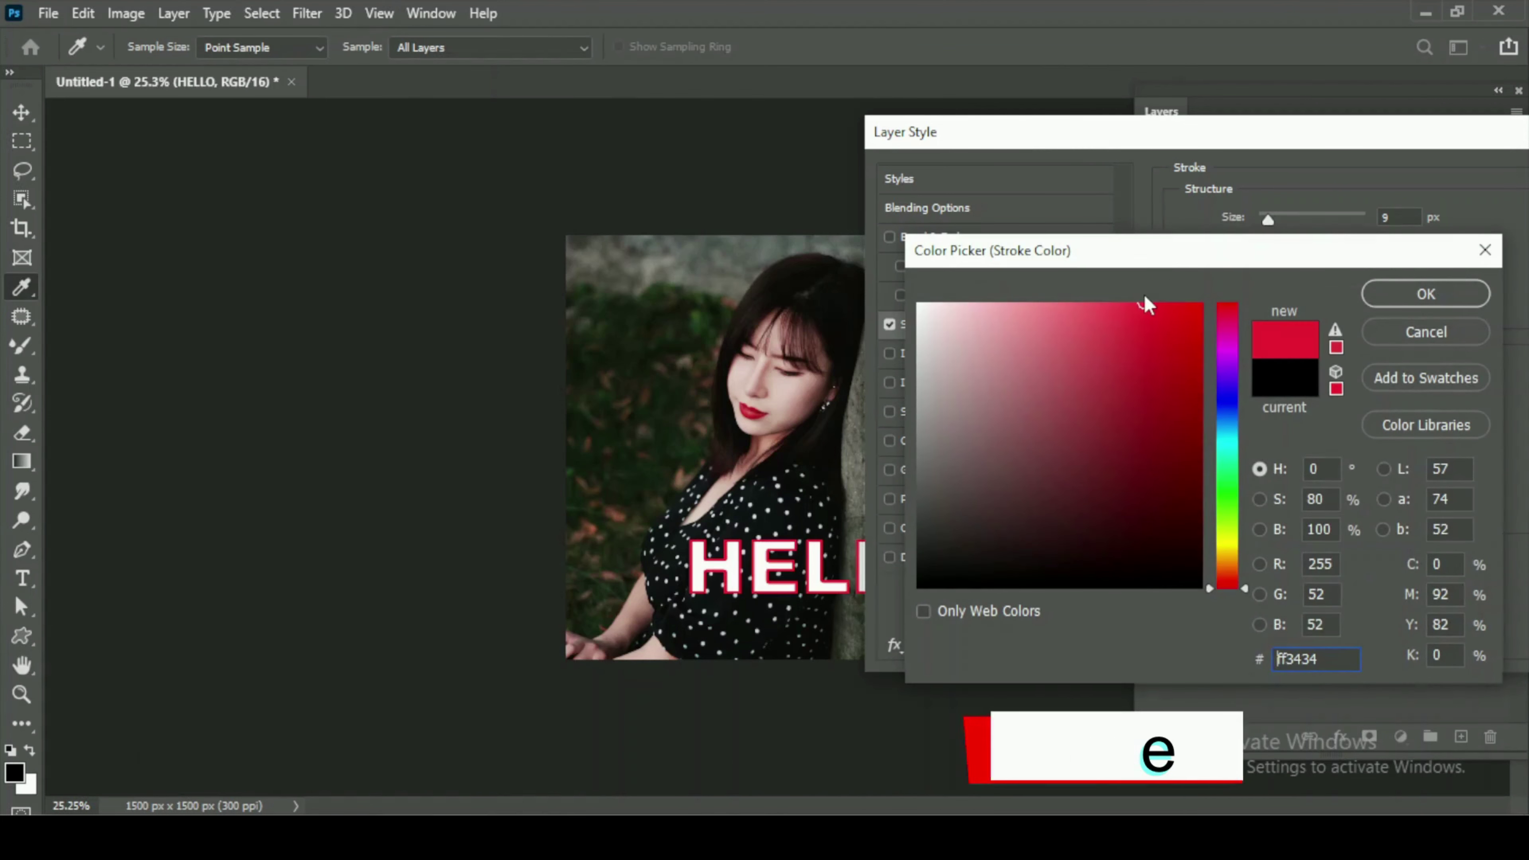
key(h)
click(1386, 289)
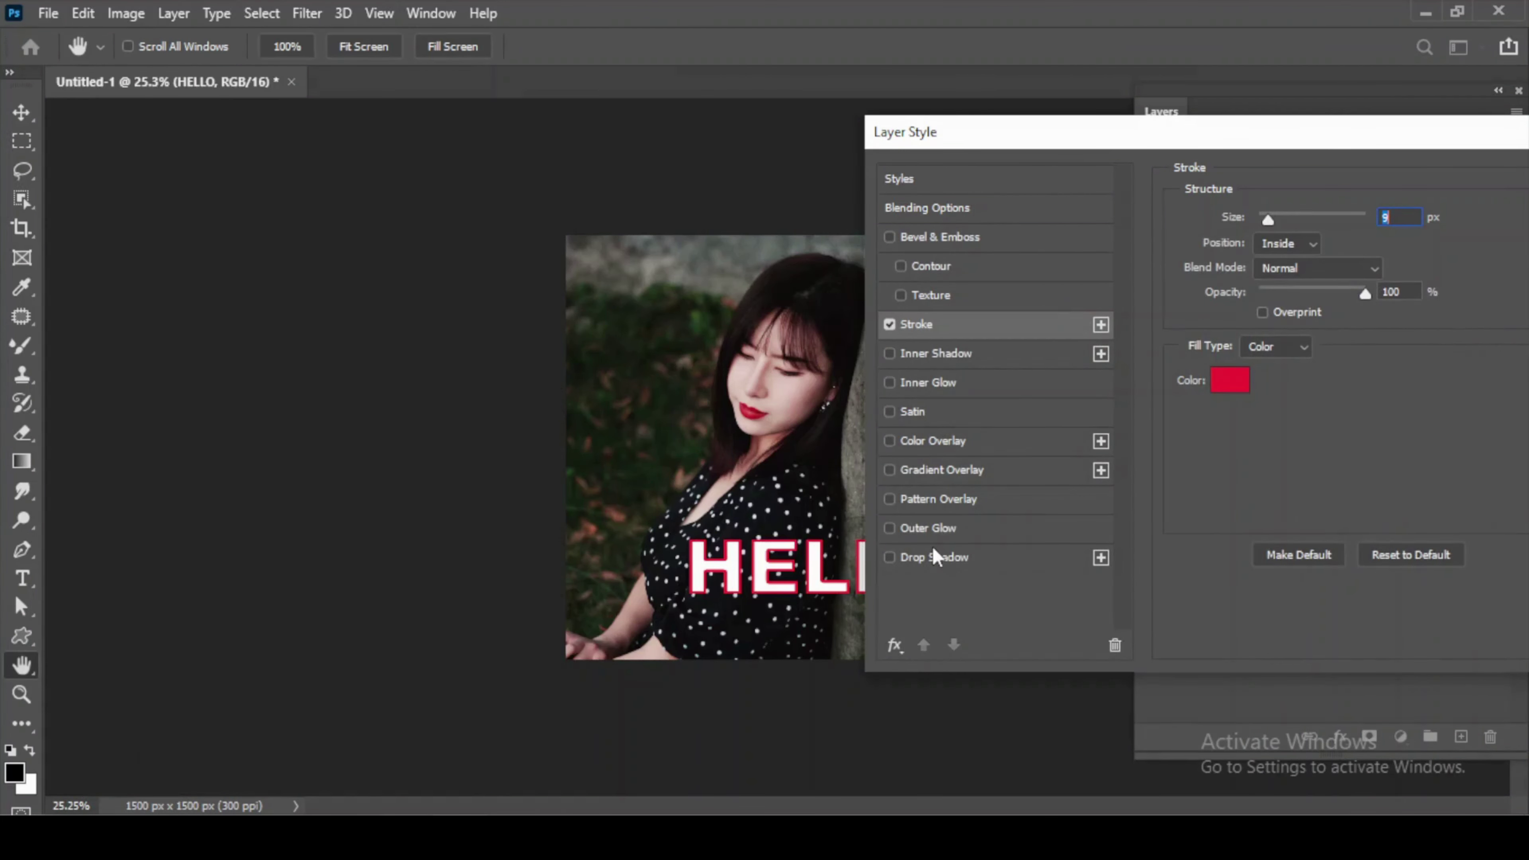
click(933, 557)
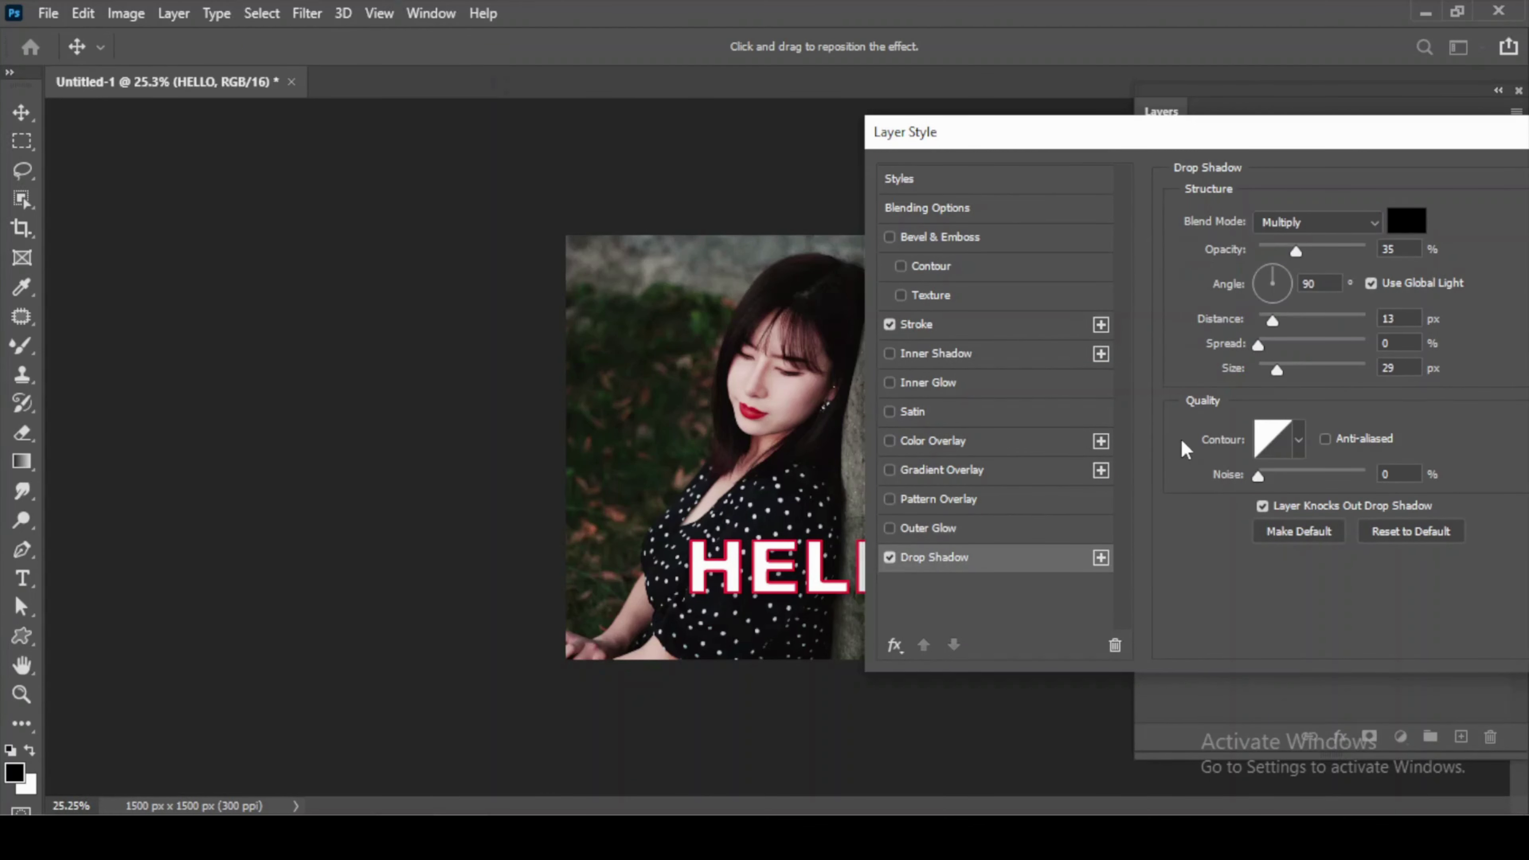
- Set the drop shadow size to 109 px and apply the layer style
drag(1272, 368, 1312, 369)
drag(1270, 145, 610, 129)
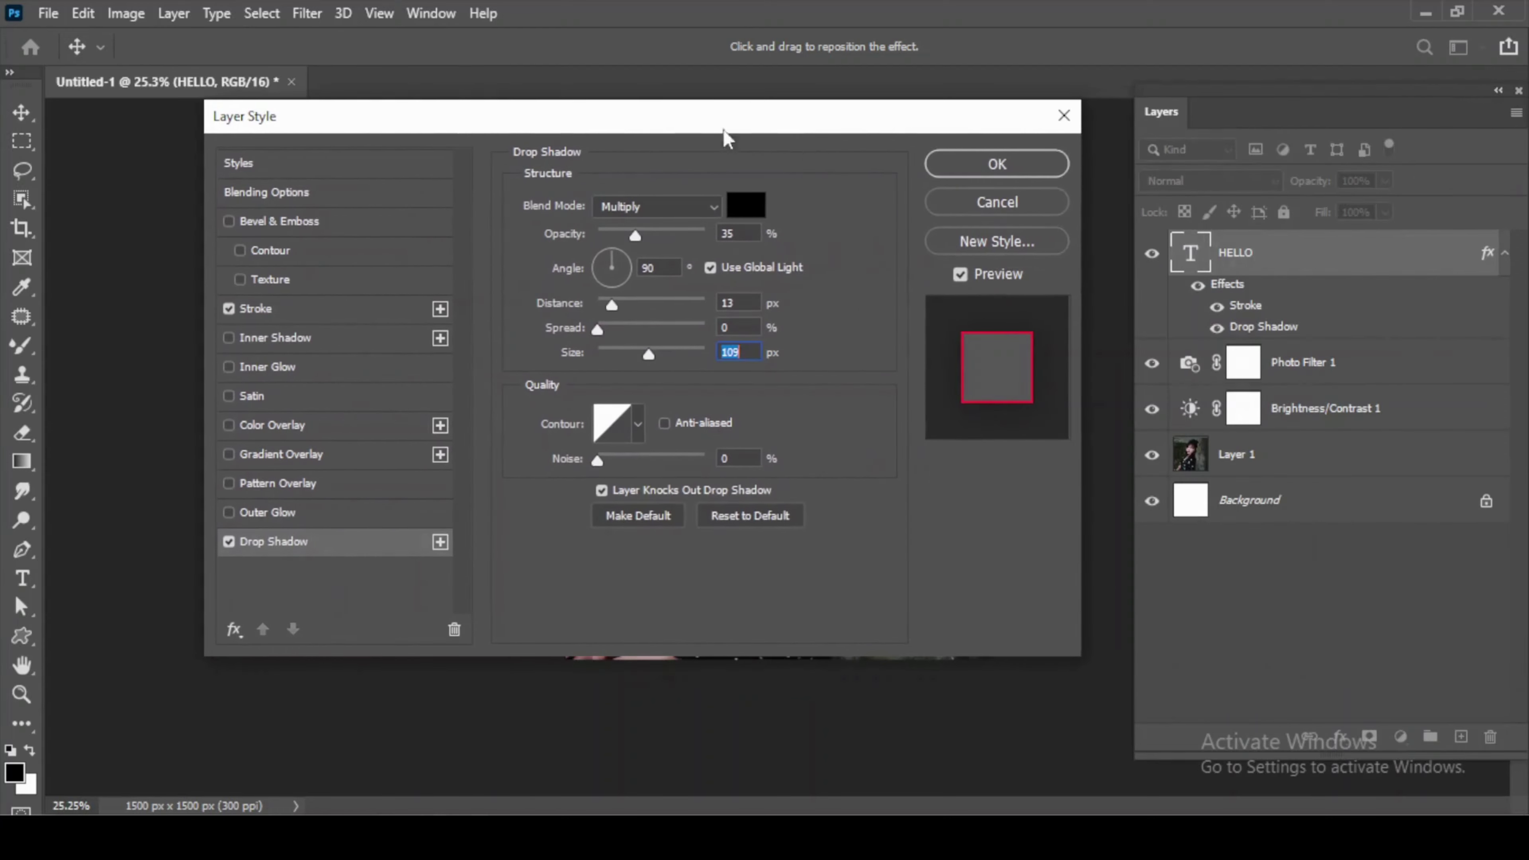
click(1012, 168)
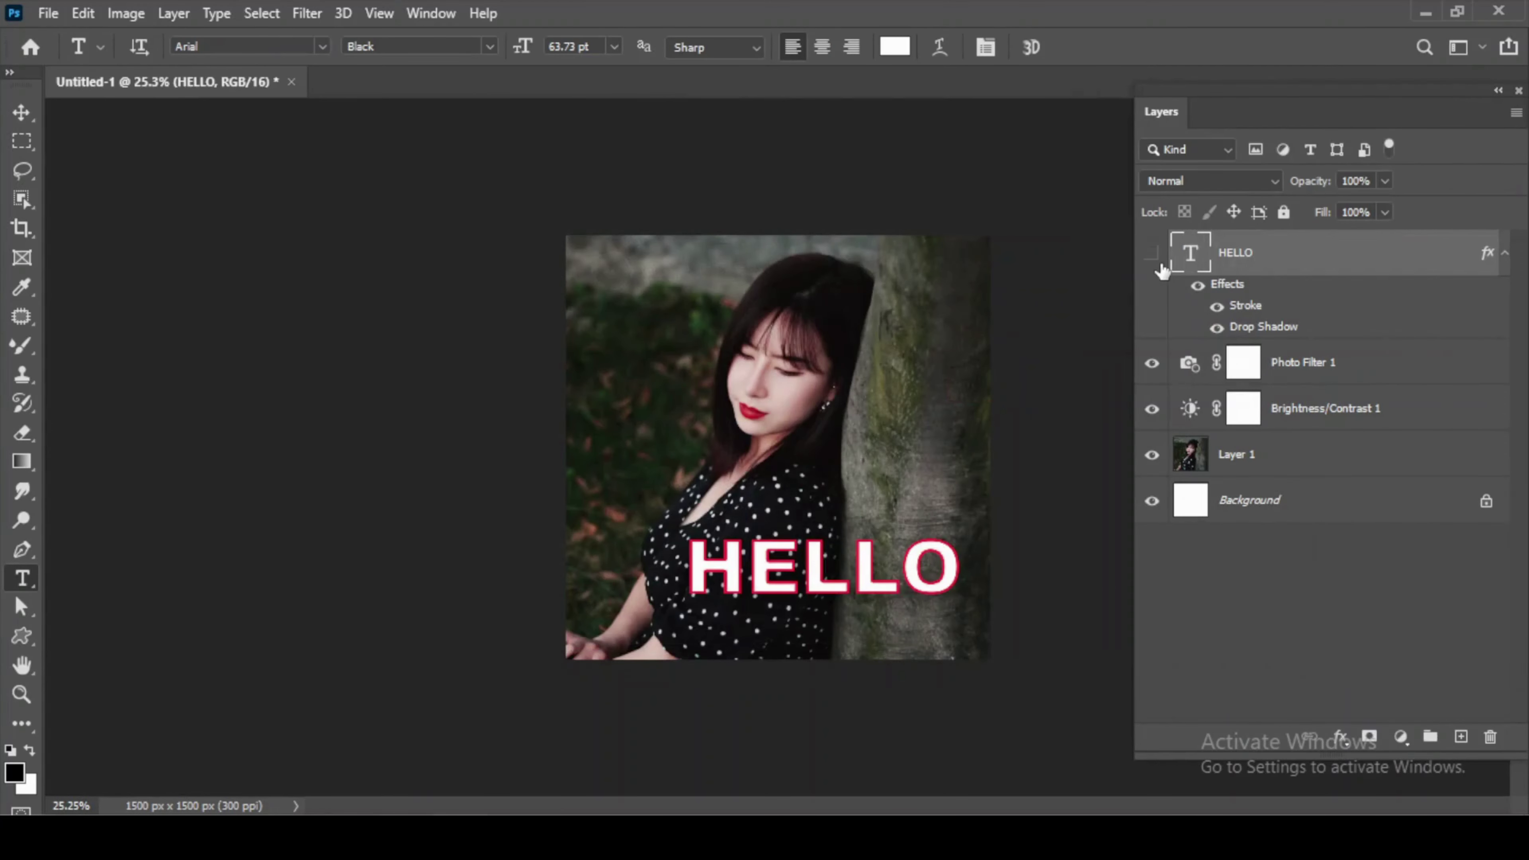
- Move the HELLO text down and to the right with the Move tool
click(1152, 253)
key(v)
drag(938, 593, 938, 621)
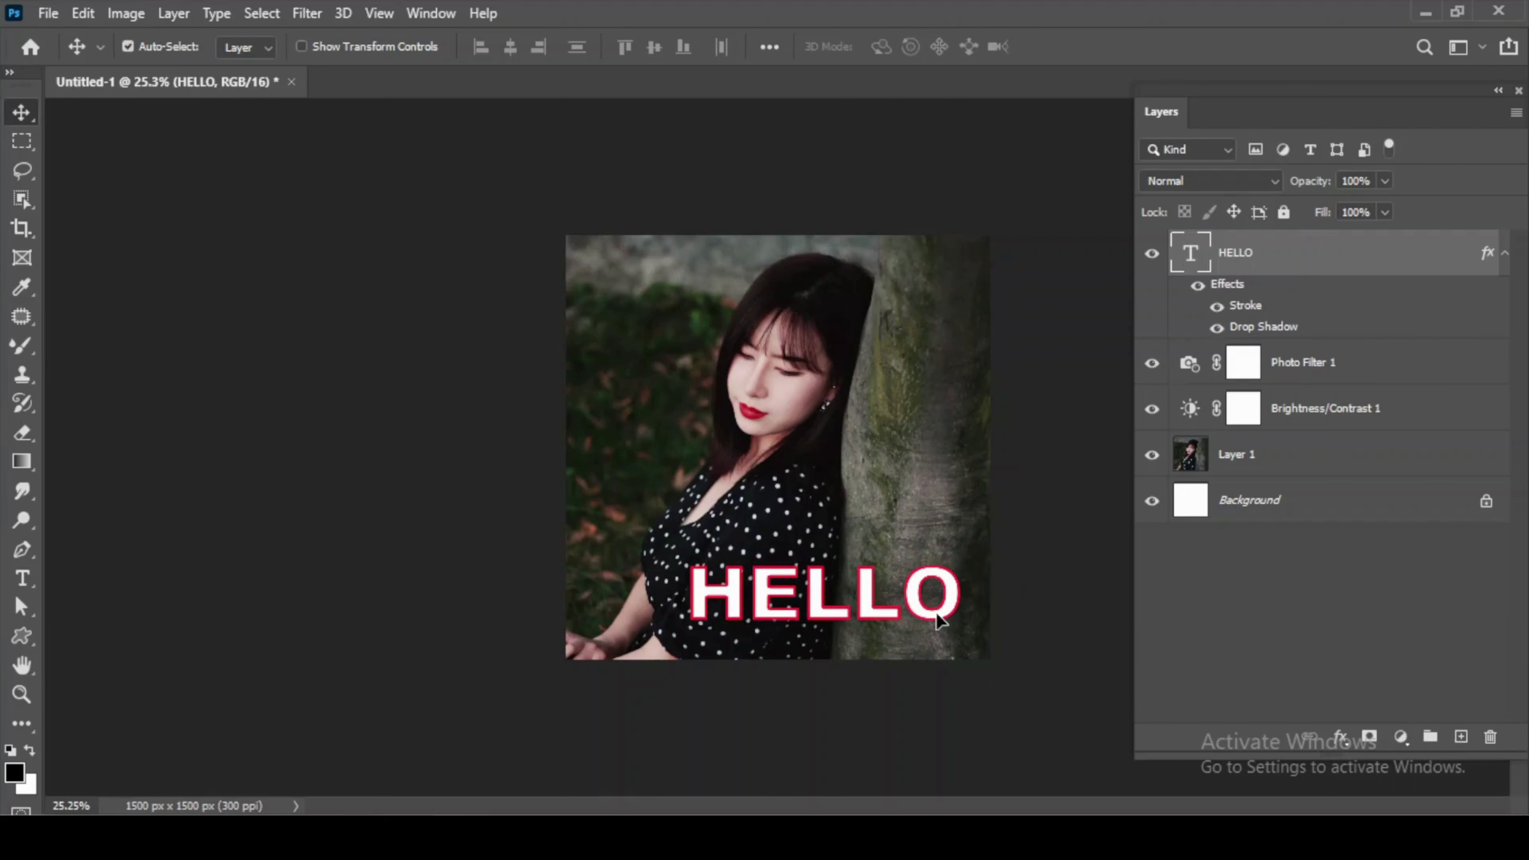
- Select the HELLO layer and add a Levels adjustment layer at default settings
click(1152, 455)
click(1152, 501)
shift+click(1268, 465)
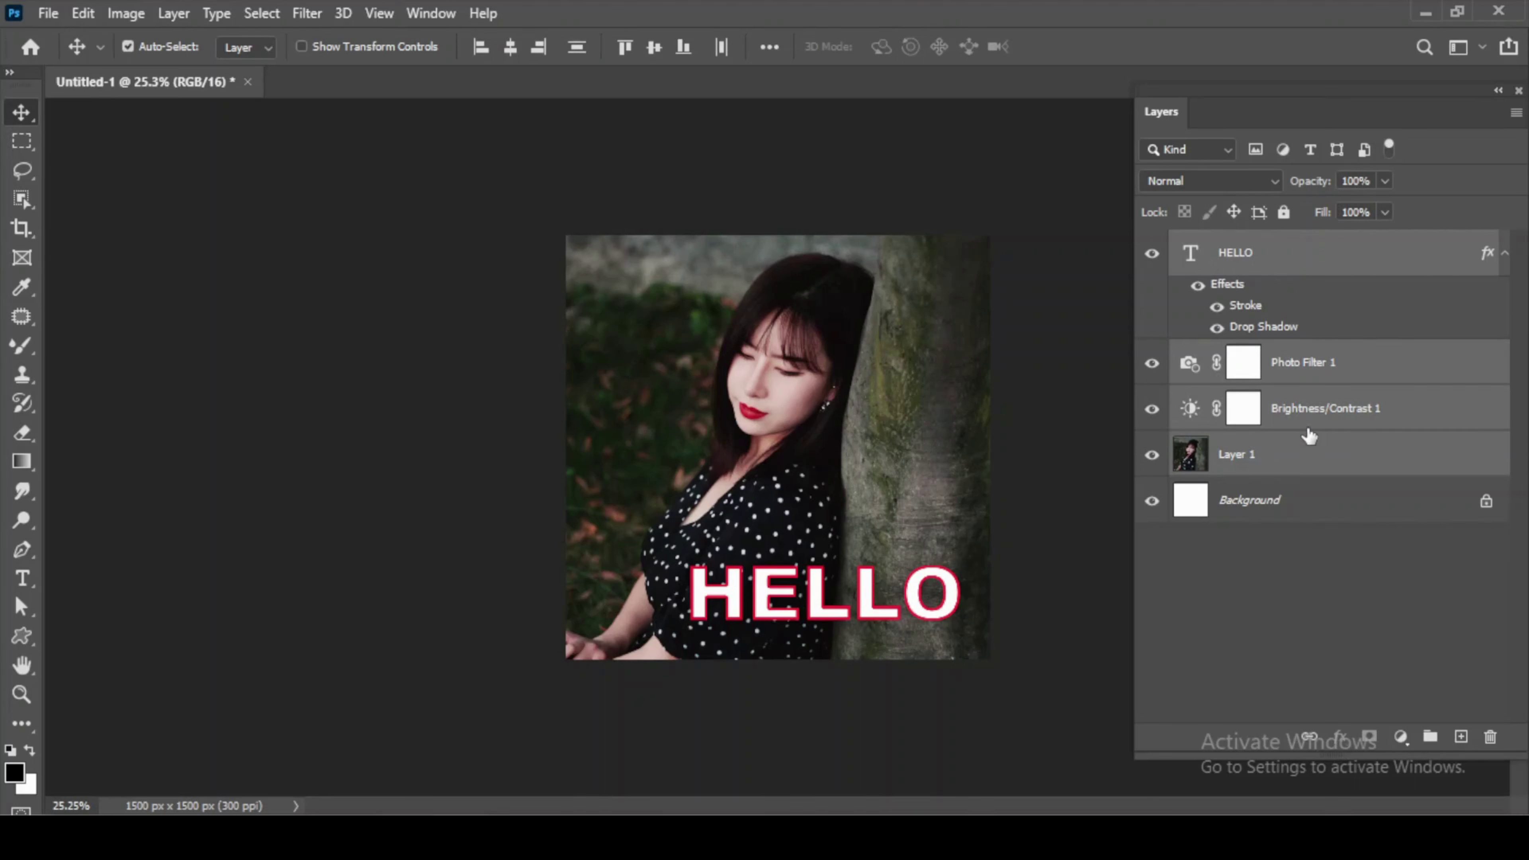
click(1247, 460)
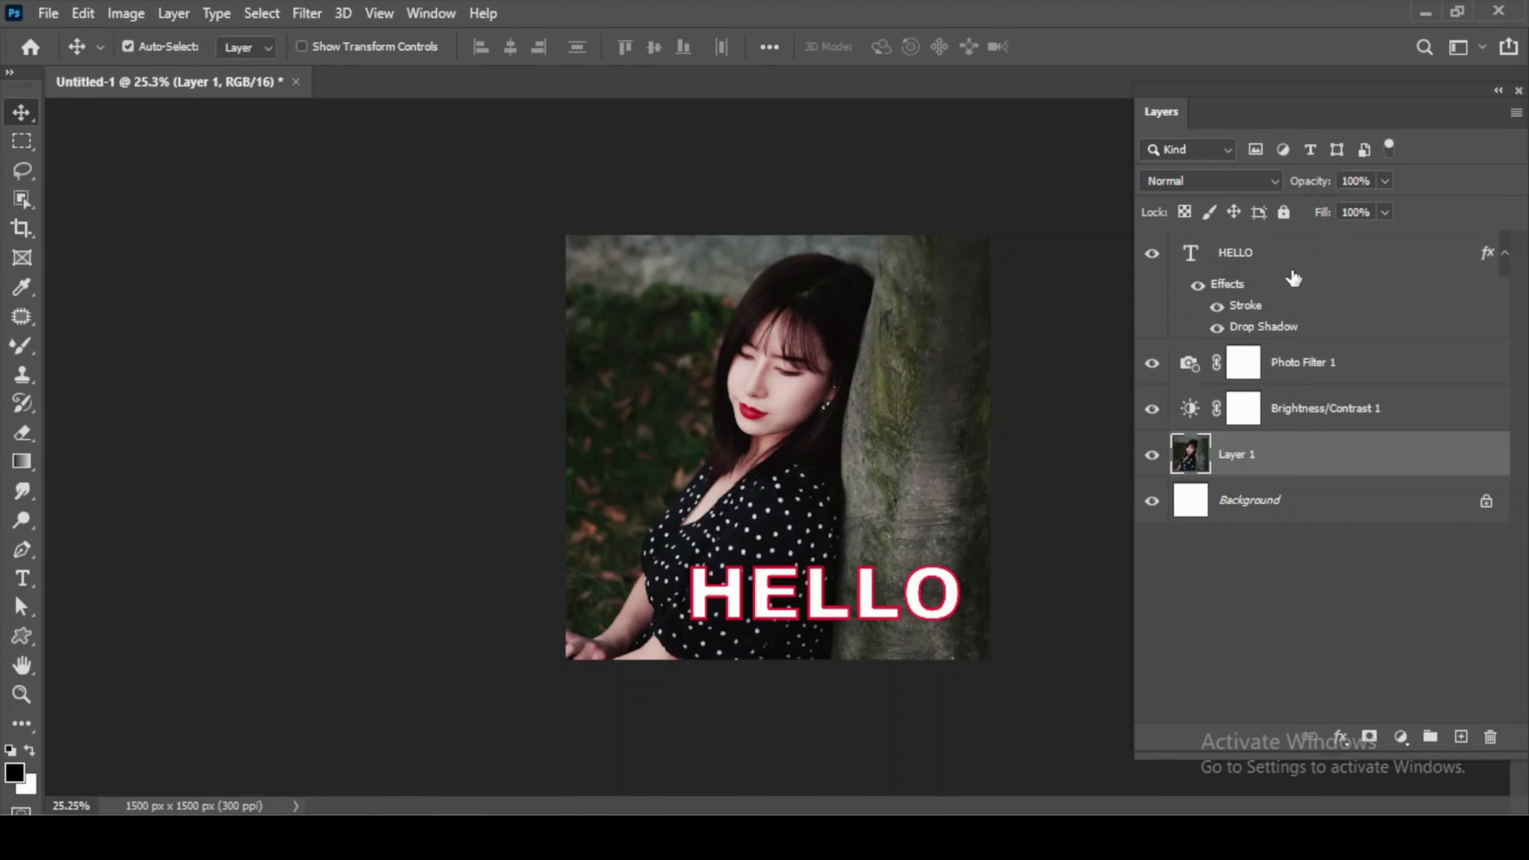
click(1293, 274)
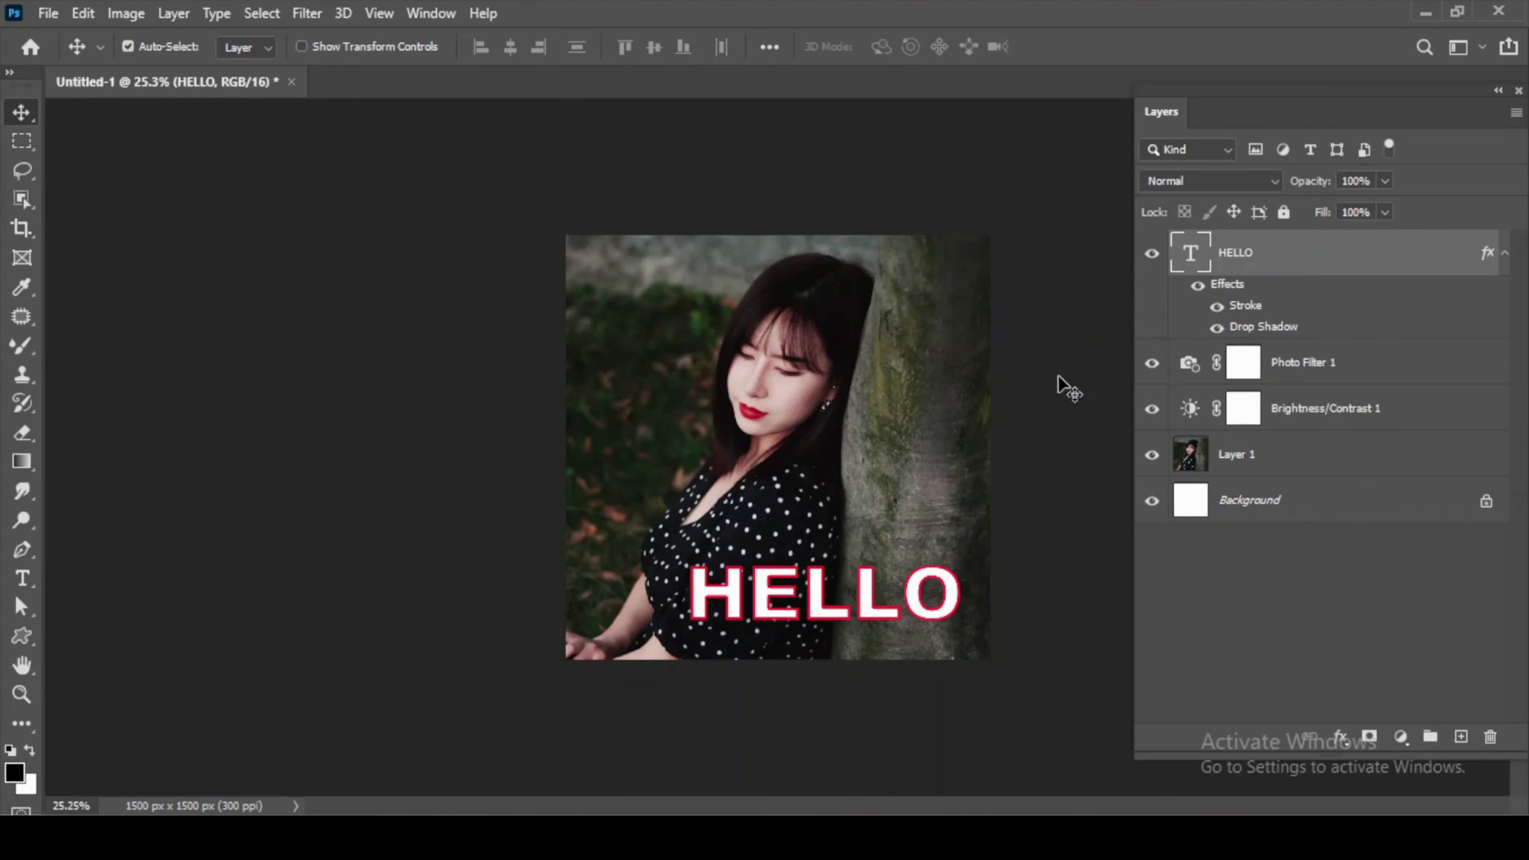
click(1402, 737)
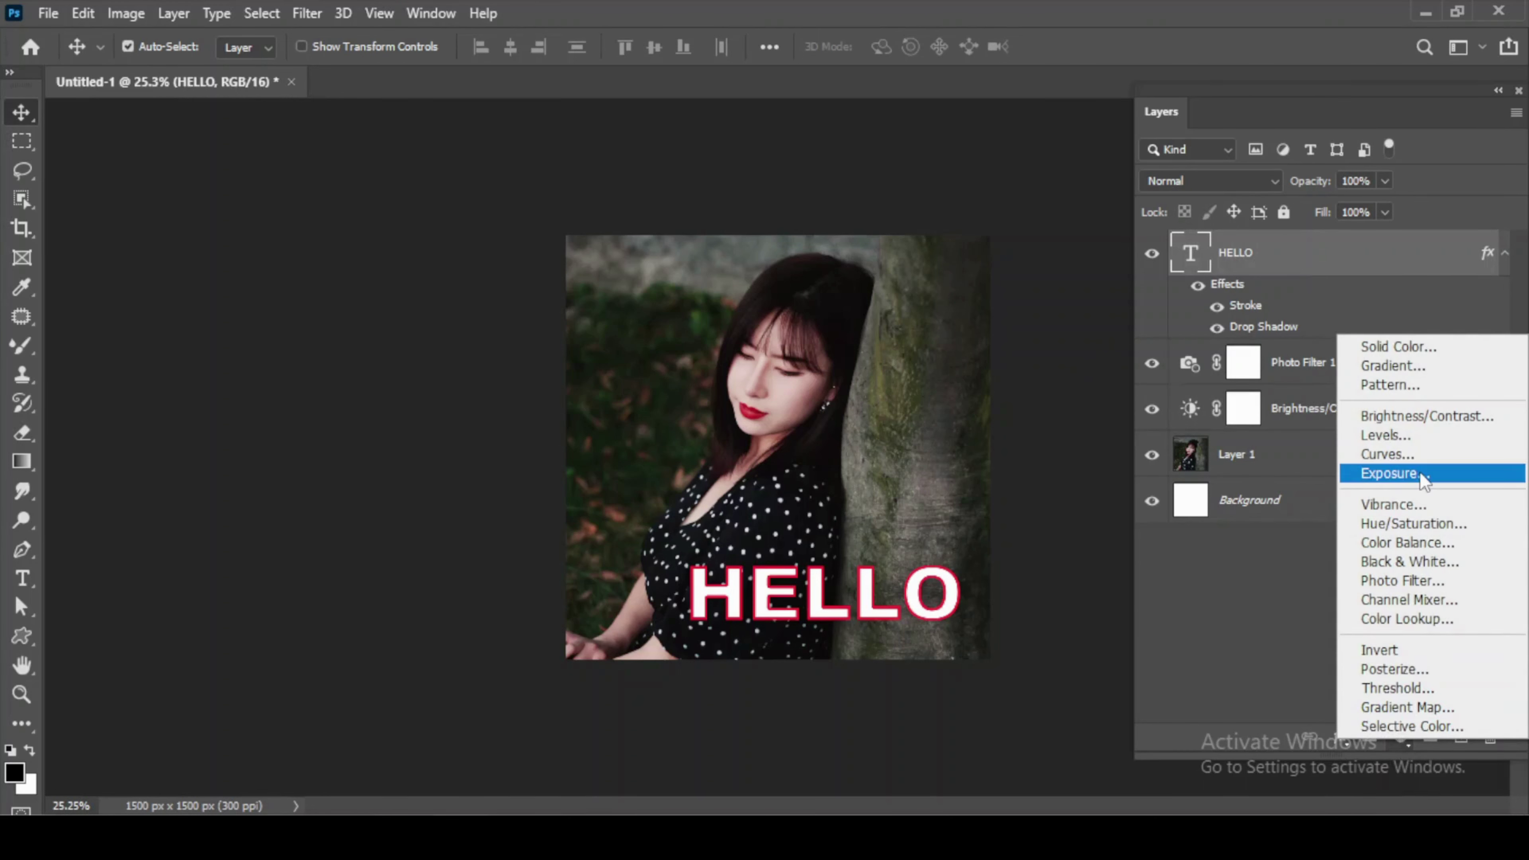
click(1427, 432)
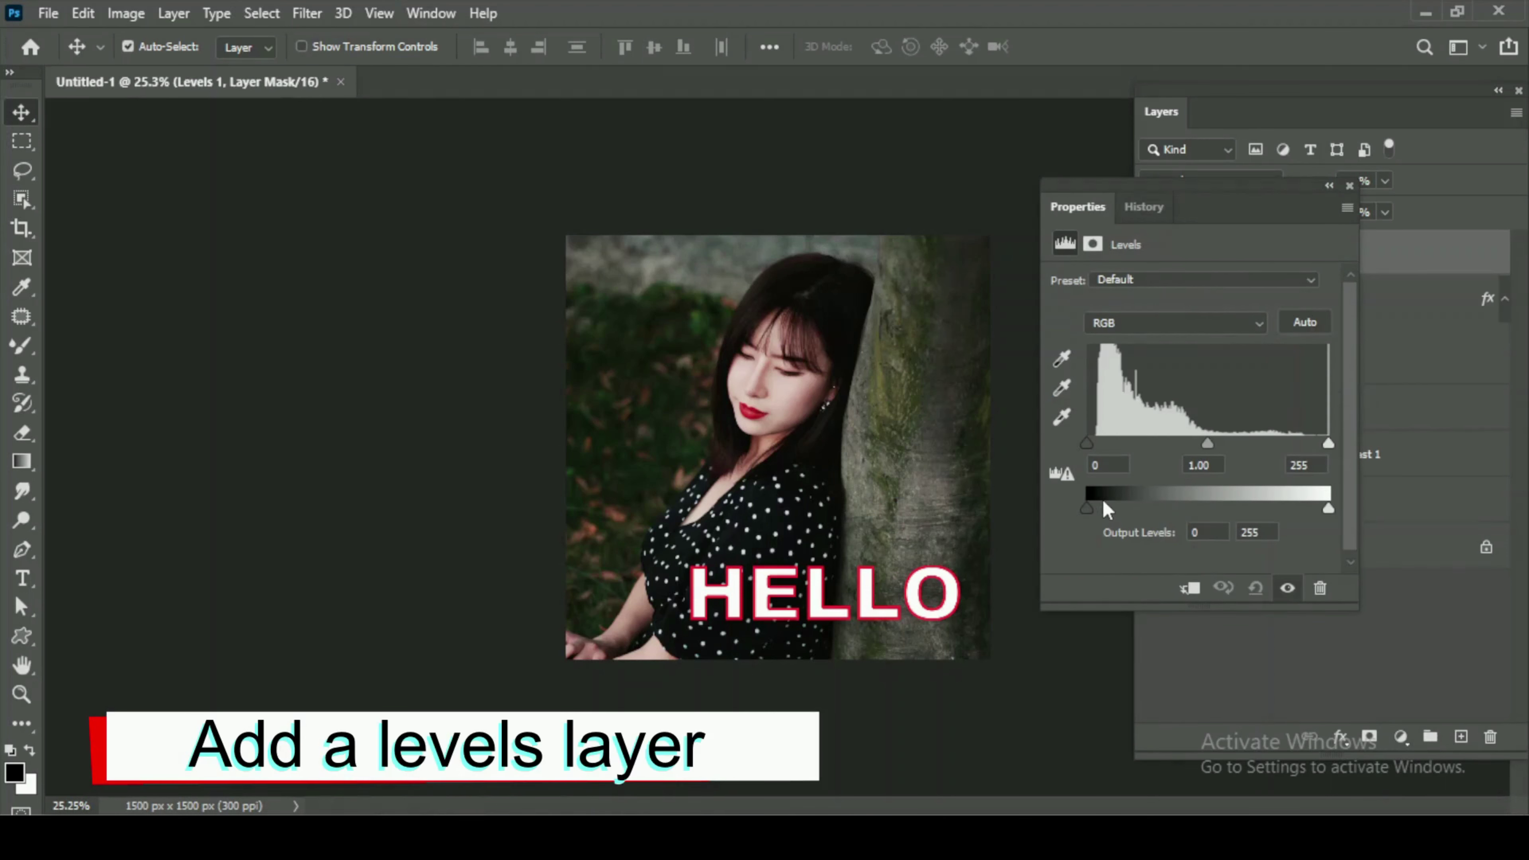
- Set Levels inputs to 0, 0.81 and 251, compare on/off, and nudge HELLO left
drag(1087, 509, 1097, 519)
drag(1209, 442, 1225, 445)
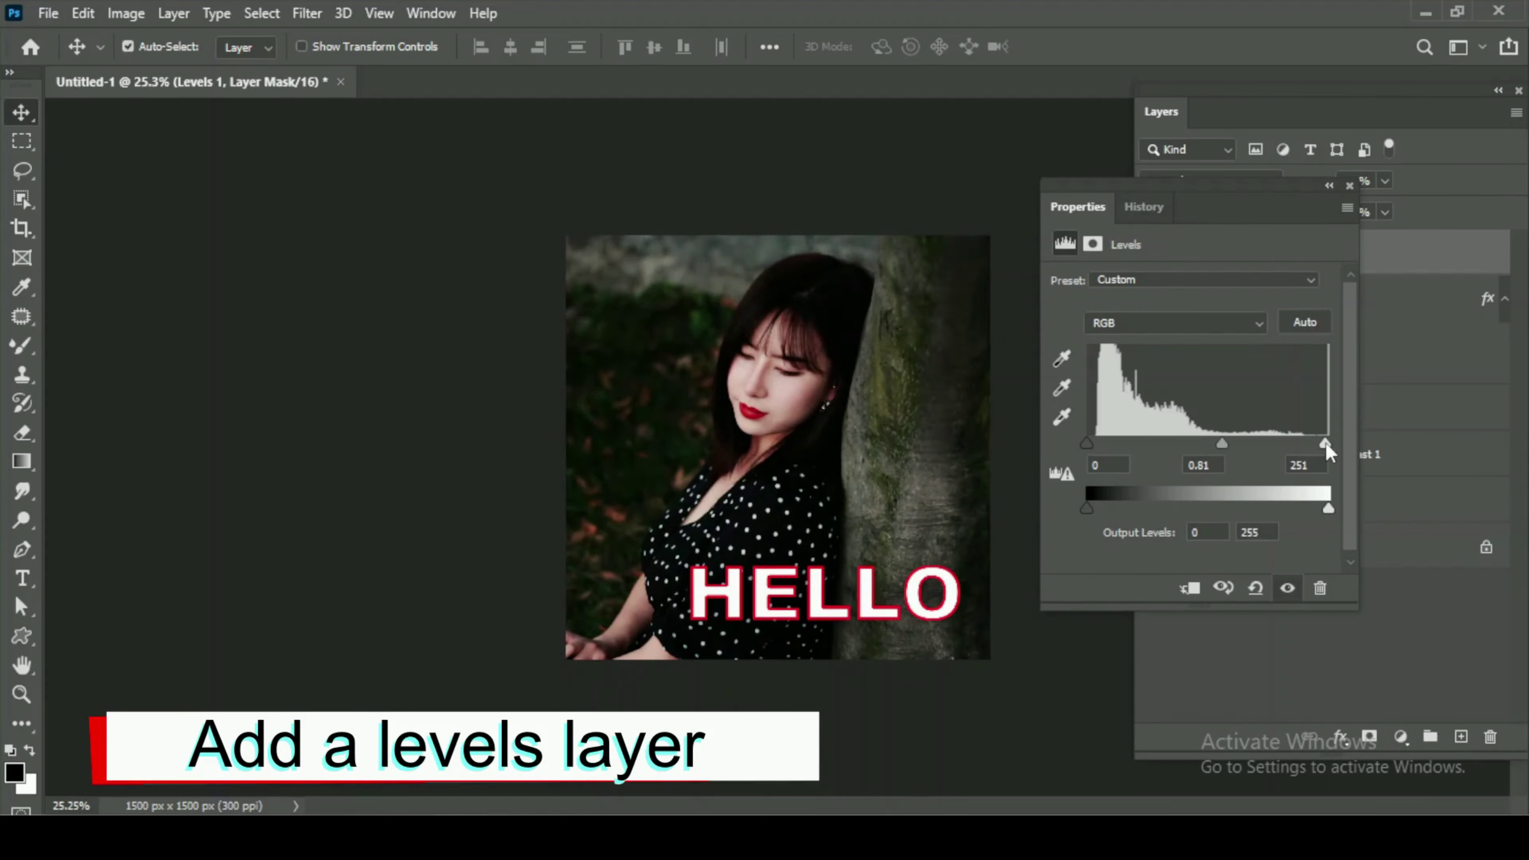
click(1343, 665)
click(1153, 254)
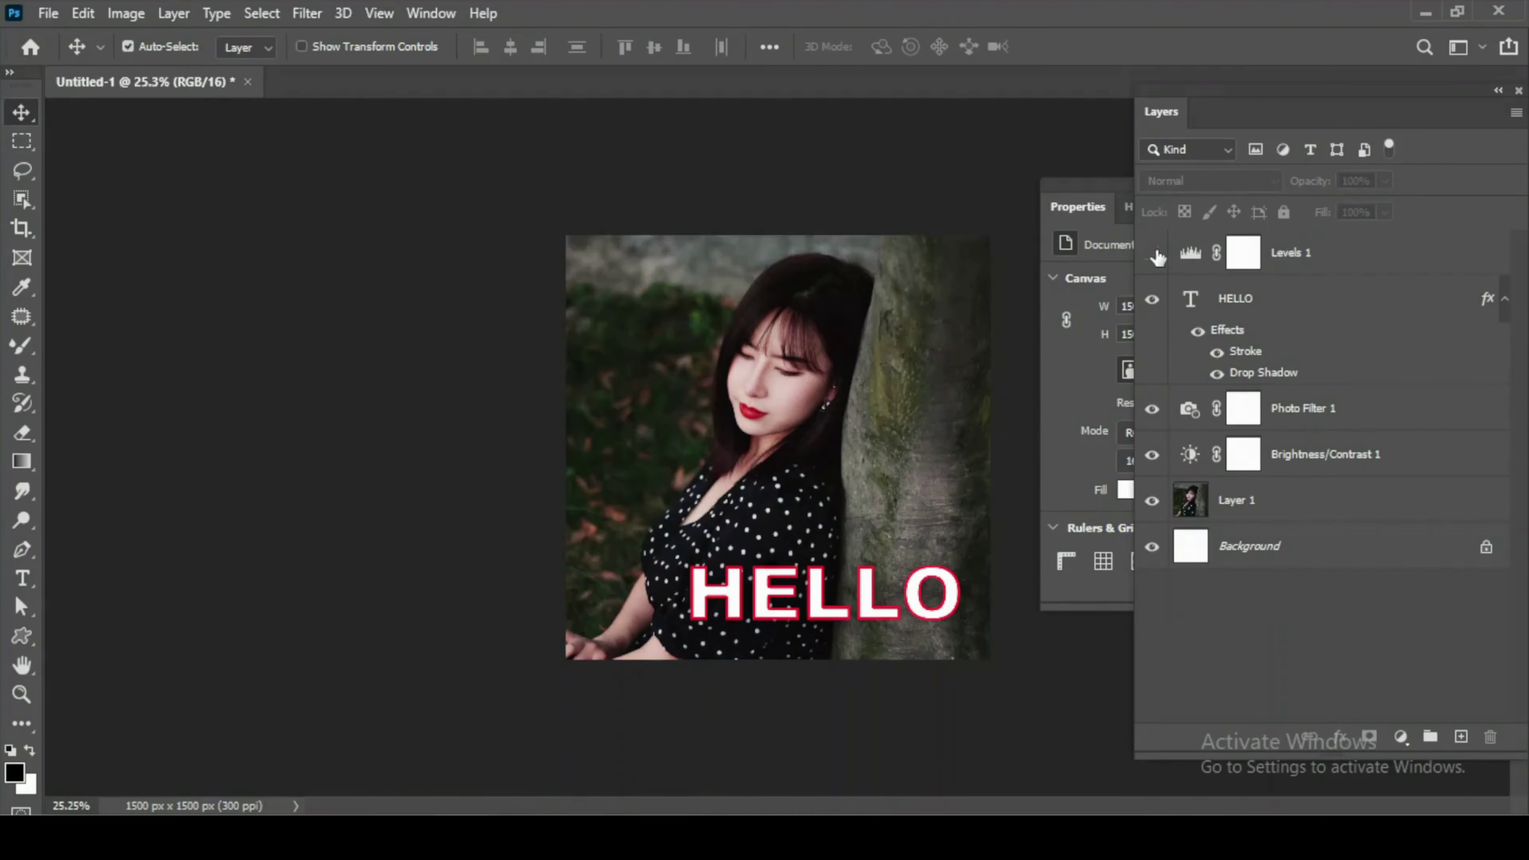
click(1152, 253)
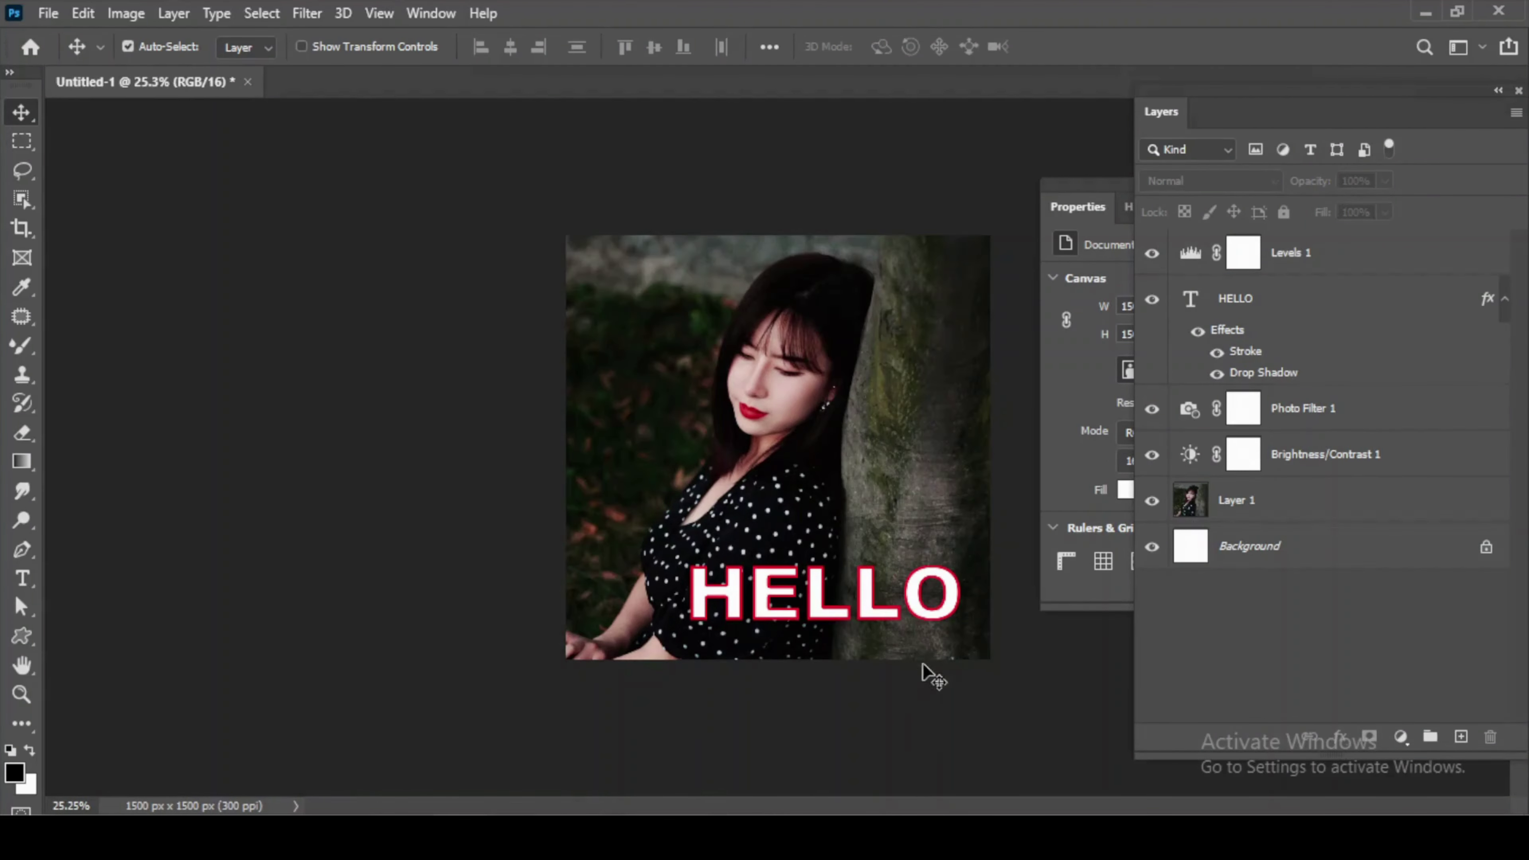
drag(939, 612, 930, 615)
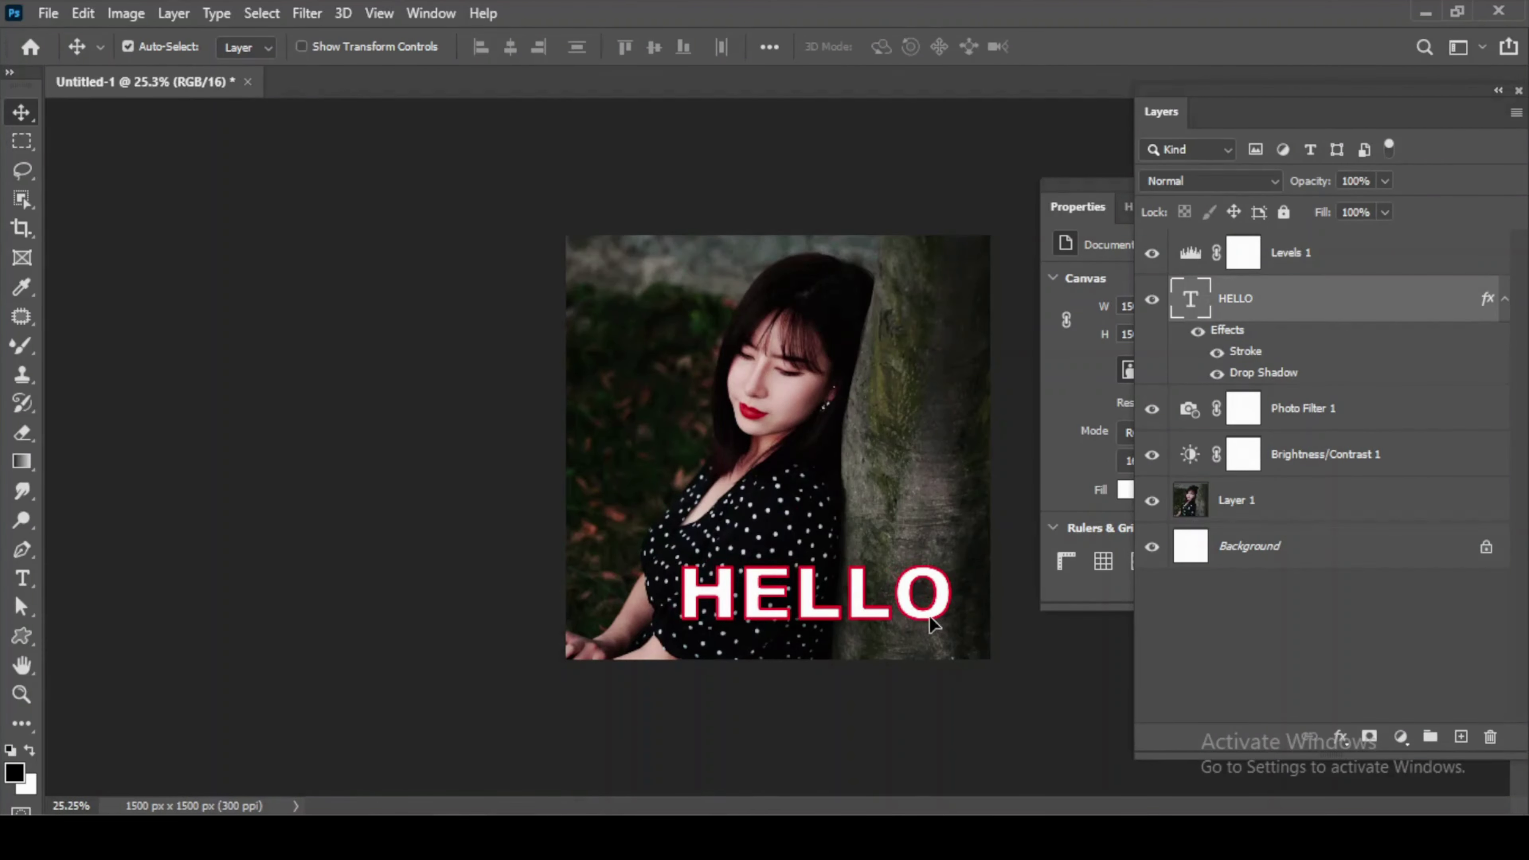
- Scale the HELLO text up to about 104% × 110%
key(ctrl+t)
drag(954, 555, 966, 545)
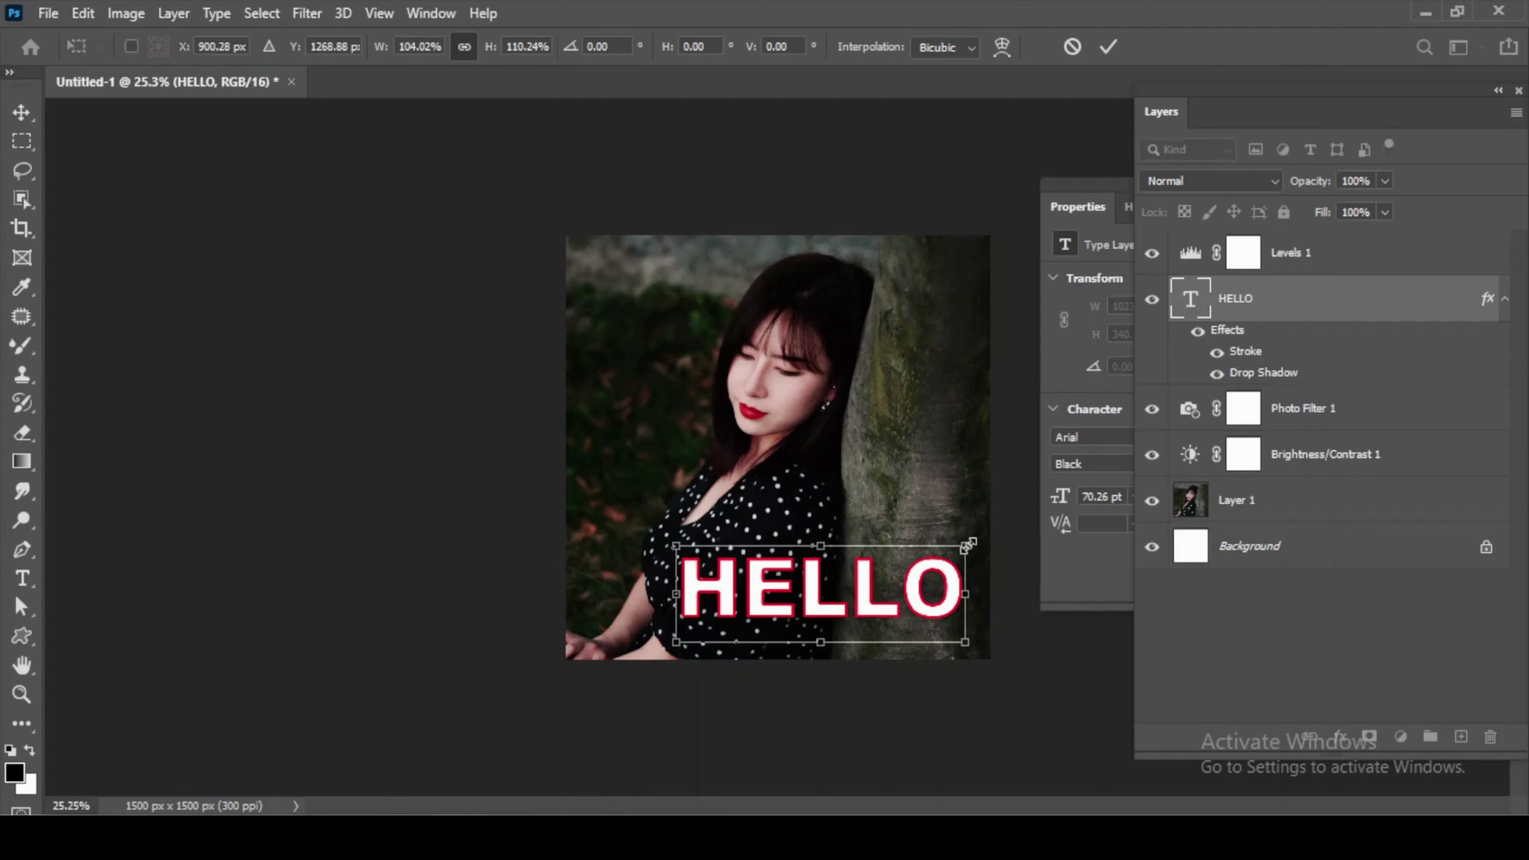
text(900)
key(Return)
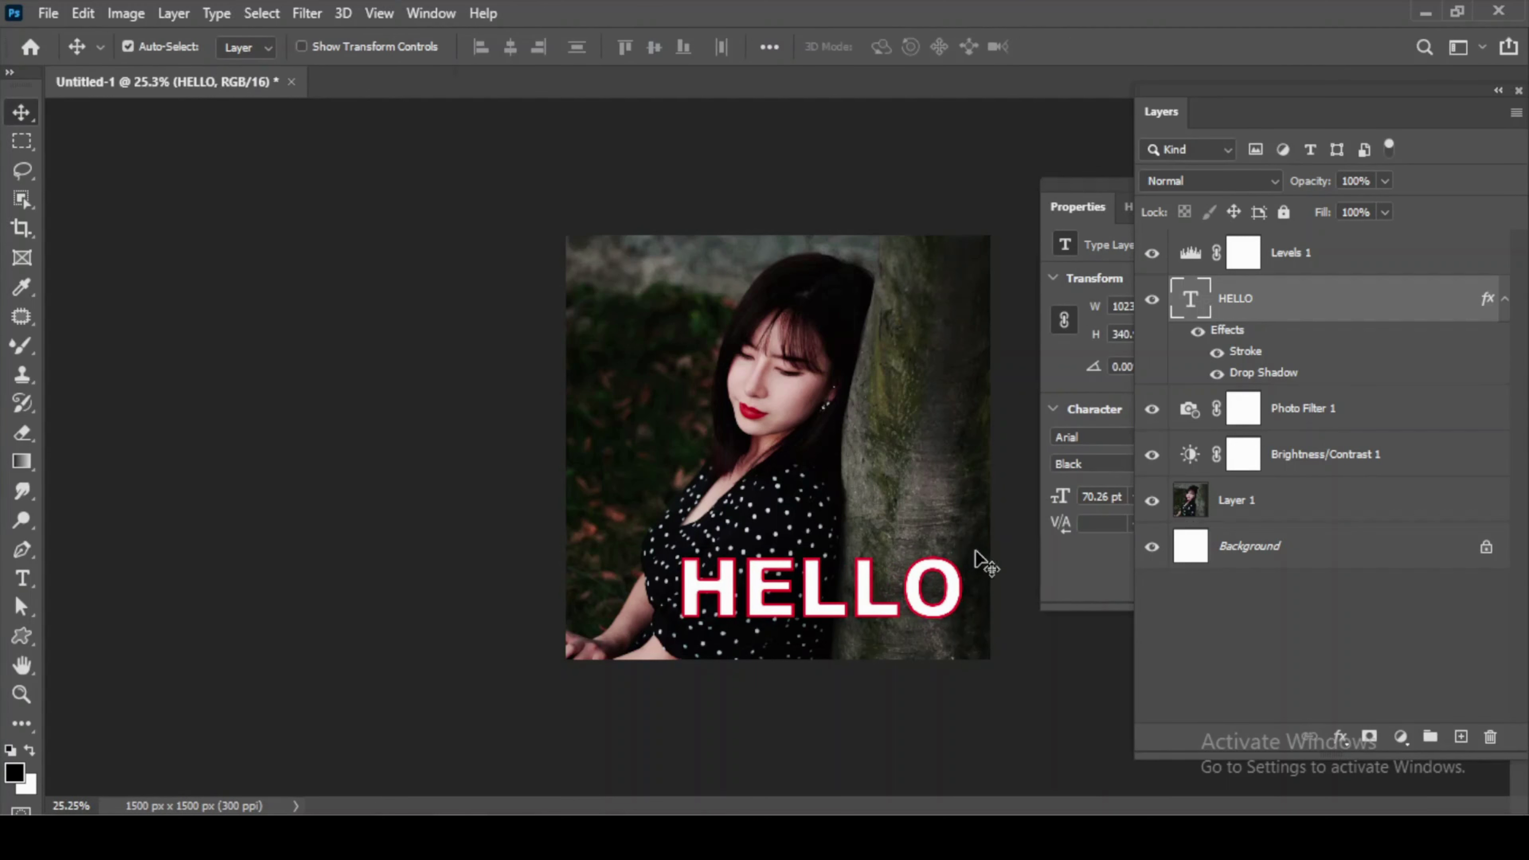
click(1401, 736)
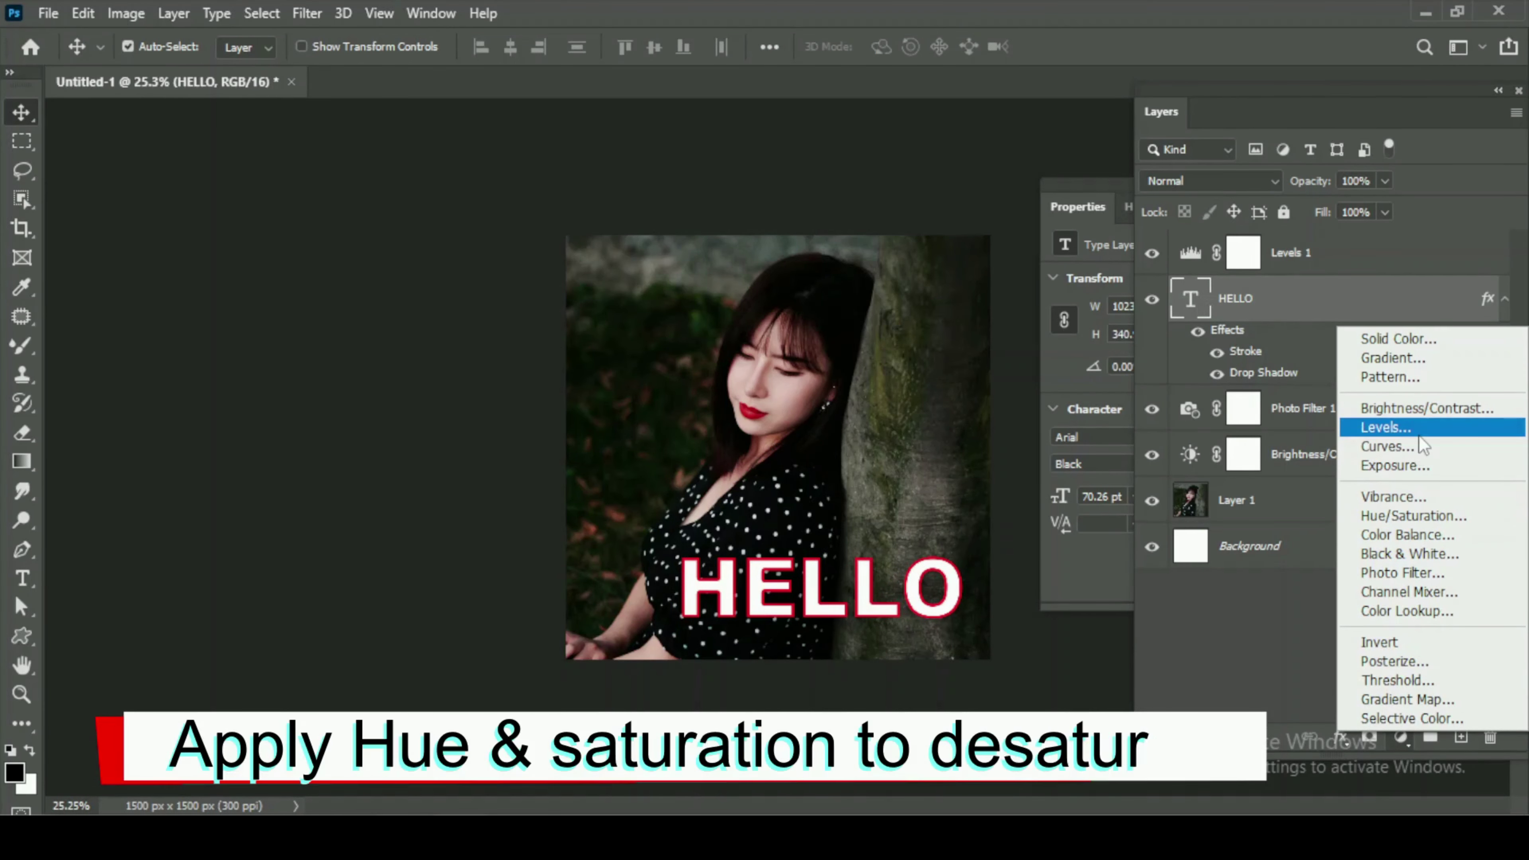
- Add a Hue/Saturation adjustment layer with Saturation at -100
click(1414, 516)
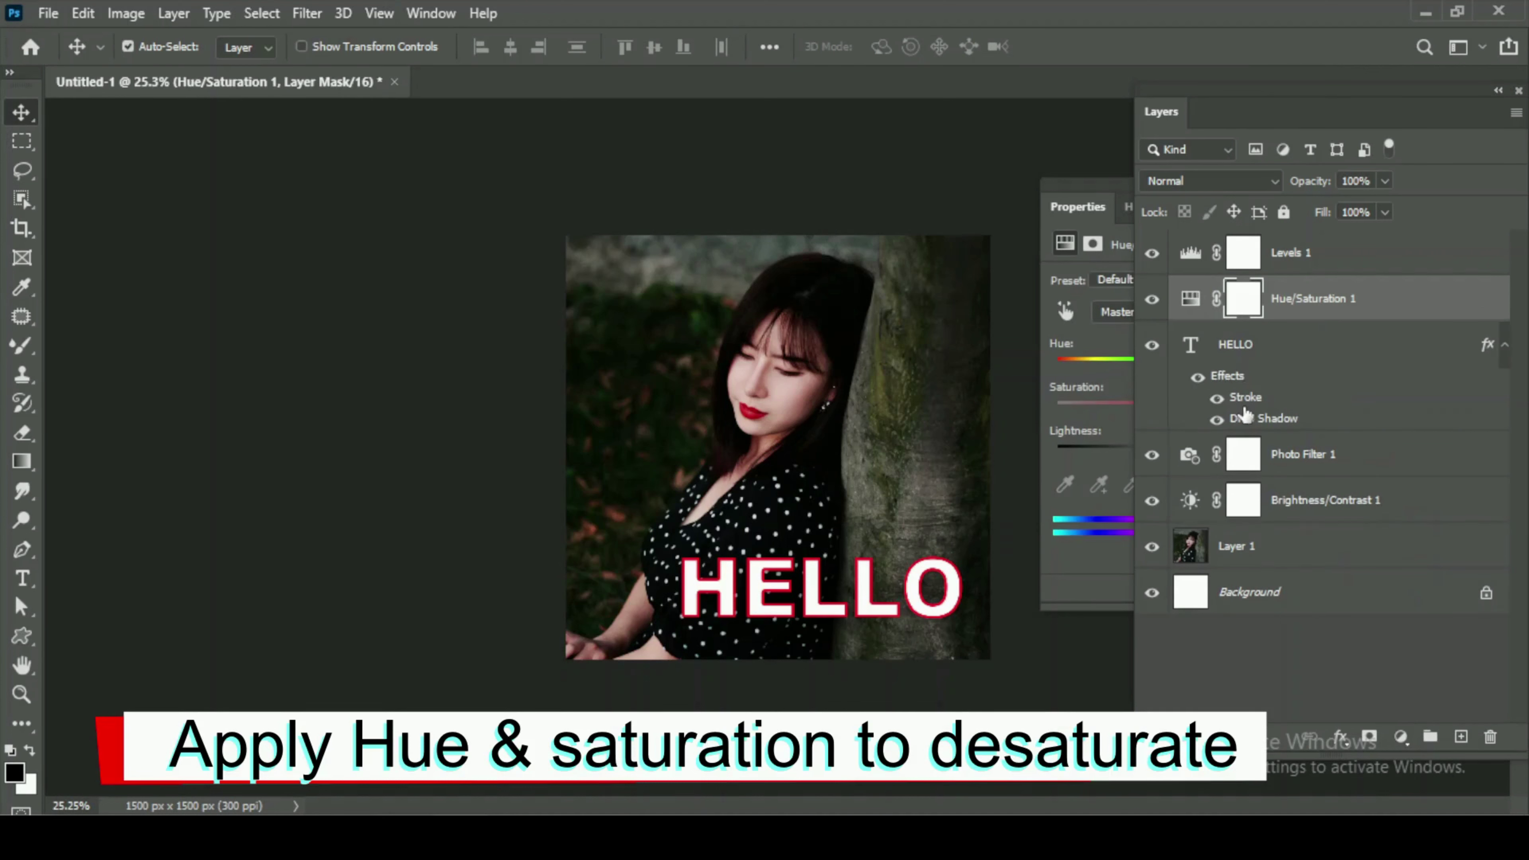
drag(1078, 389, 1048, 405)
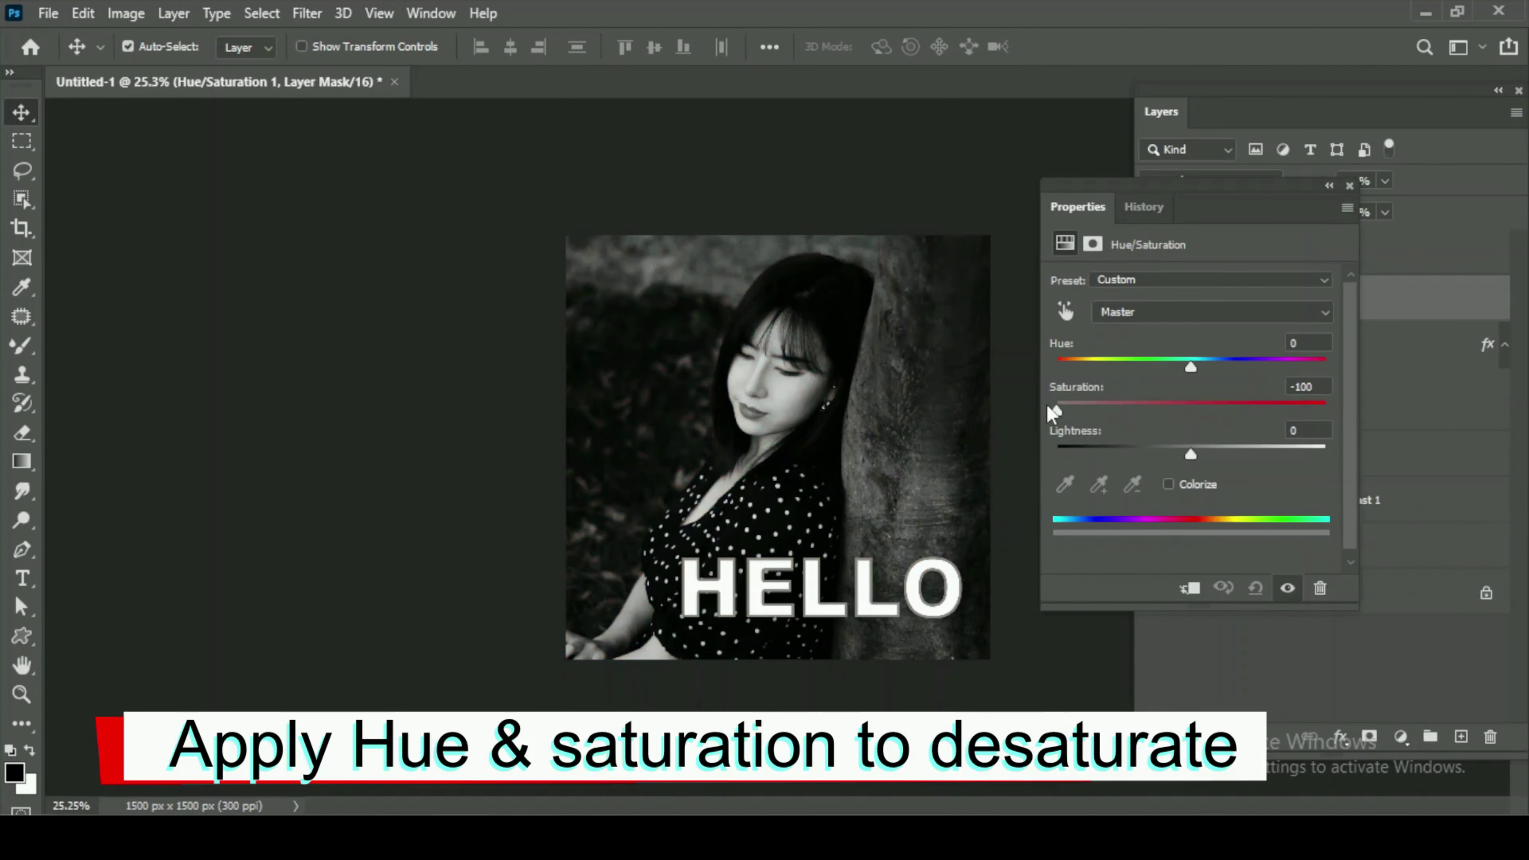
click(1272, 306)
- Target the Hue/Saturation 1 mask and set up a 30 px soft eraser
click(1244, 298)
key(e)
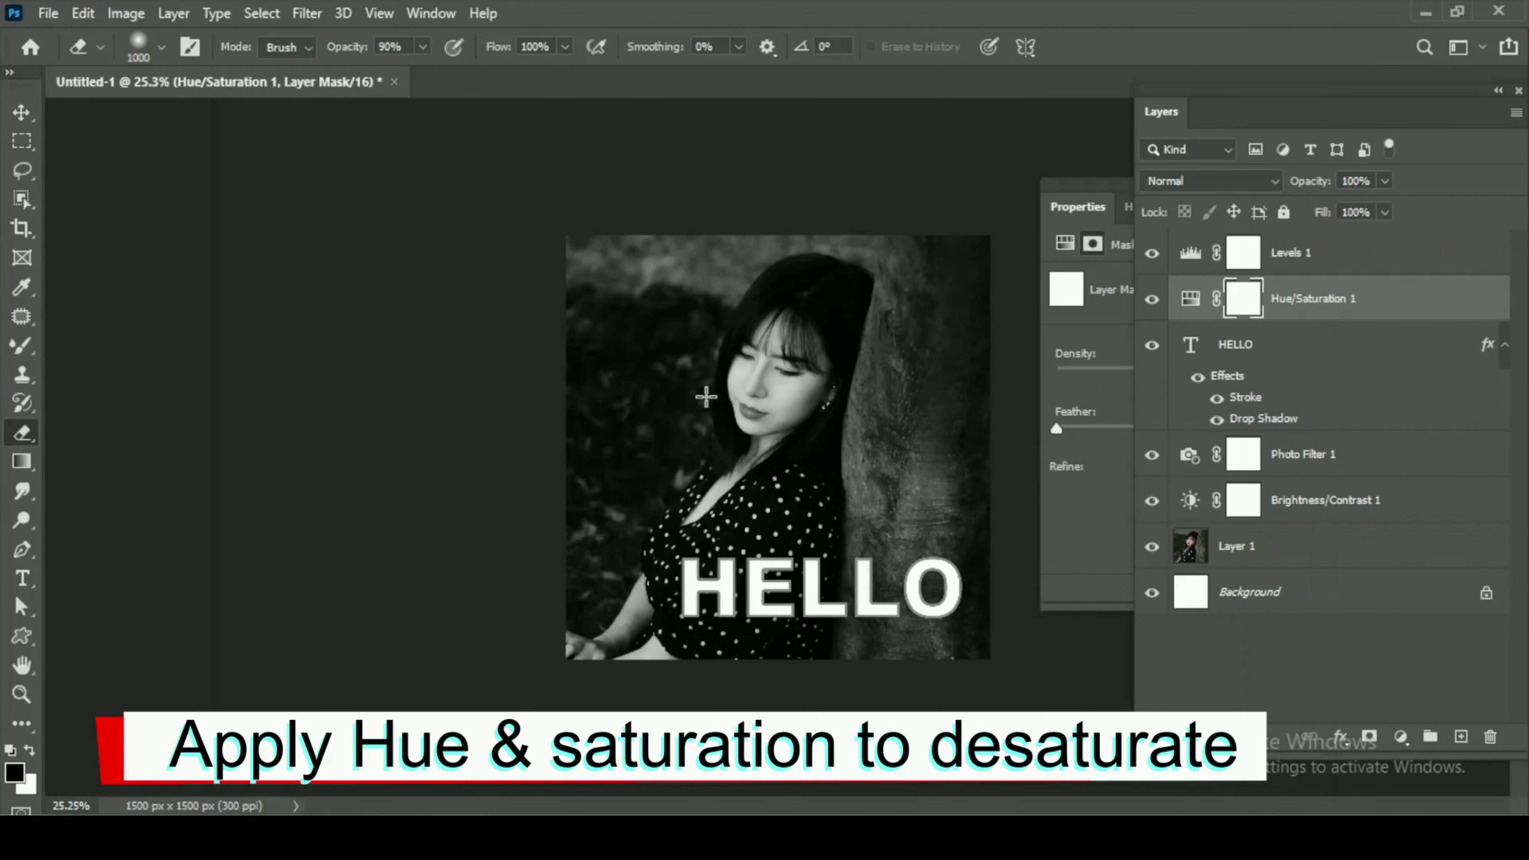
scroll(710, 398, up, 1)
scroll(781, 374, up, 1)
right_click(781, 374)
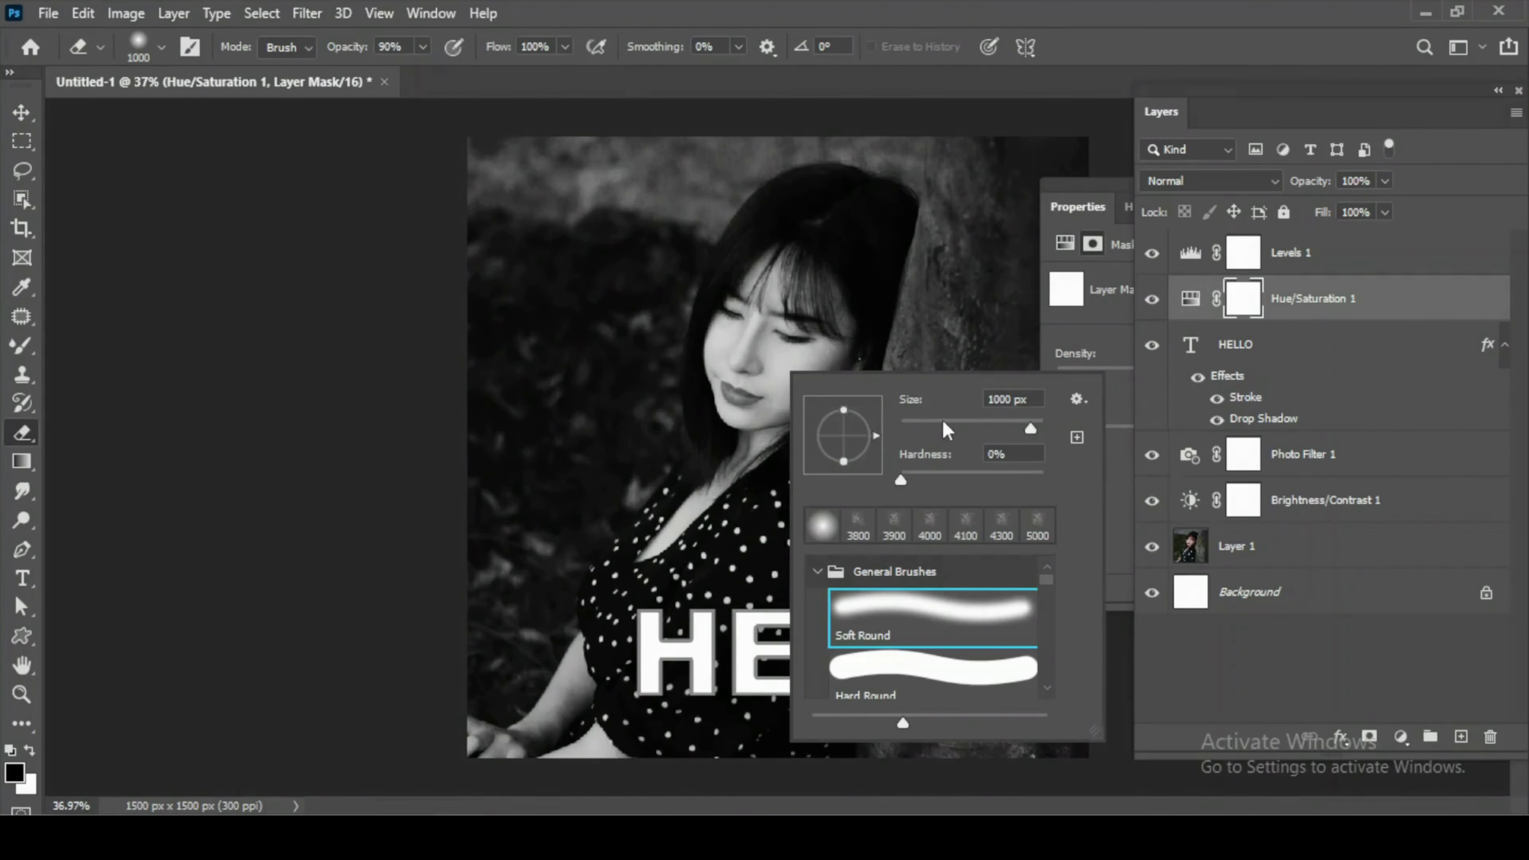
drag(947, 431, 911, 431)
key(Return)
scroll(716, 470, up, 1)
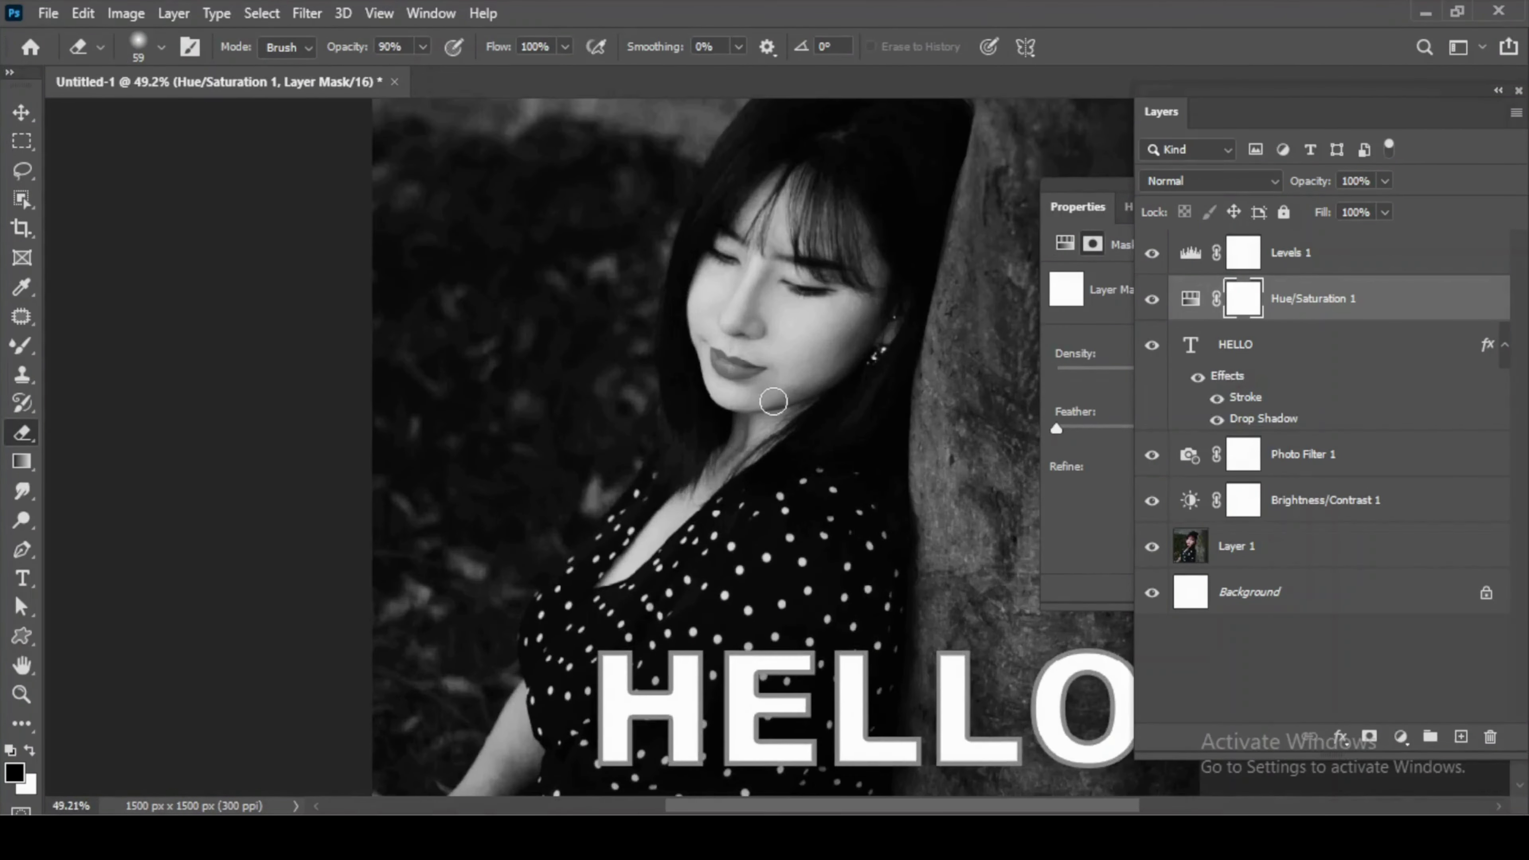
scroll(759, 397, up, 2)
scroll(747, 373, up, 2)
key(bracketleft)
key(bracketleft)
key(bracketleft)
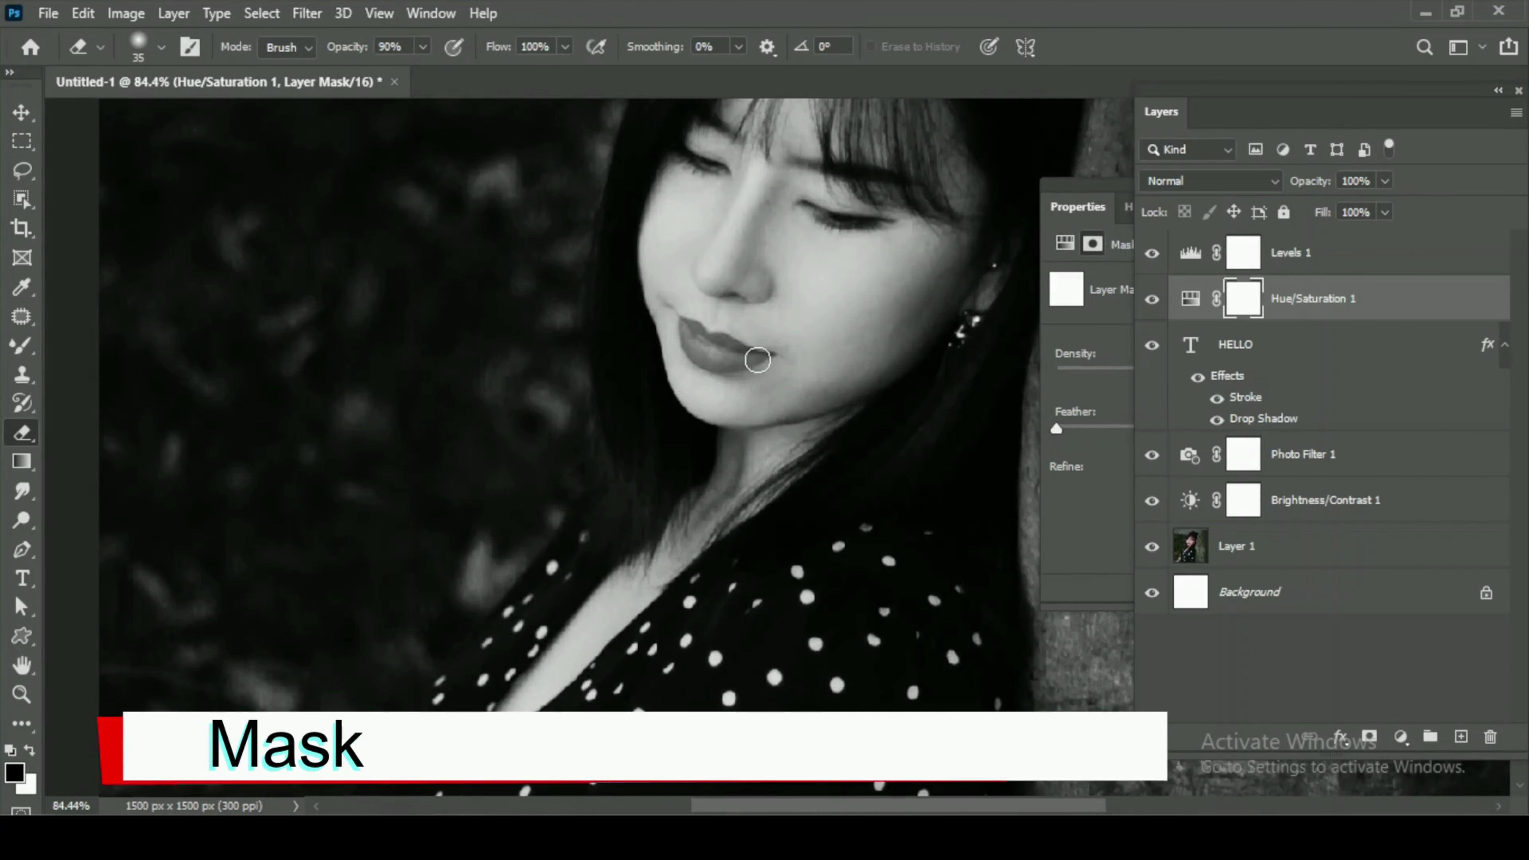
scroll(753, 364, up, 1)
- Erase the mask over the lips to restore their red colour
key(x)
mouse_move(758, 360)
mouse_down()
mouse_move(675, 324)
mouse_move(707, 332)
mouse_up()
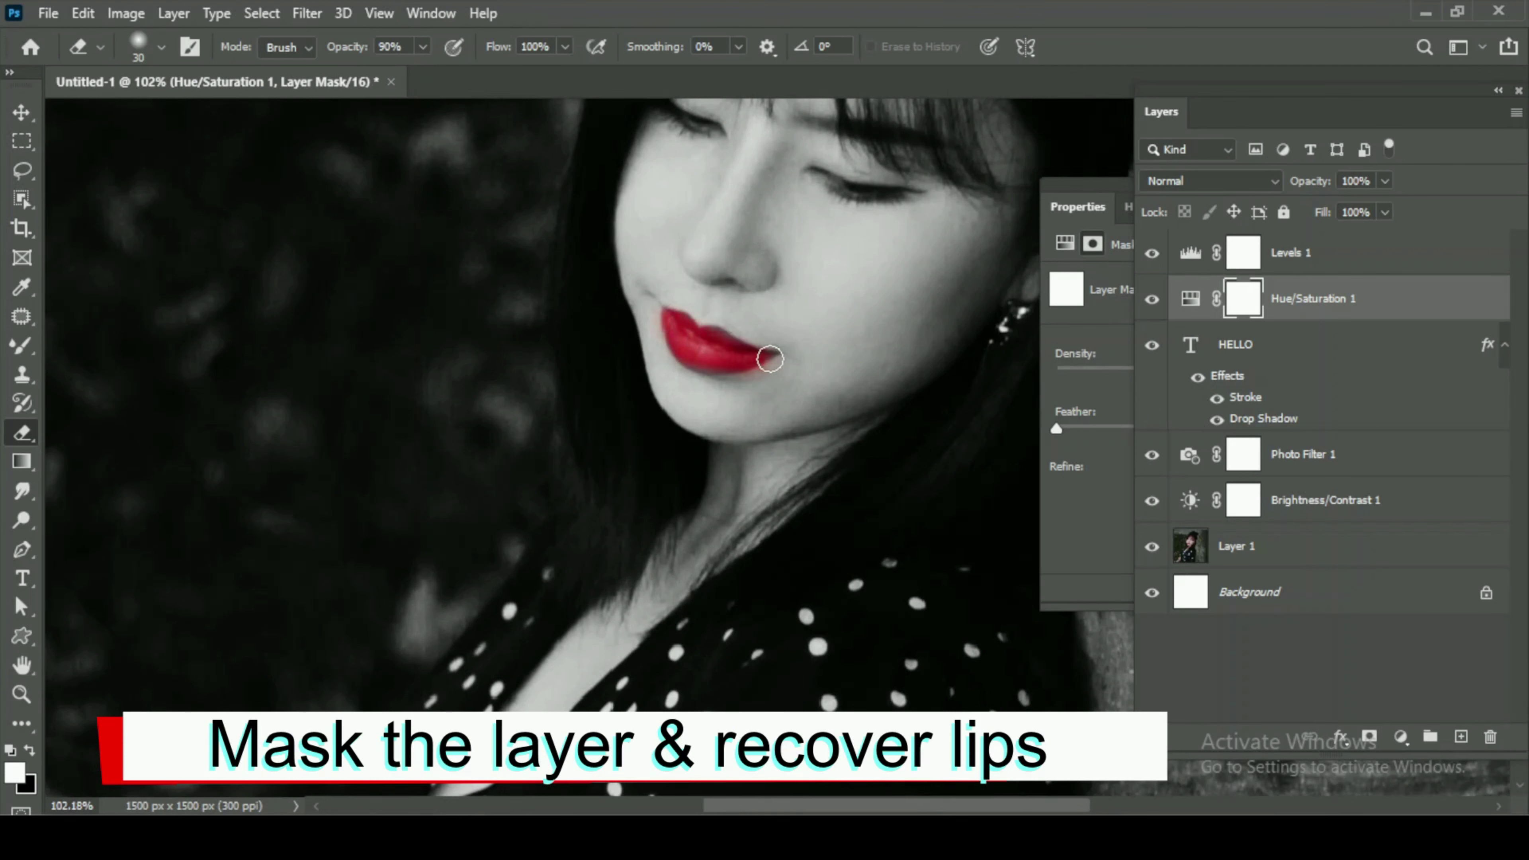
scroll(702, 332, down, 1)
scroll(698, 334, down, 5)
scroll(782, 362, up, 1)
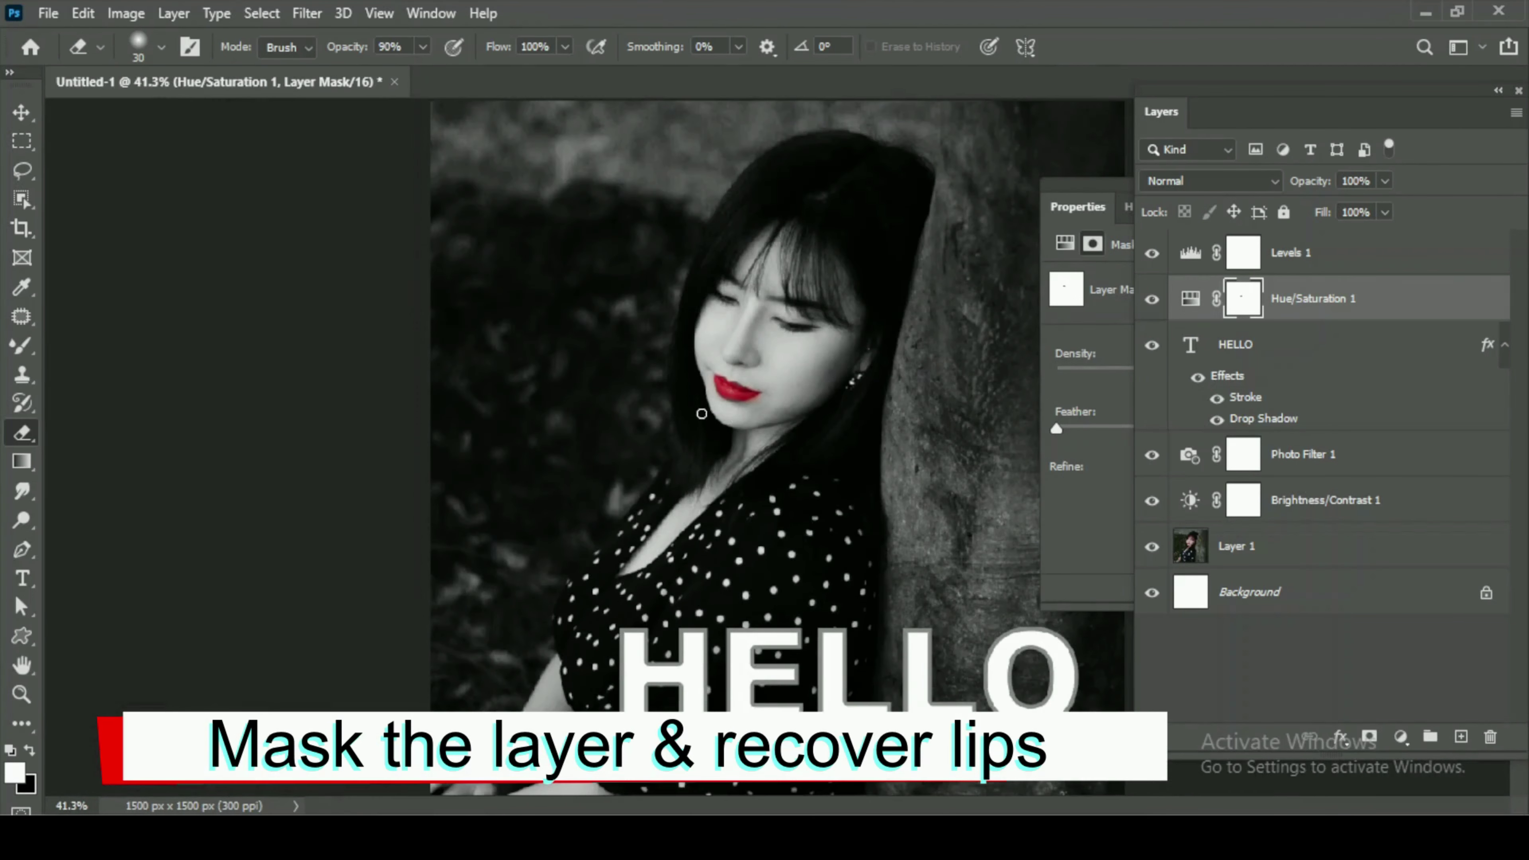
scroll(843, 385, up, 1)
scroll(855, 389, up, 1)
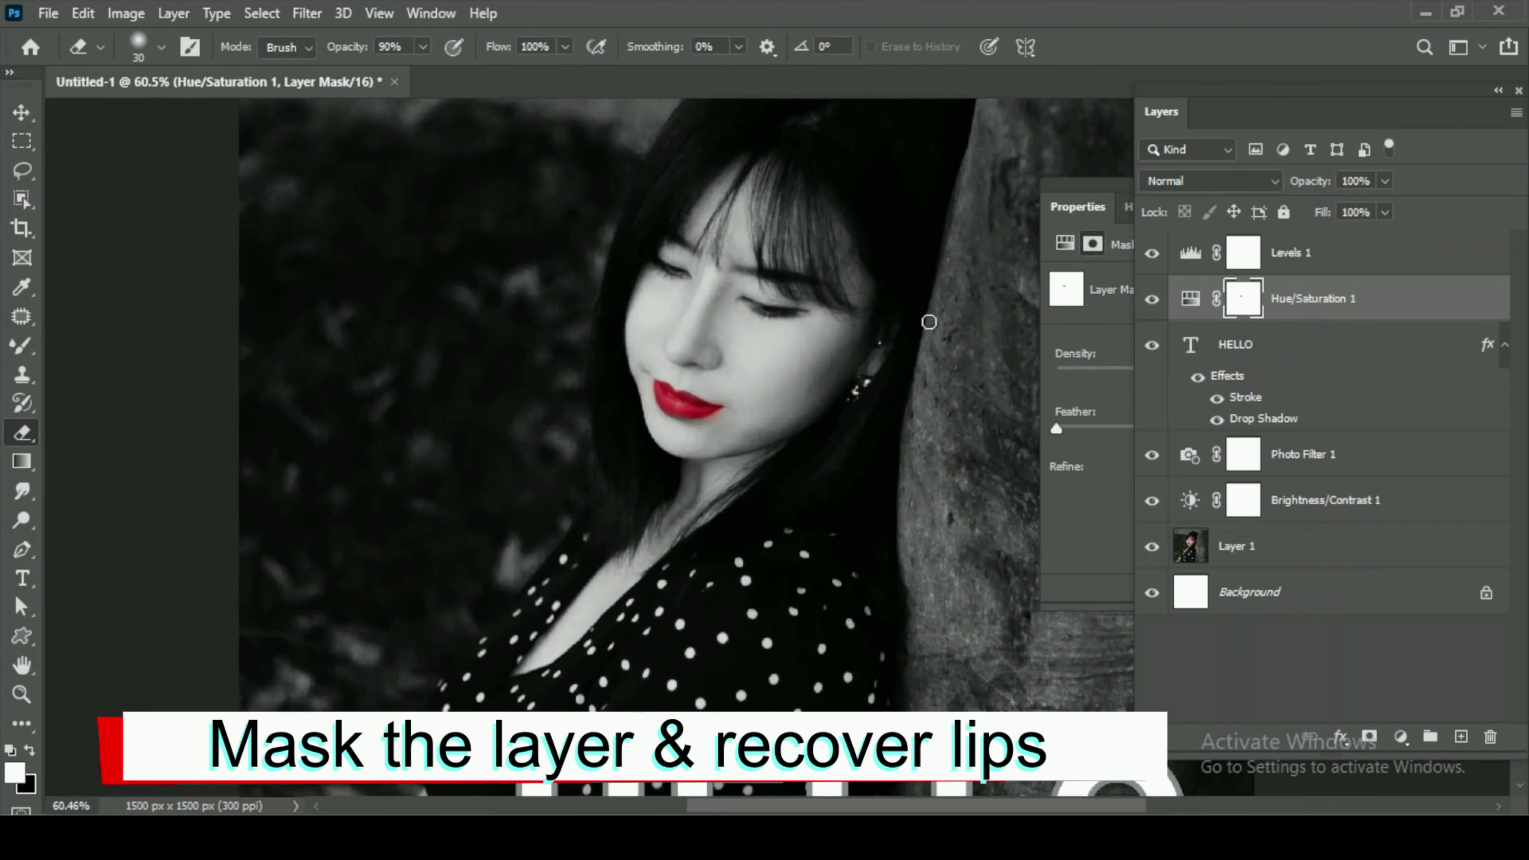
scroll(759, 289, down, 1)
scroll(764, 314, down, 1)
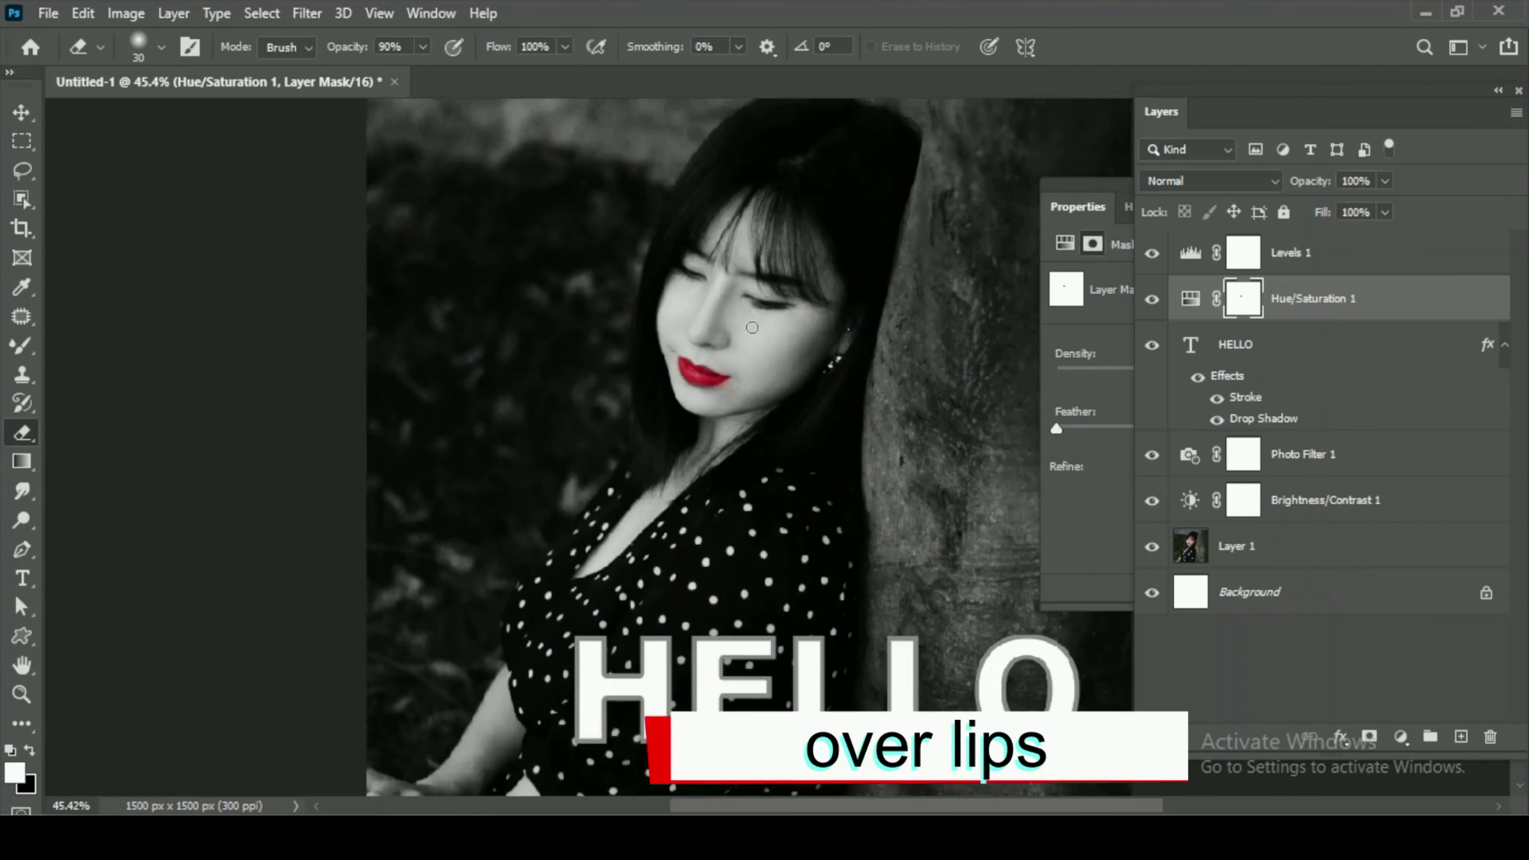
scroll(774, 343, down, 1)
scroll(783, 376, down, 1)
scroll(782, 376, down, 1)
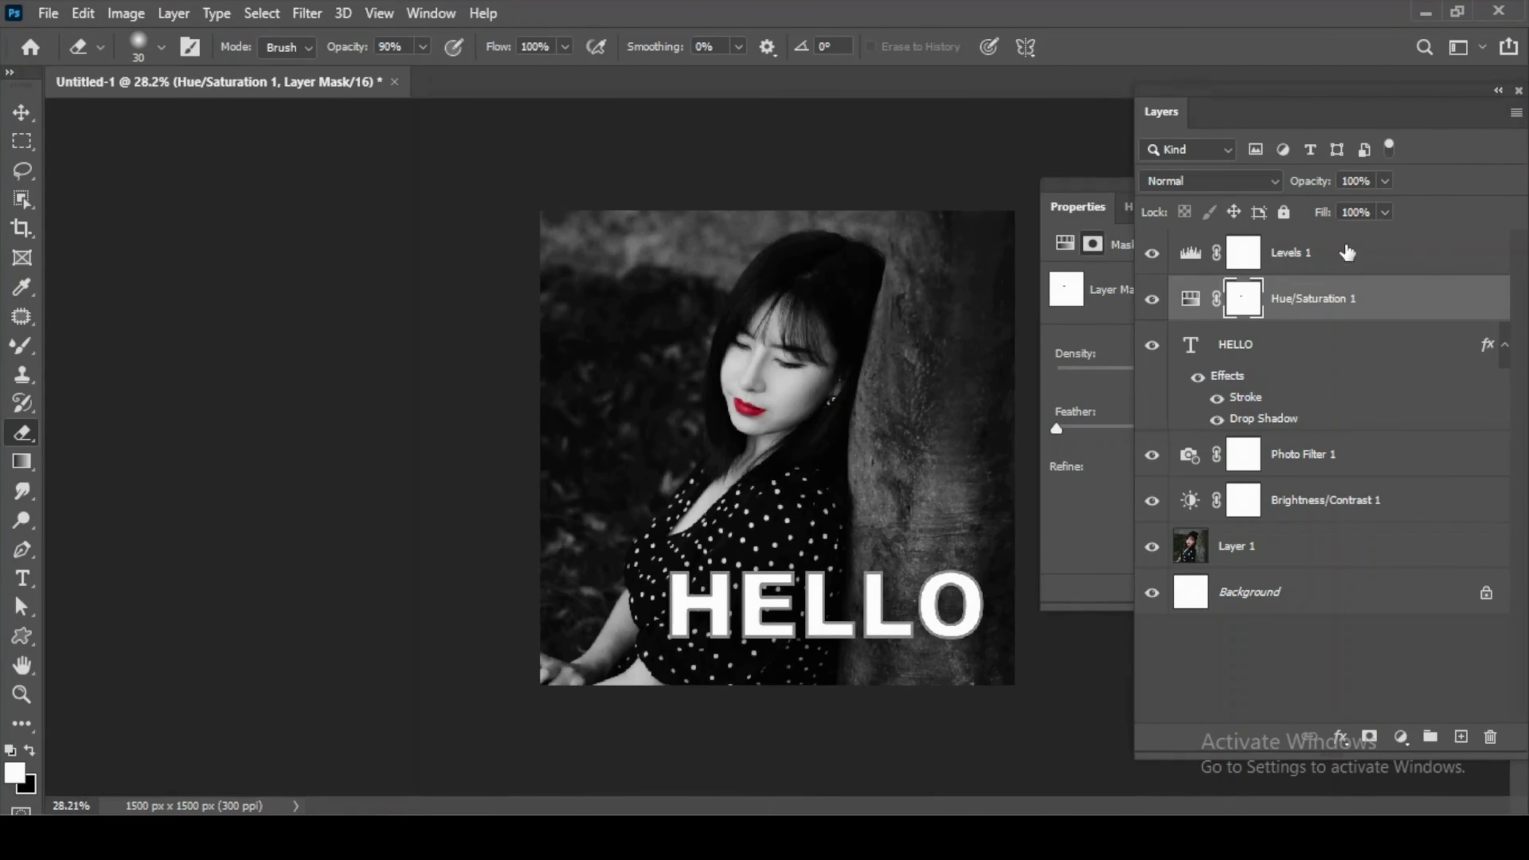
click(1347, 253)
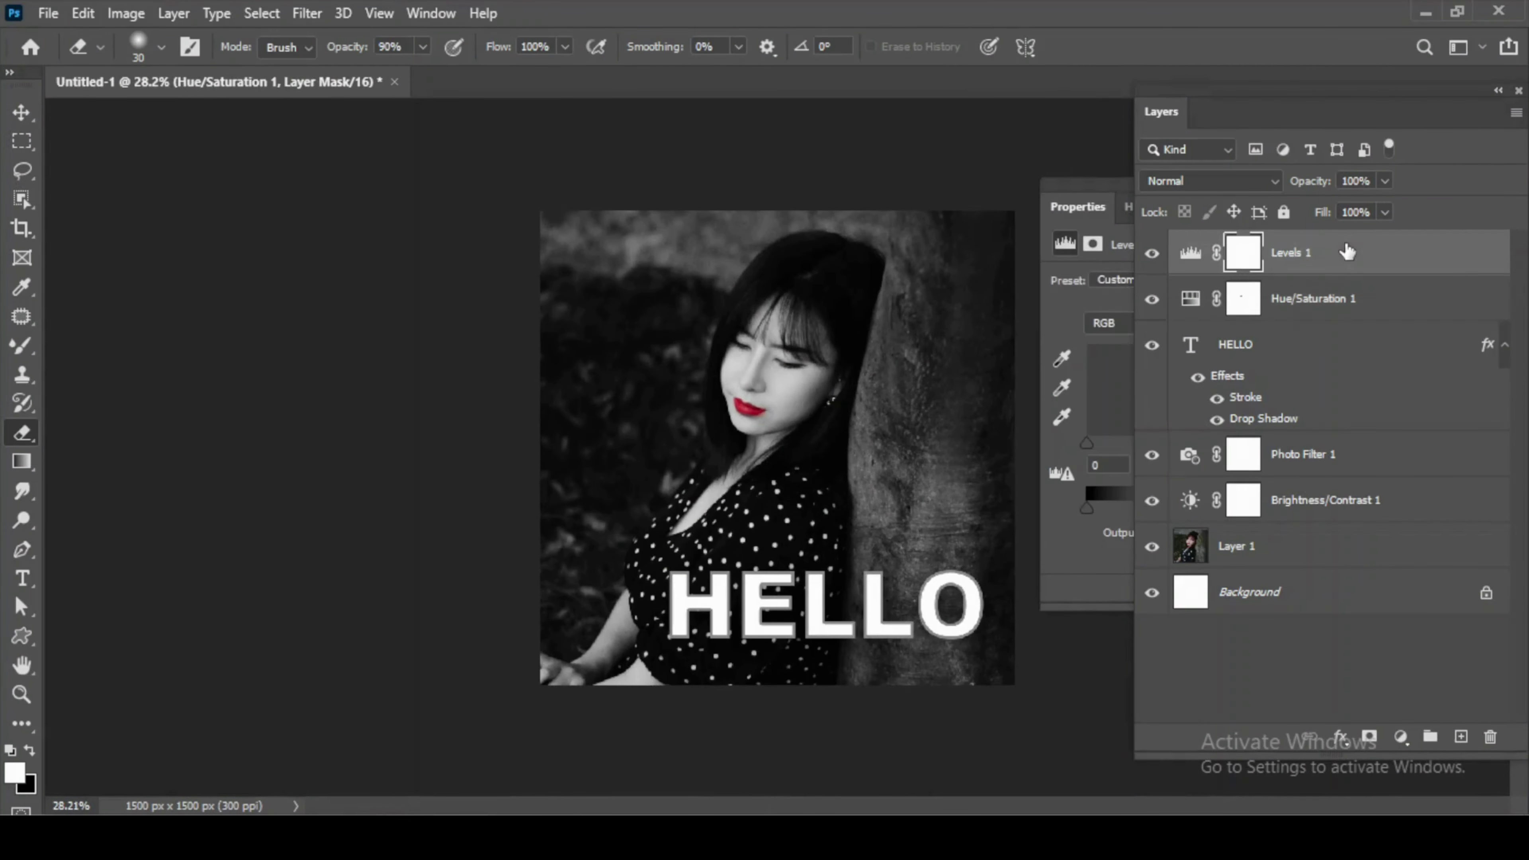
- Move the HELLO layer above Hue/Saturation 1
click(1315, 304)
drag(1319, 355, 1326, 301)
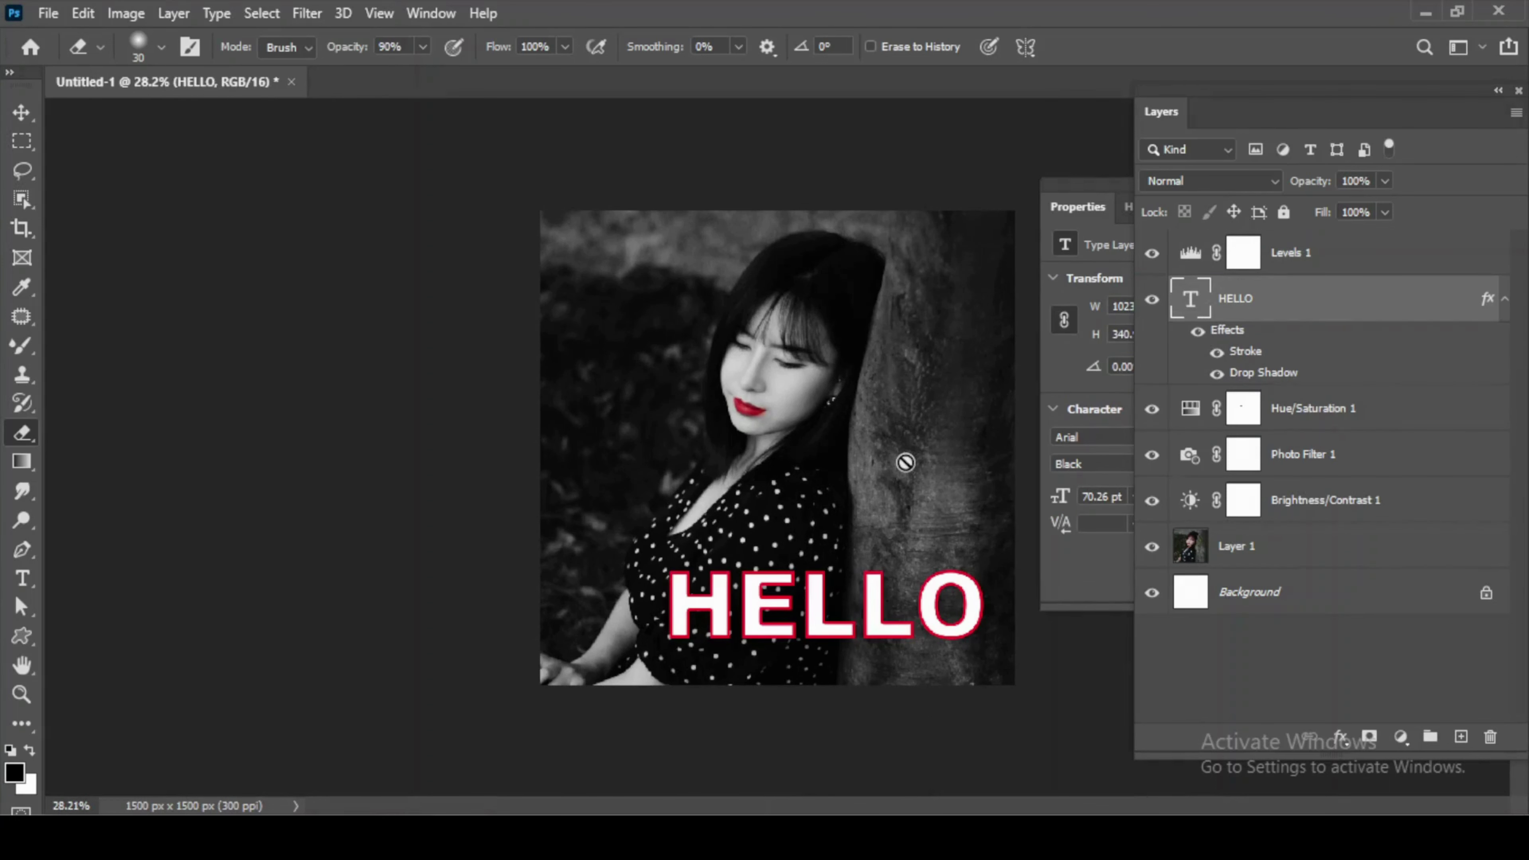
scroll(907, 458, down, 1)
scroll(905, 462, down, 1)
scroll(906, 461, down, 1)
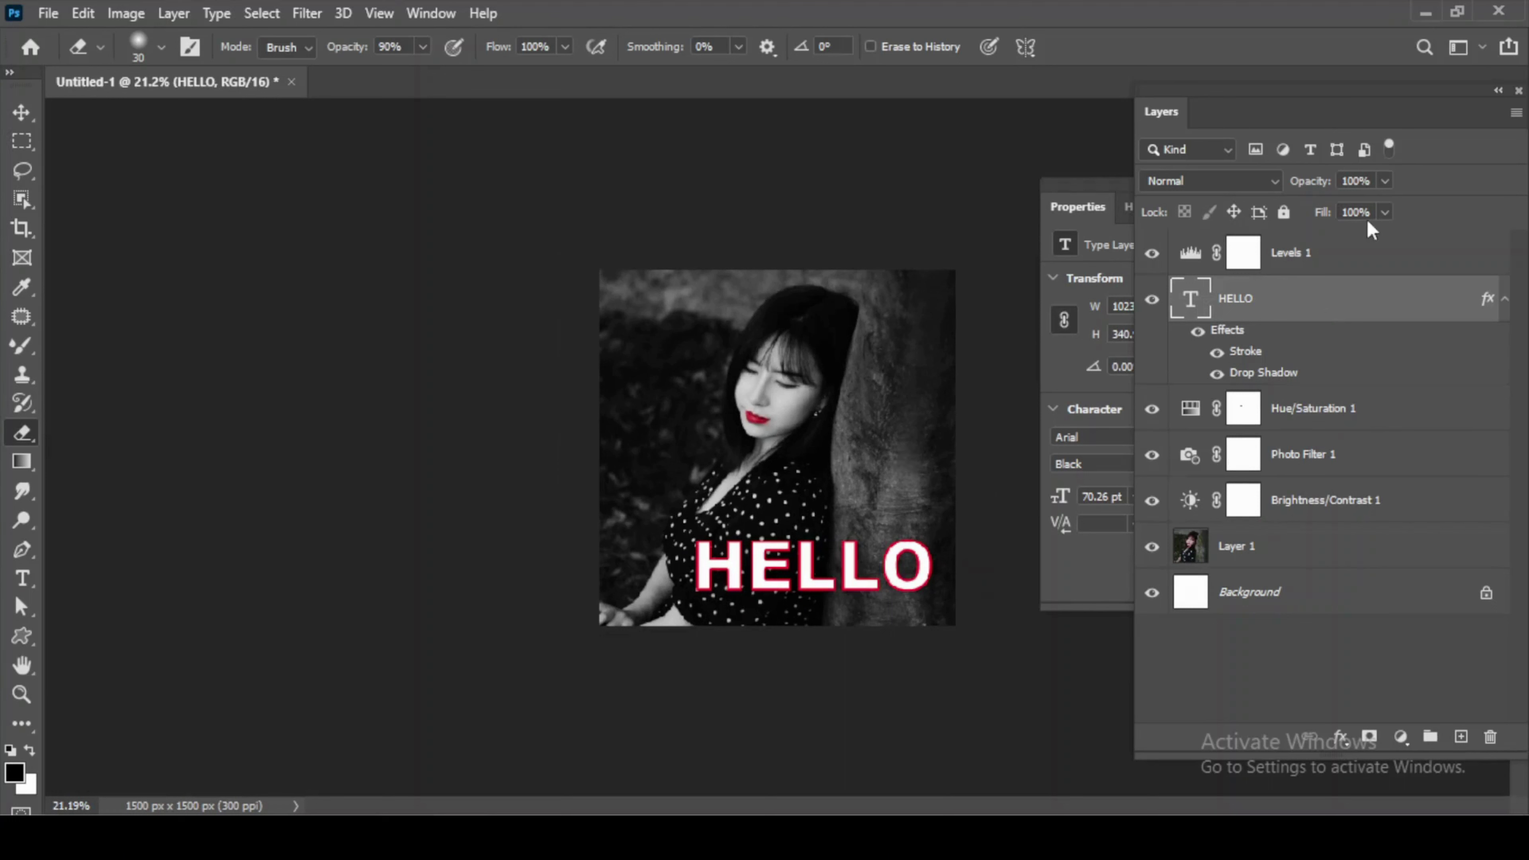
- Select Levels 1, Hue/Saturation 1, Photo Filter 1 and Brightness/Contrast 1 together
click(1329, 253)
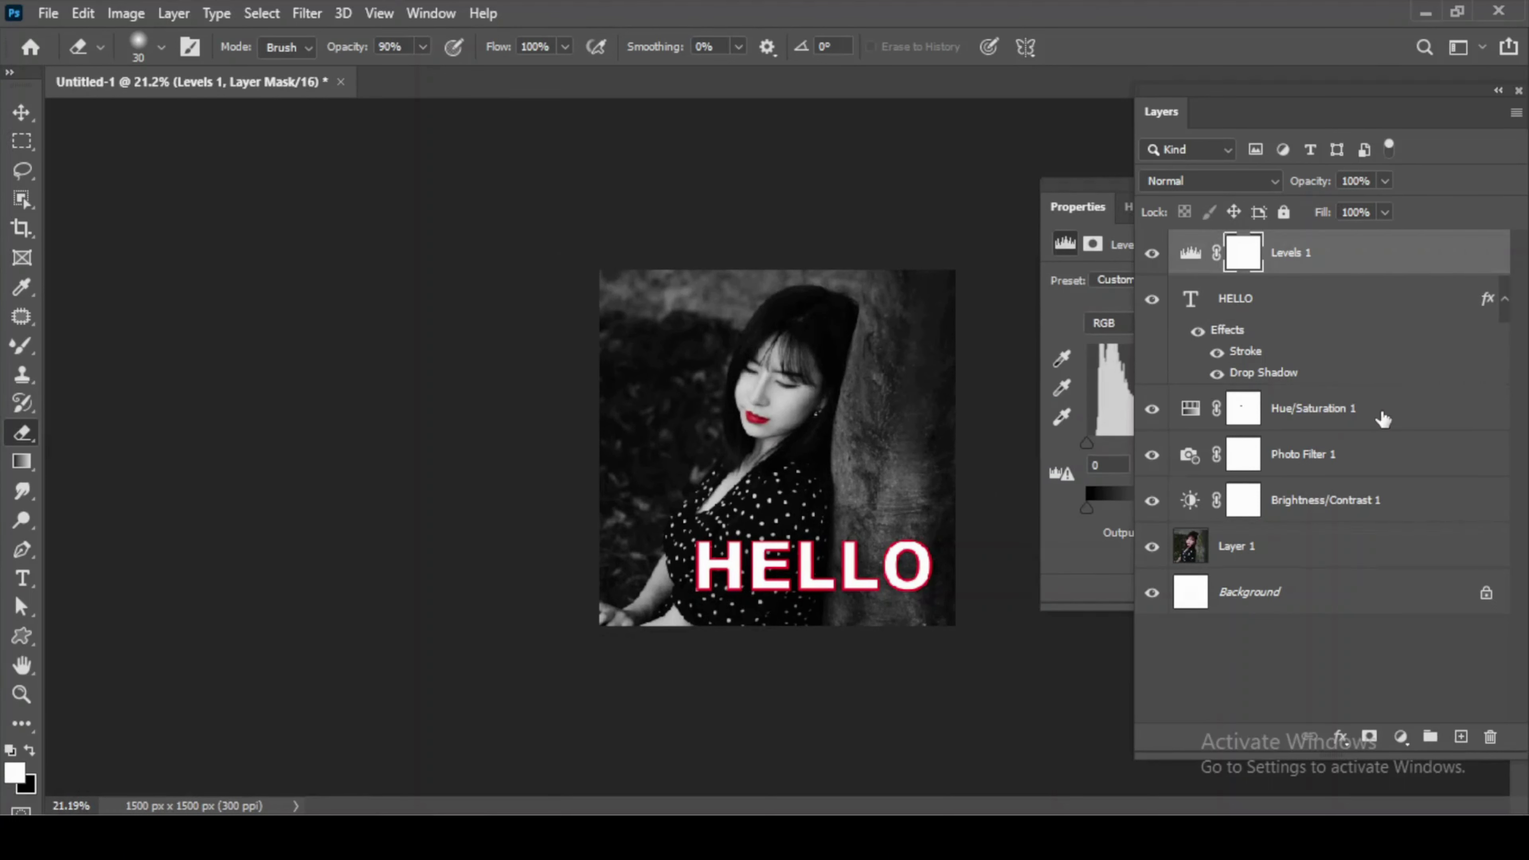
ctrl+click(1383, 418)
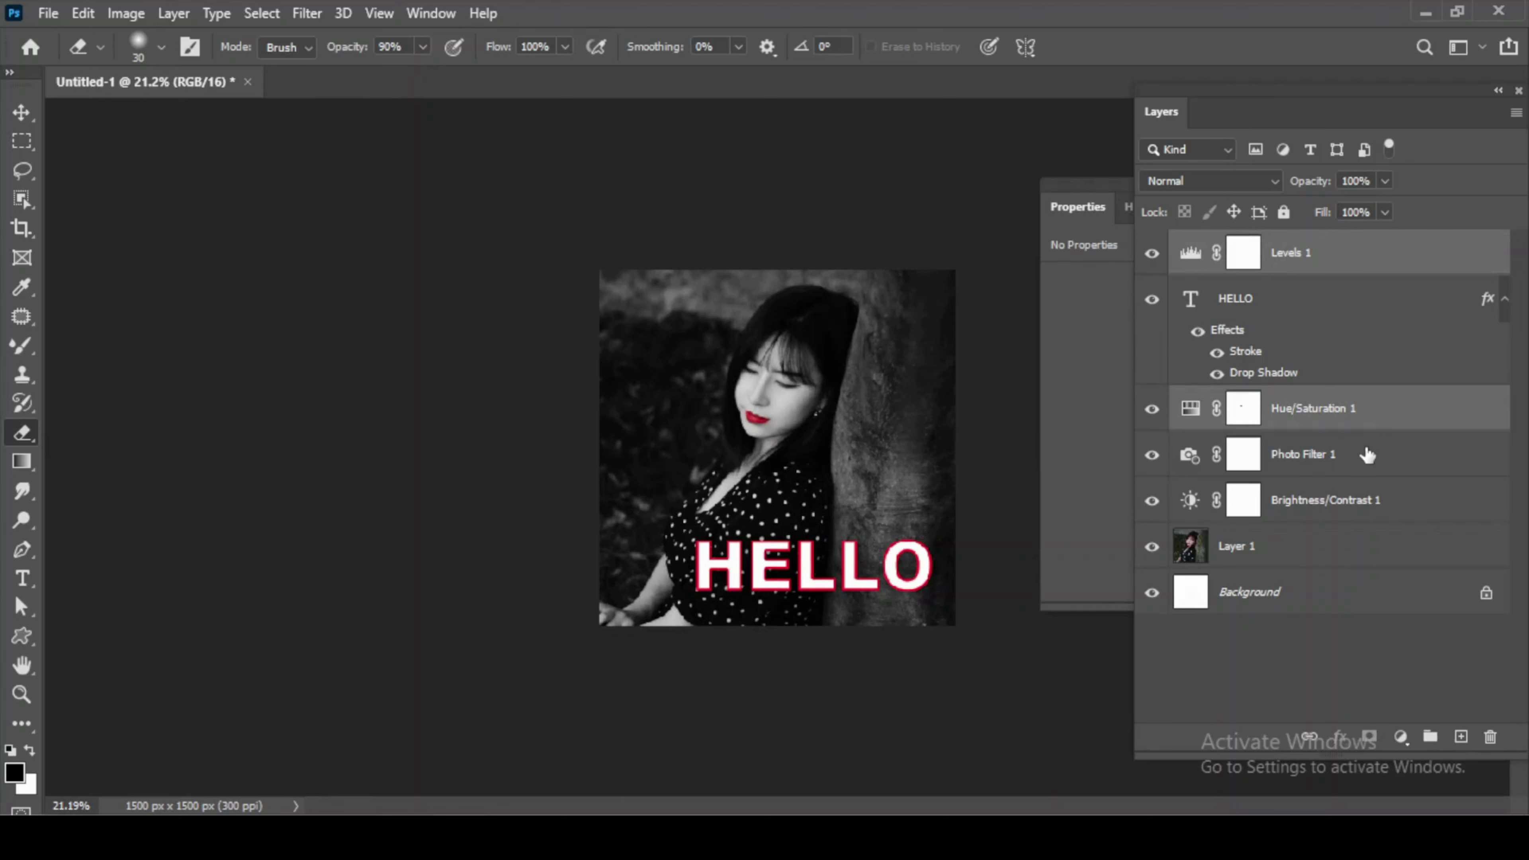
ctrl+click(1367, 455)
ctrl+click(1438, 507)
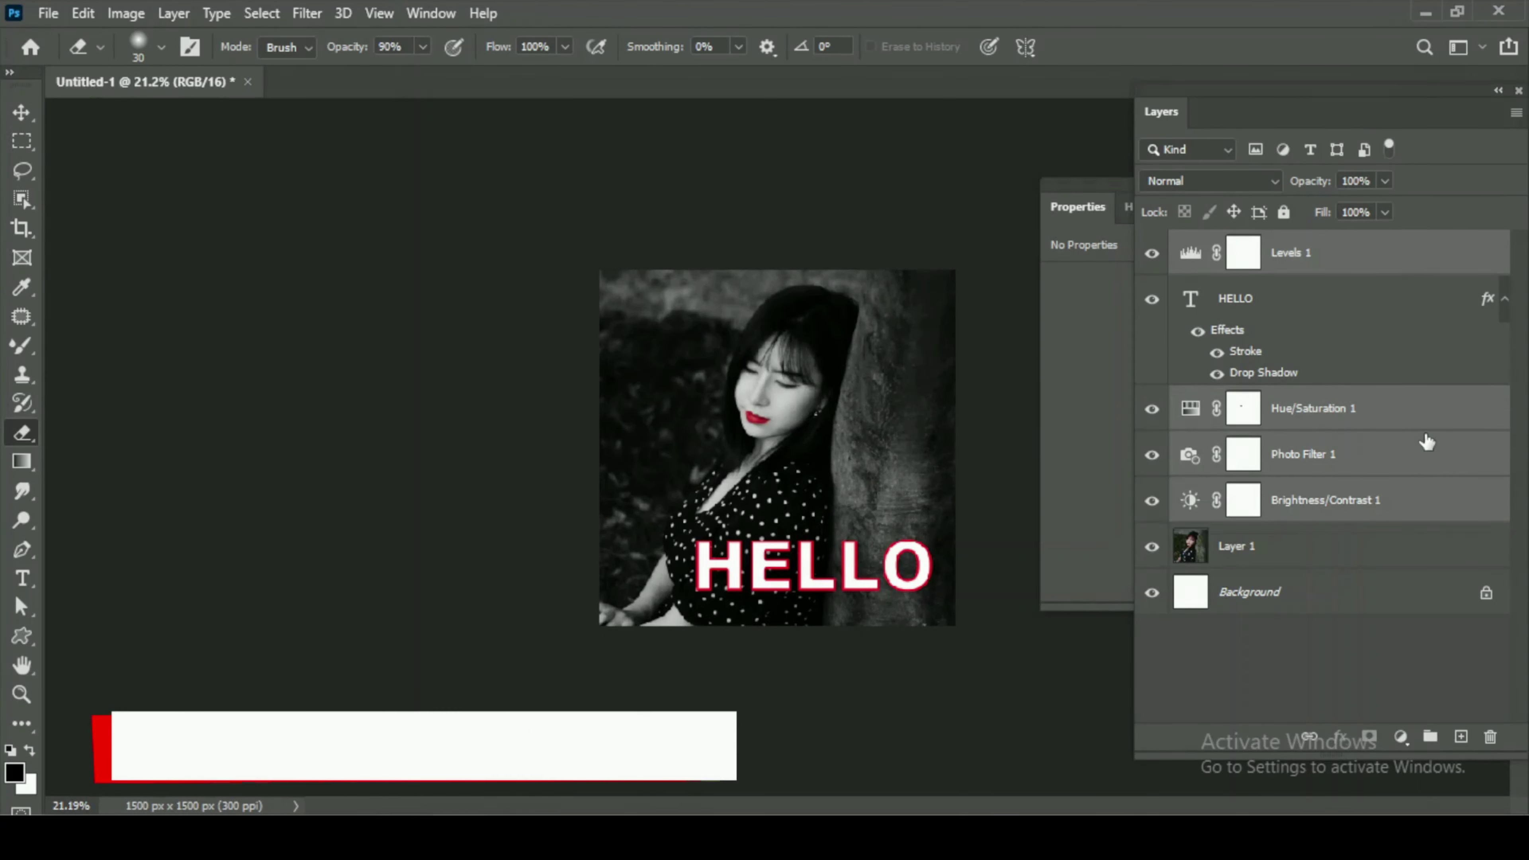
- Select Levels 1 down through Layer 1 and merge them into one layer
right_click(1428, 442)
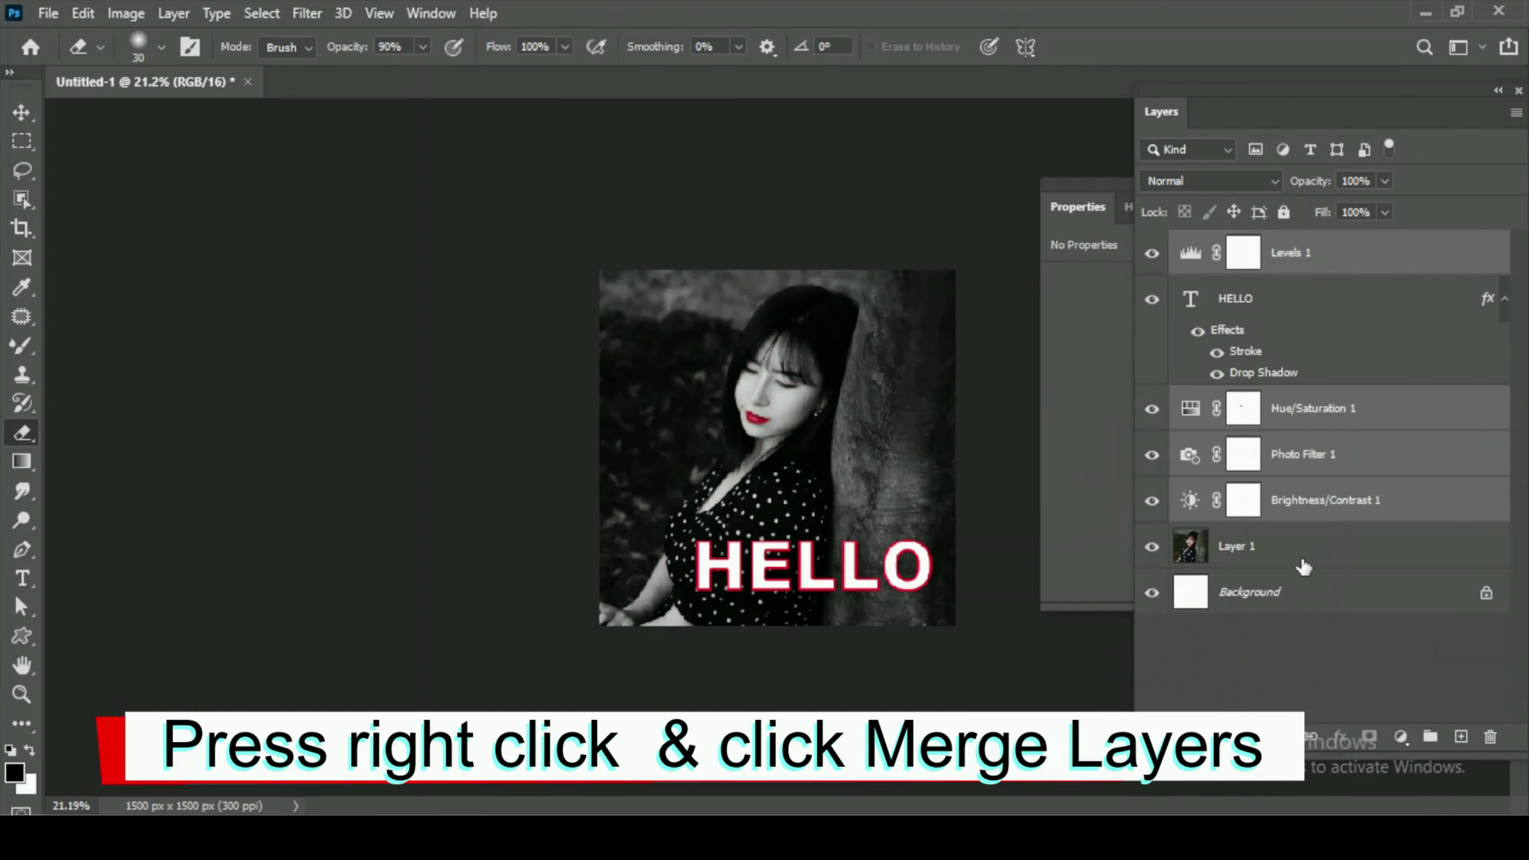
shift+click(1304, 566)
click(1315, 557)
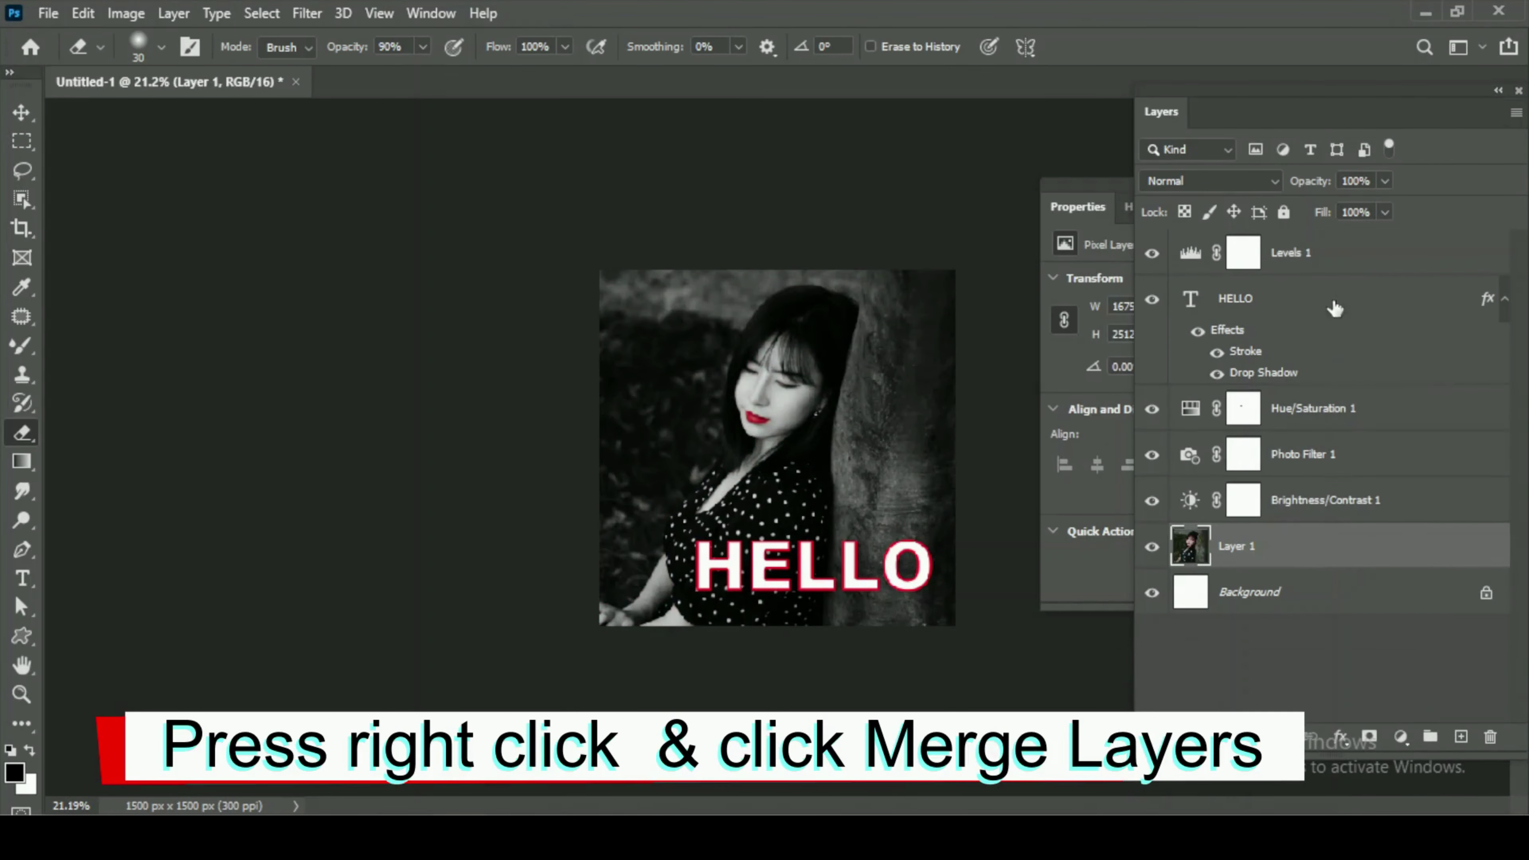
shift+click(1335, 265)
right_click(1395, 249)
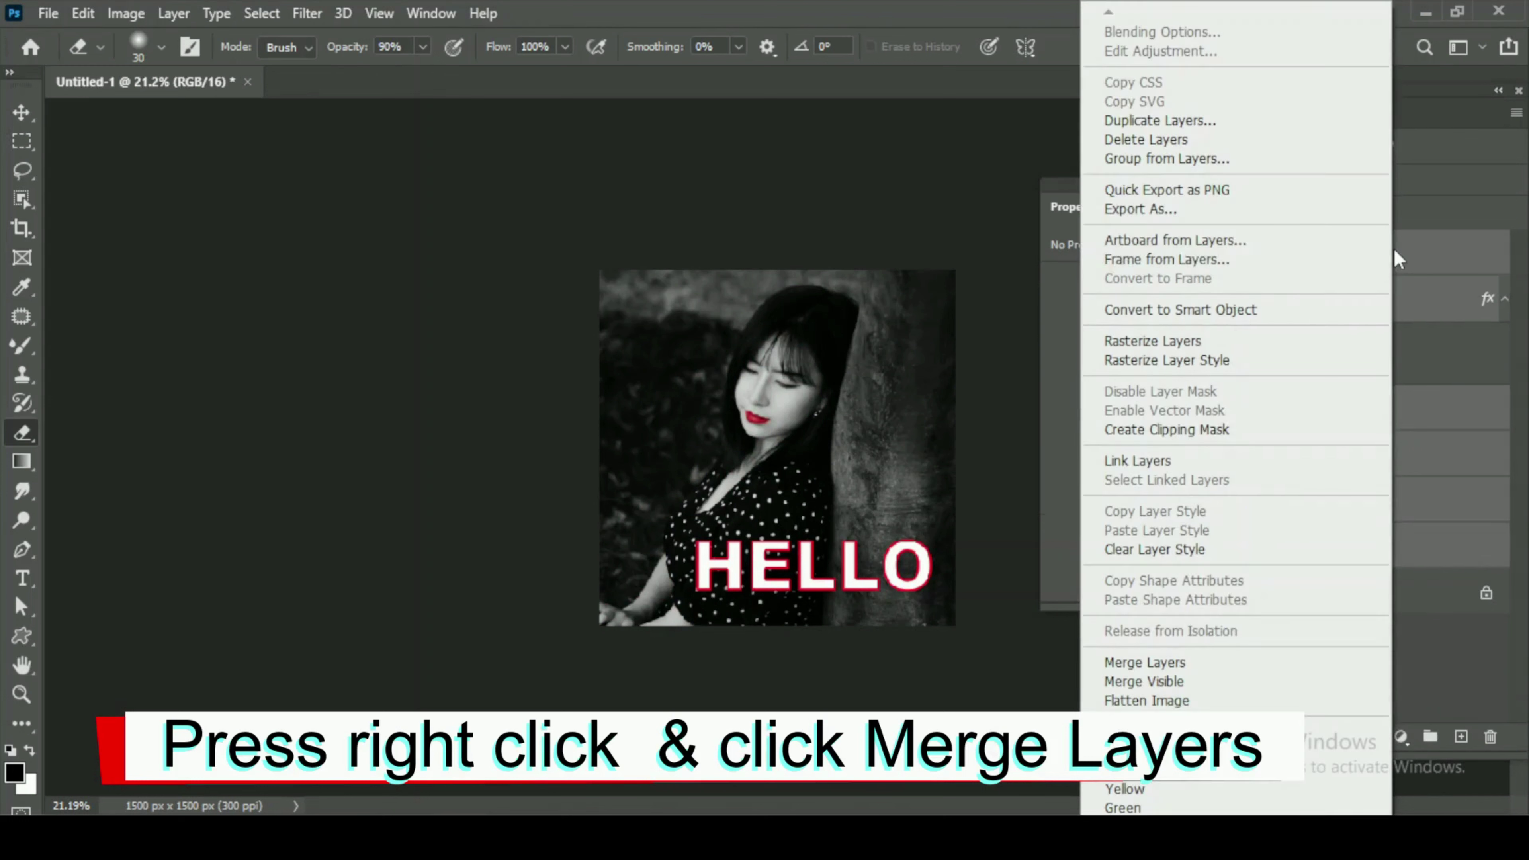
click(1168, 665)
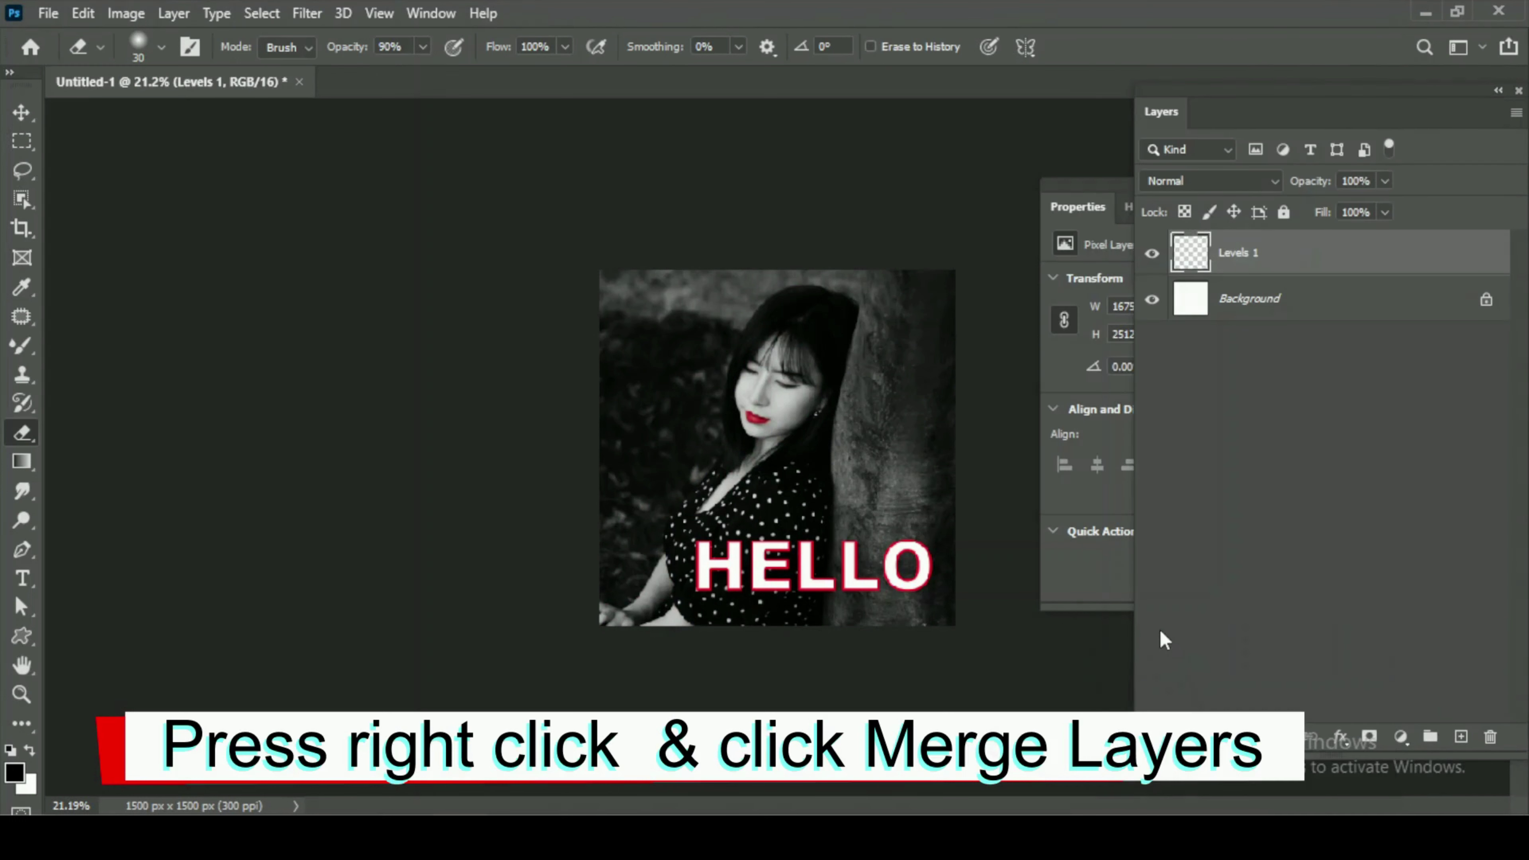
click(1152, 253)
click(1151, 253)
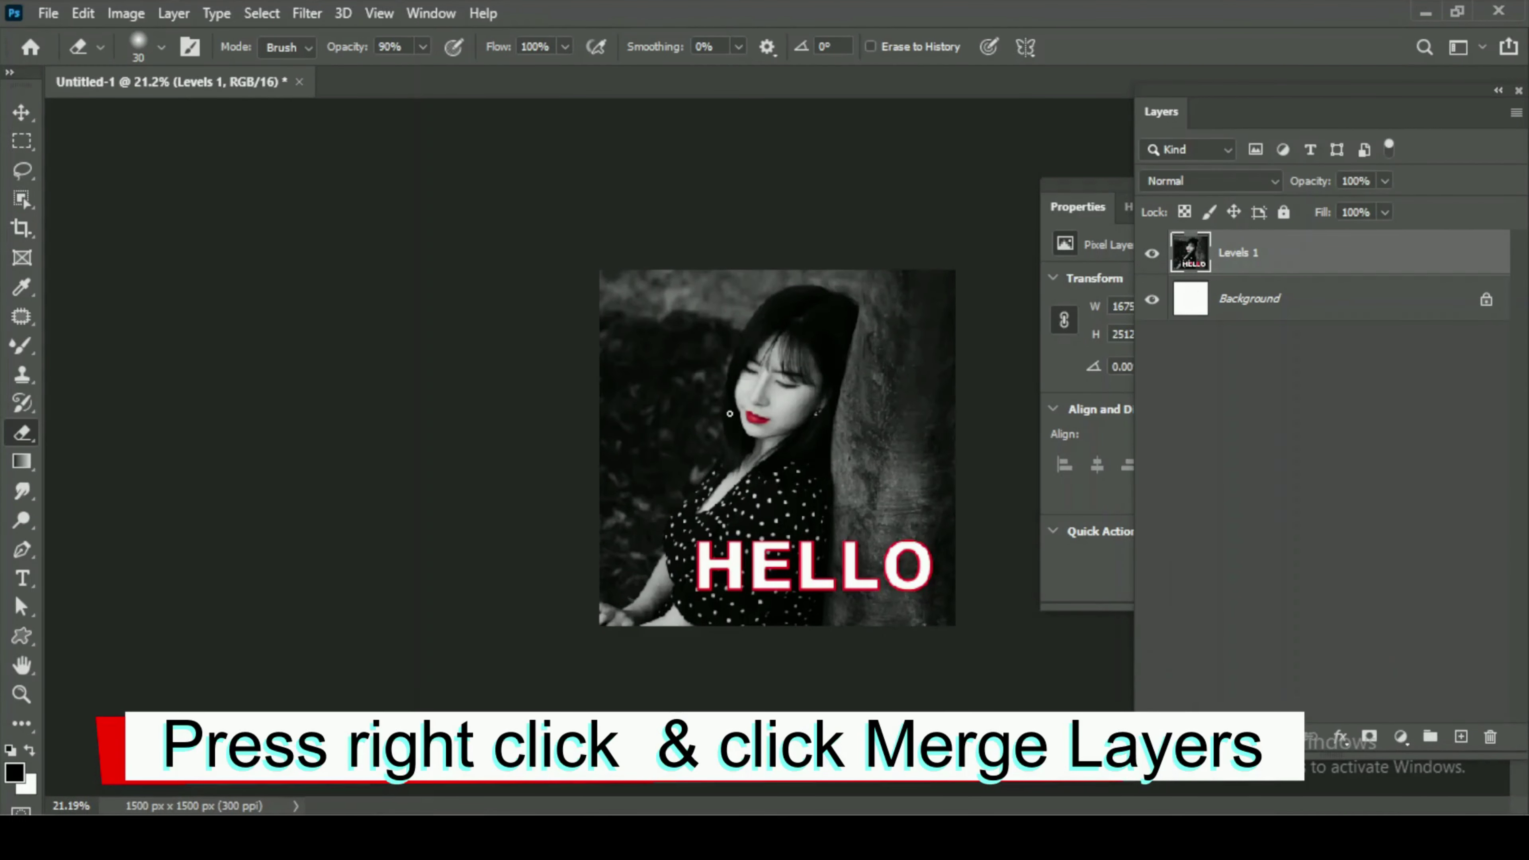
- Zoom in slightly and leave only the merged Levels 1 layer selected
key(ctrl+plus)
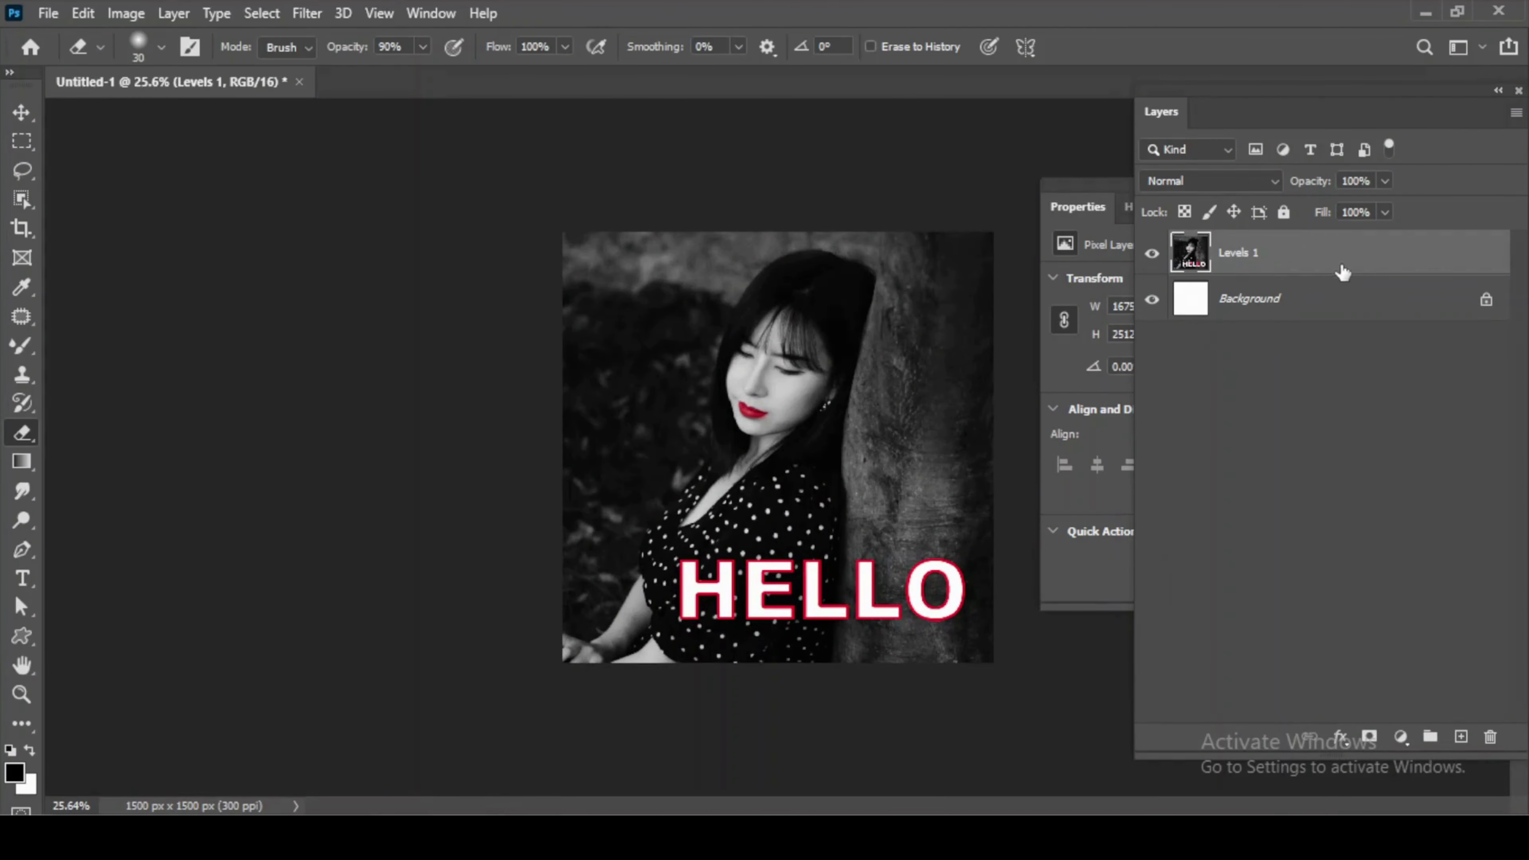
ctrl+click(1328, 314)
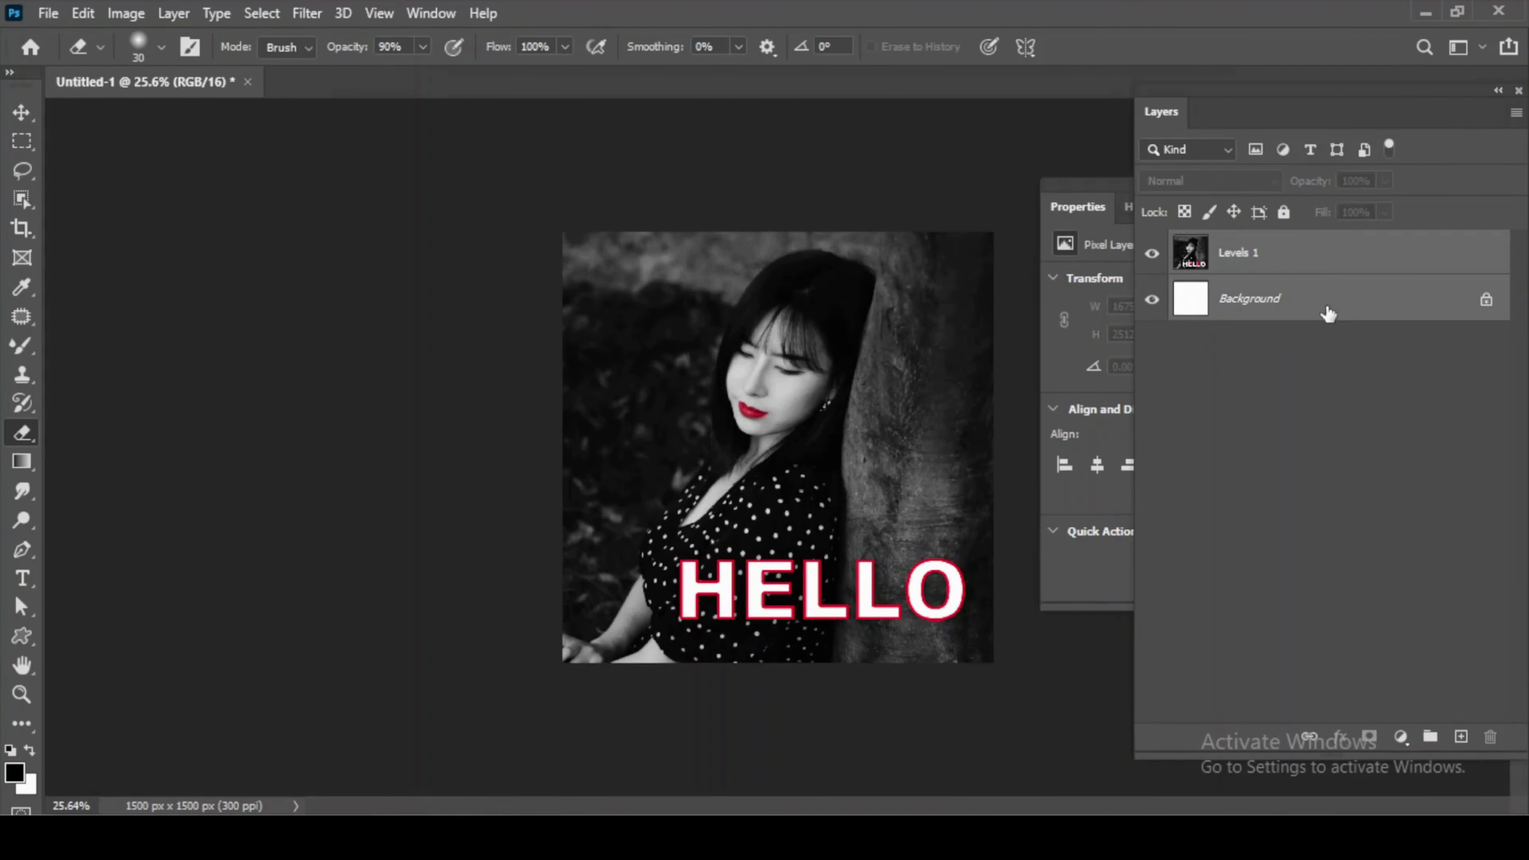
ctrl+click(1328, 313)
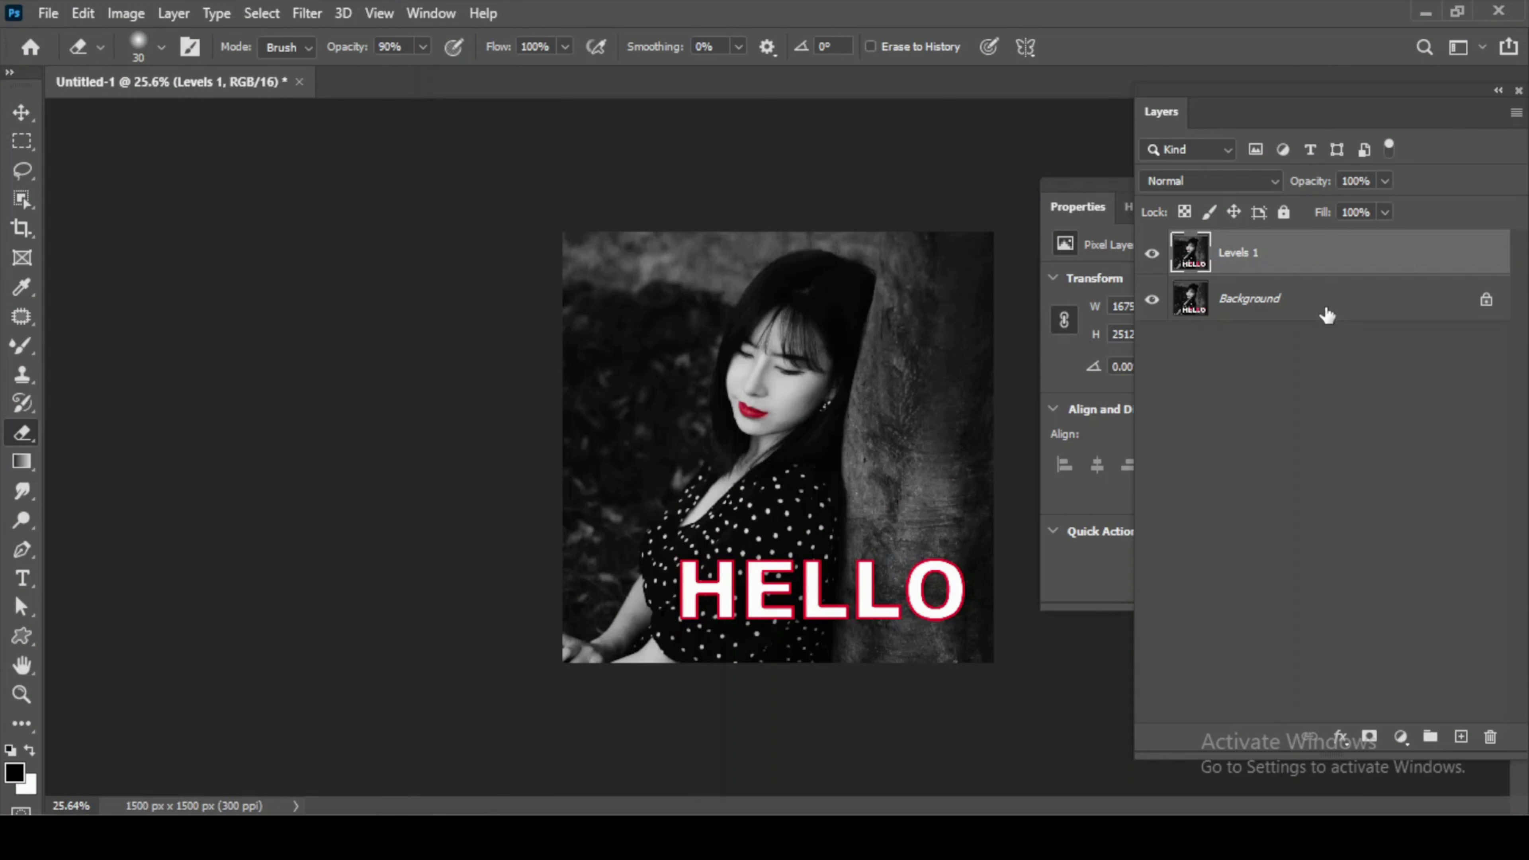